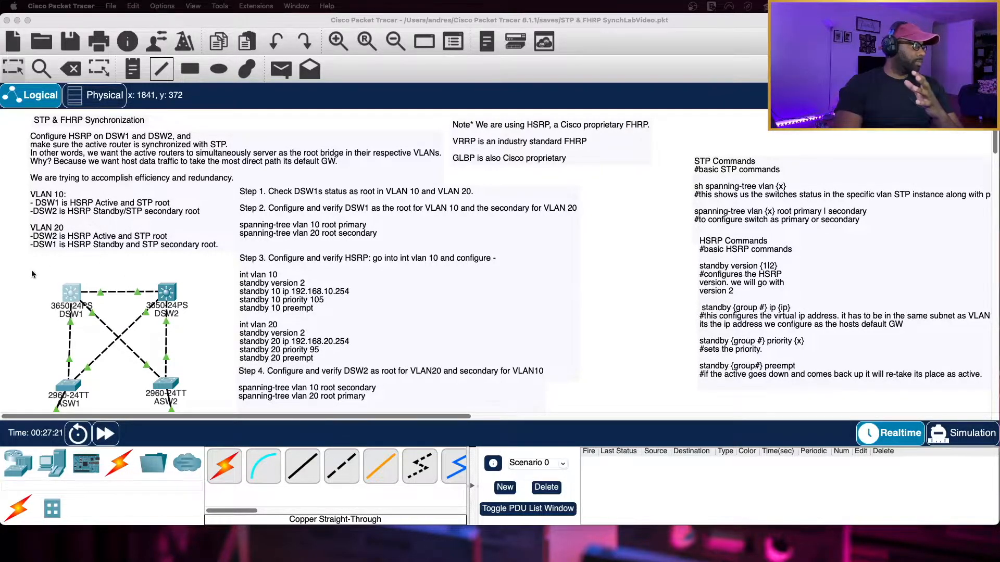
Step: Review the lab objectives, network topology, configuration steps and the STP and HSRP command notes in the workspace
scroll(83, 182, down, 5)
scroll(117, 211, up, 5)
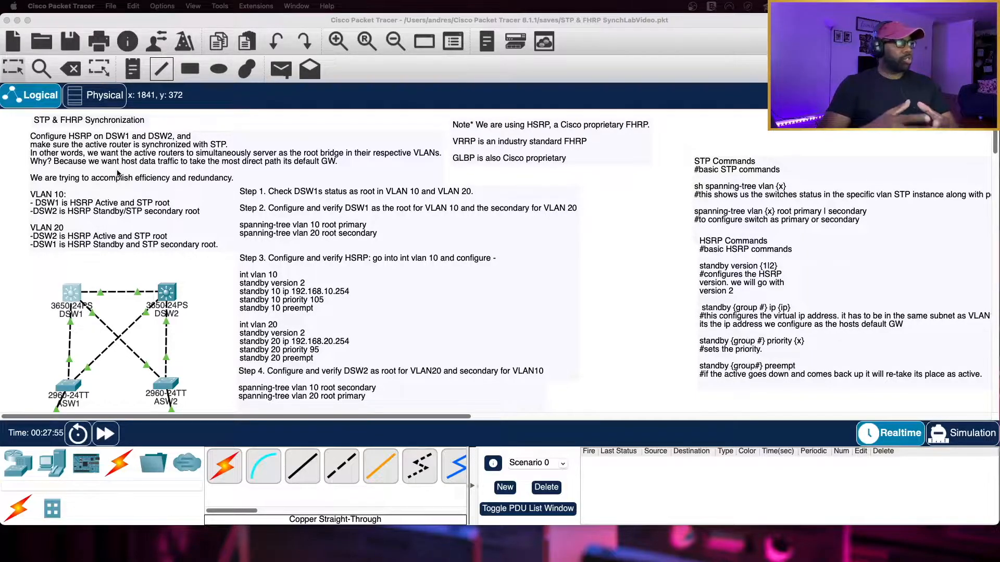
scroll(205, 257, down, 3)
scroll(204, 257, down, 3)
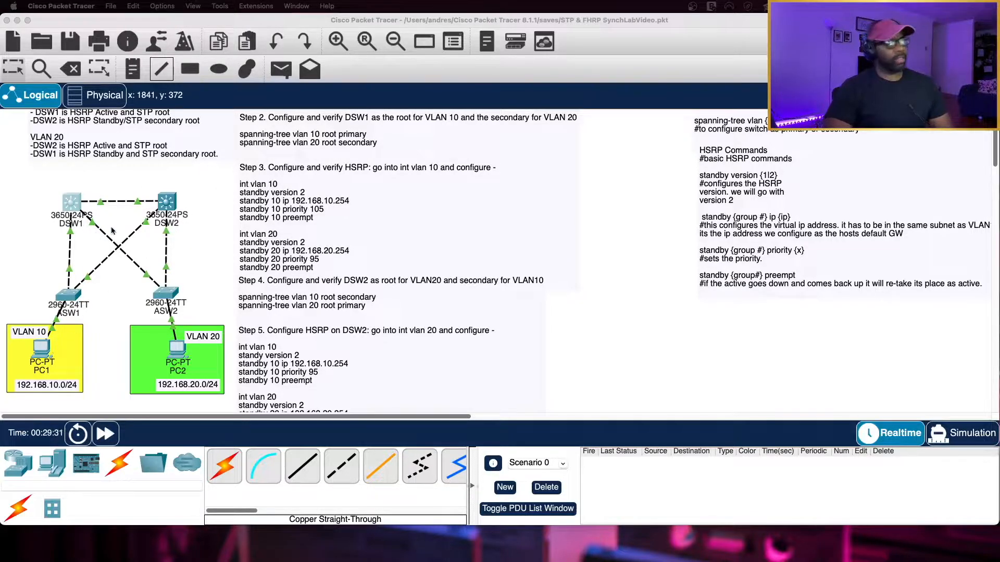
scroll(140, 256, up, 3)
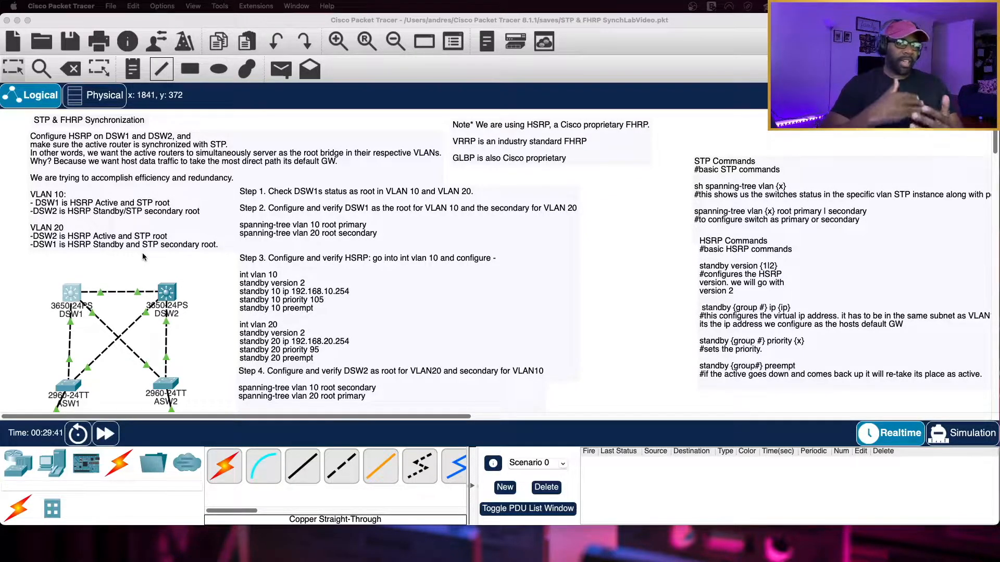
scroll(145, 251, down, 4)
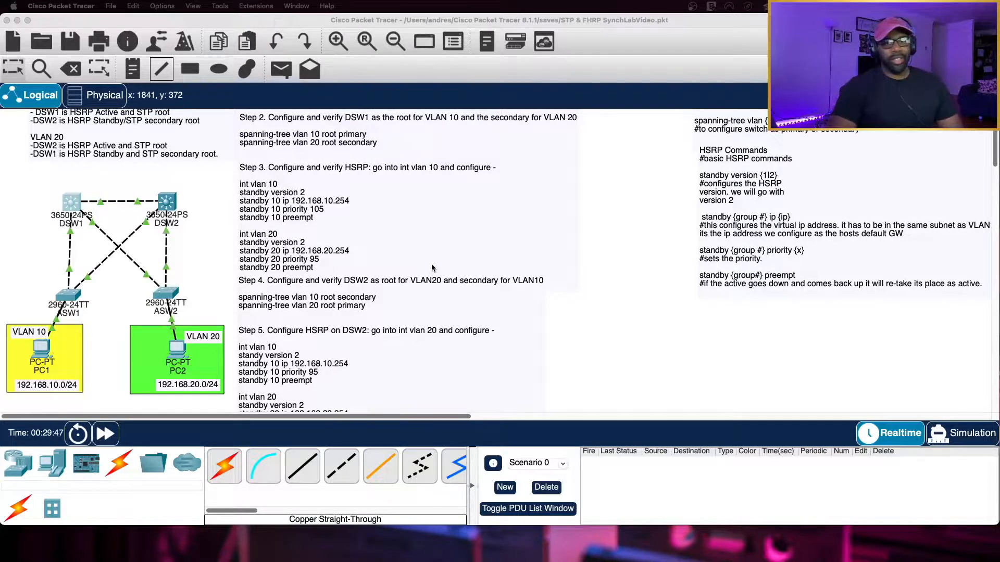
scroll(411, 281, up, 4)
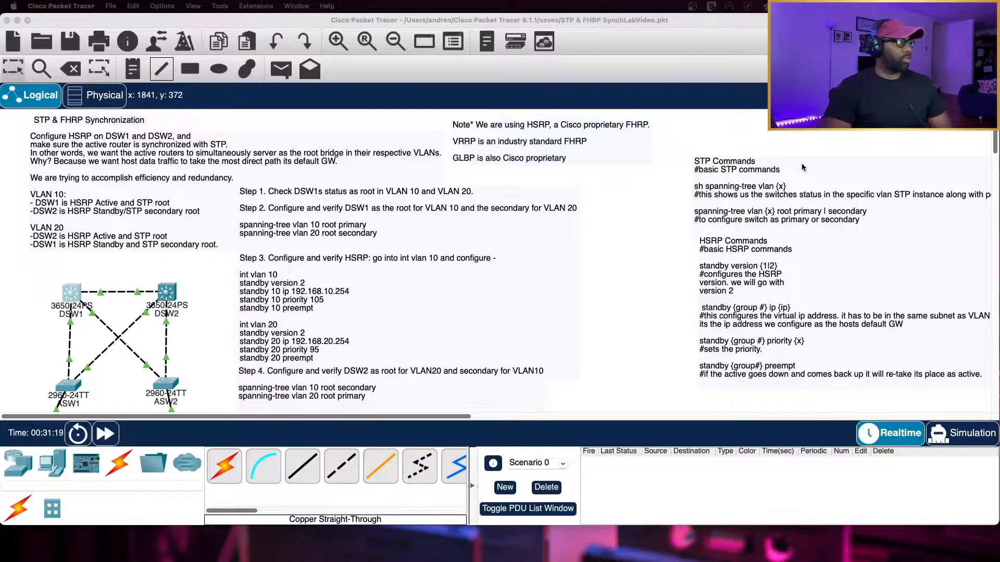
scroll(358, 250, down, 3)
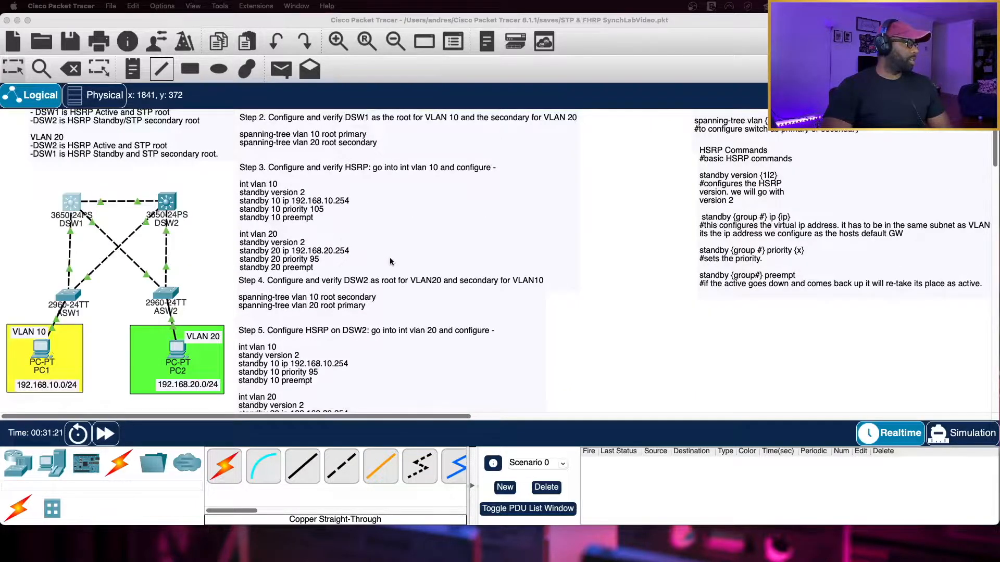
scroll(410, 271, up, 3)
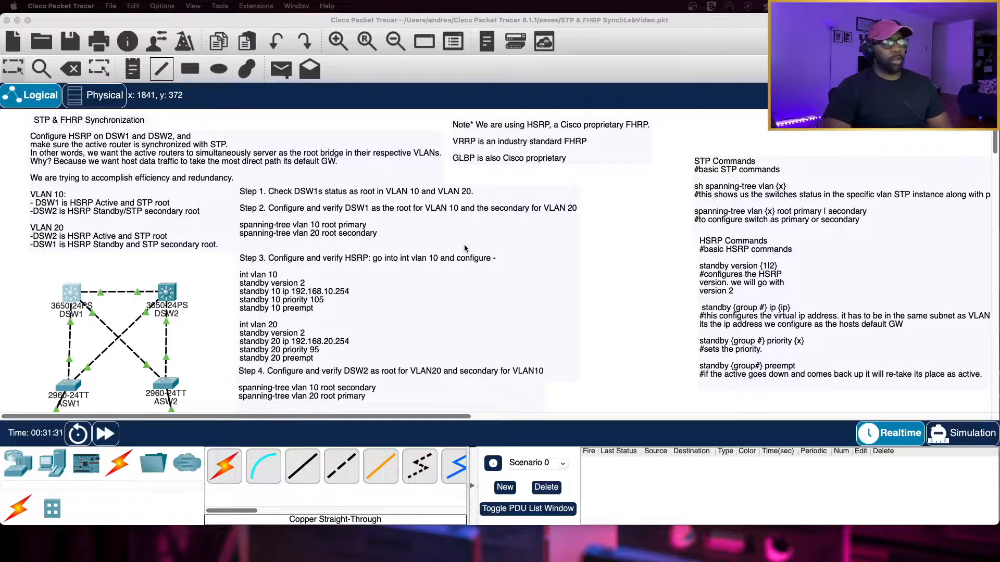
scroll(408, 267, down, 1)
scroll(404, 267, down, 1)
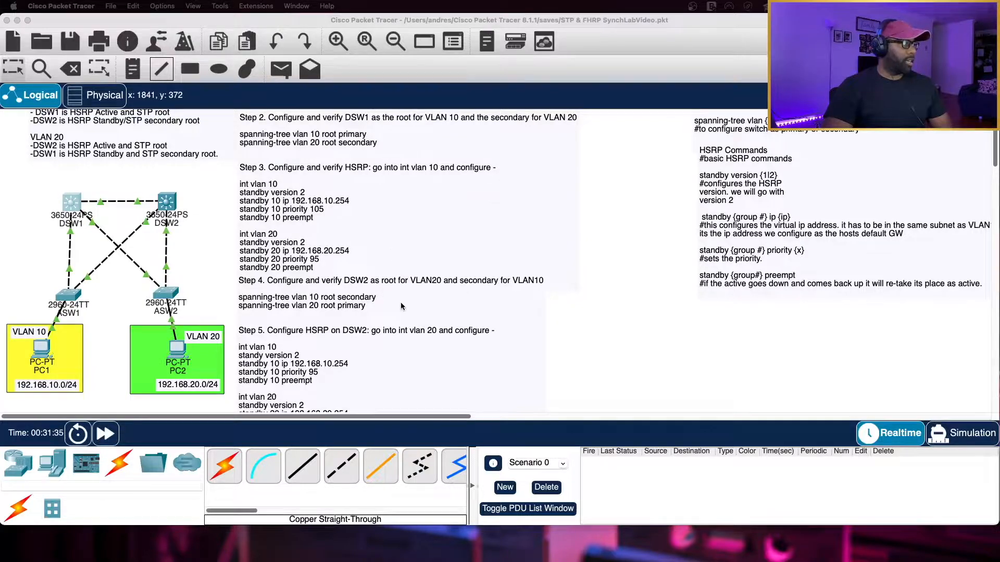
scroll(401, 309, up, 2)
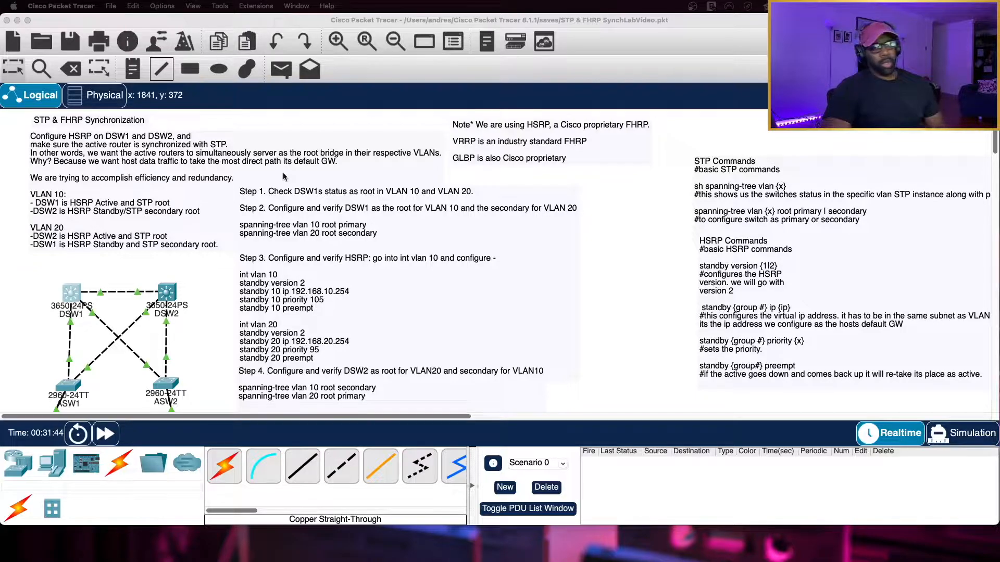
Step: Open the command line of switch DSW1, clear of the lab instructions, and enter global configuration mode with en and conf t
click(68, 295)
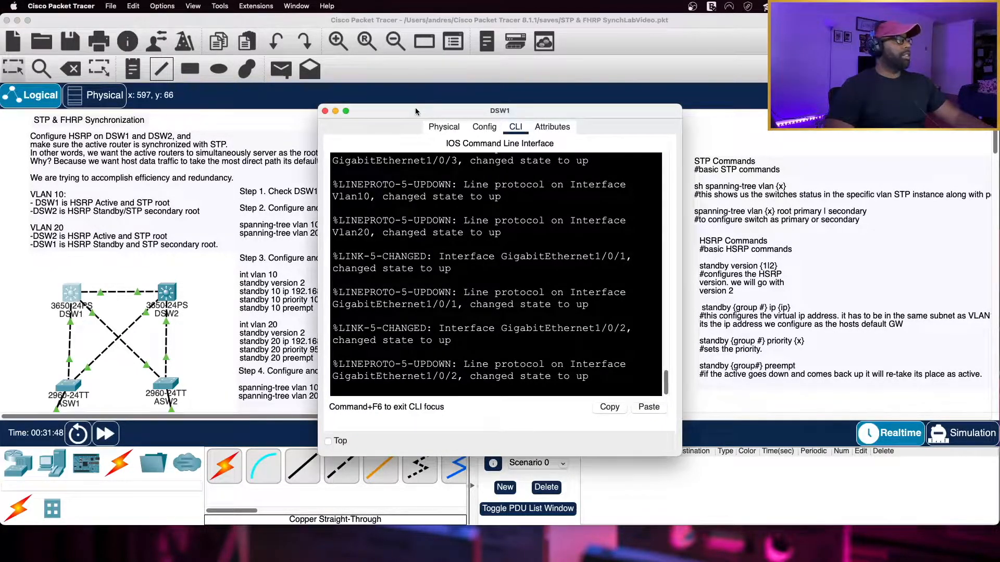
drag(417, 111, 690, 99)
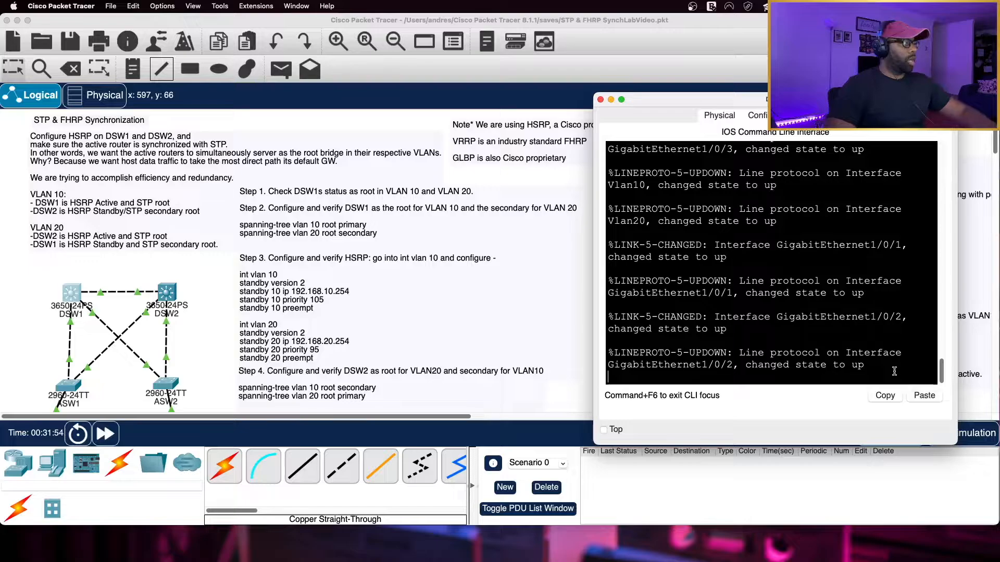
key(Return)
key(Return)
text(en)
key(Return)
text(c)
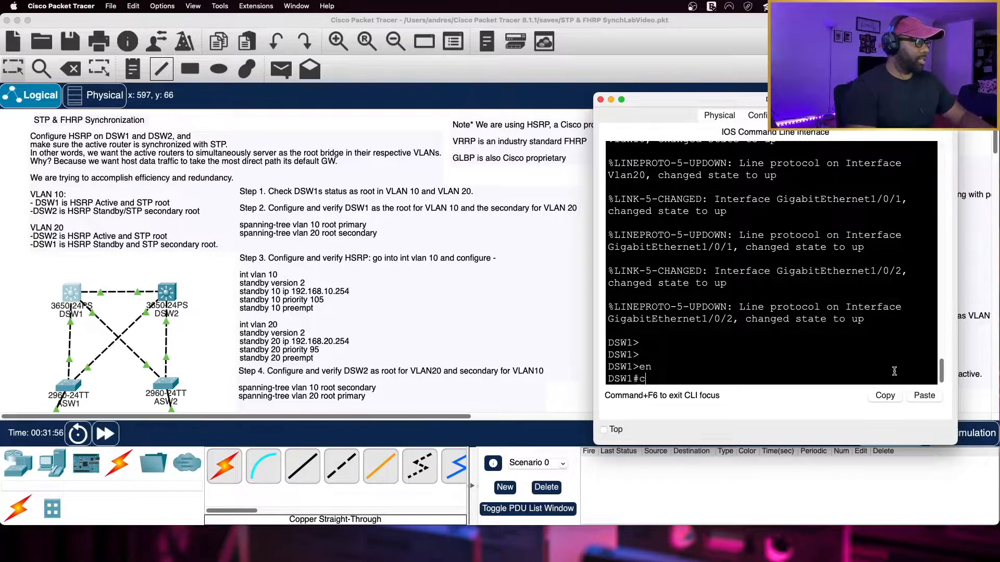
text(onf t)
key(Return)
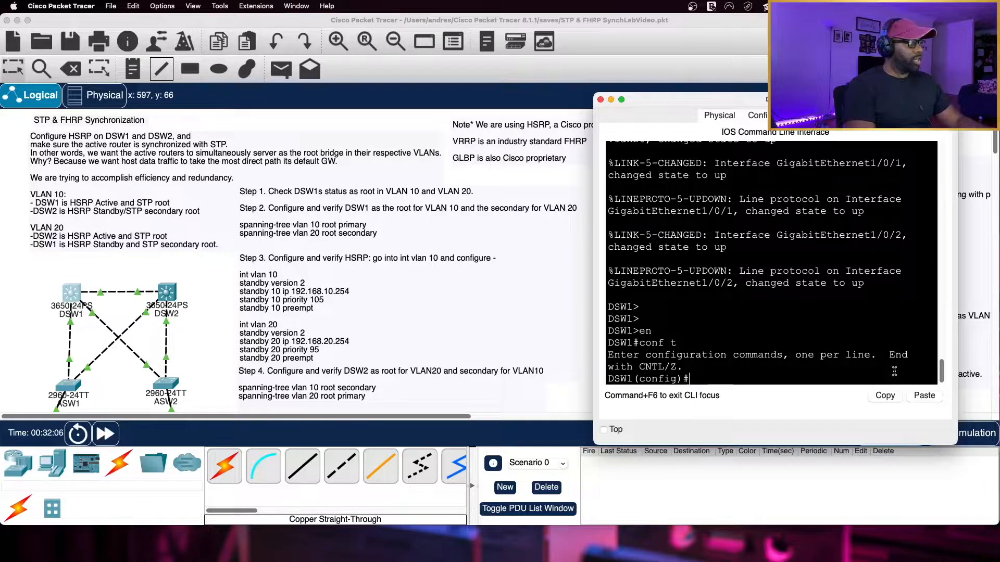
Step: Run do sh spanning-tree vlan 10 on DSW1 and examine the root ID, bridge ID and port roles in an enlarged console window
text(do)
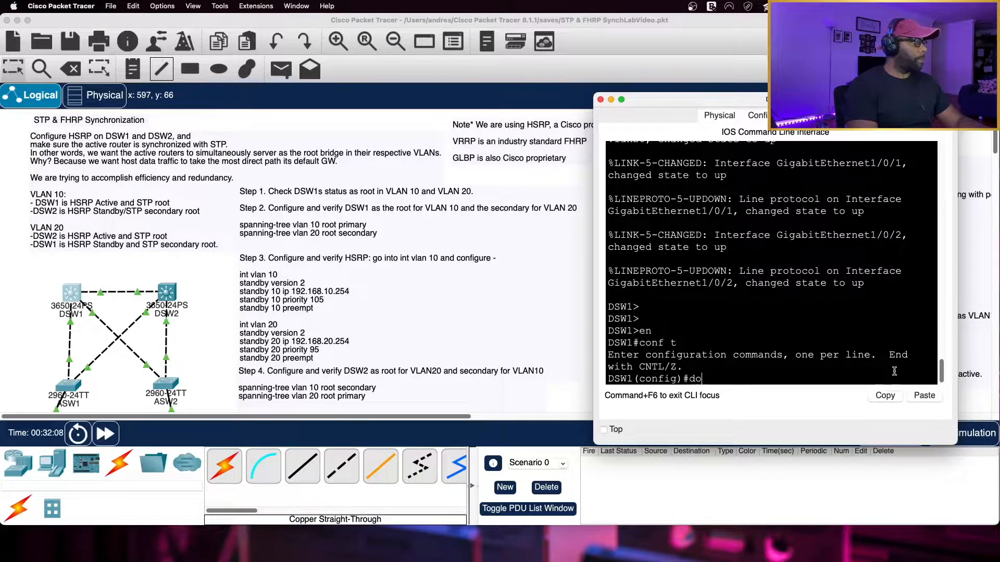
text( sh spanning-tr)
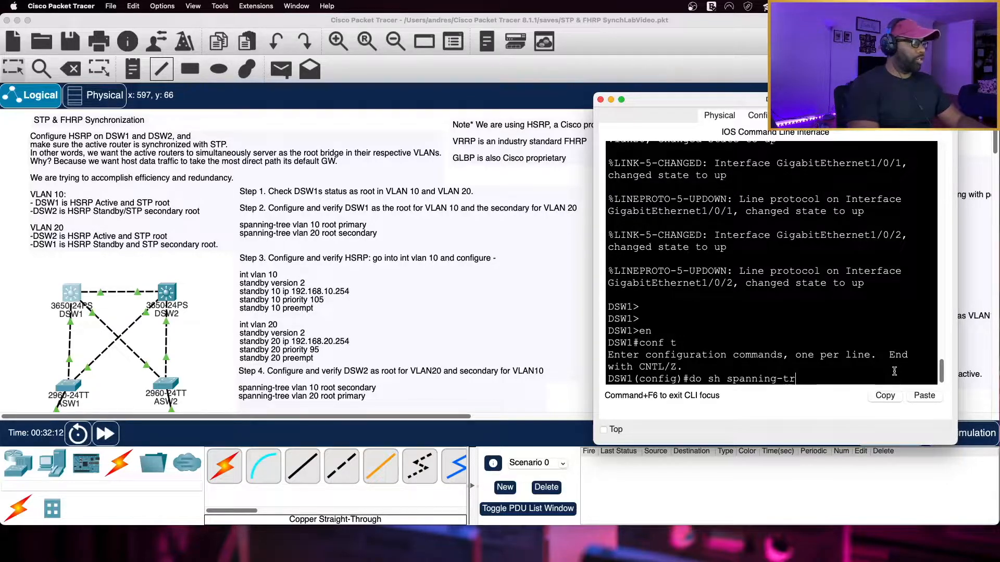
text(ee vlan 10)
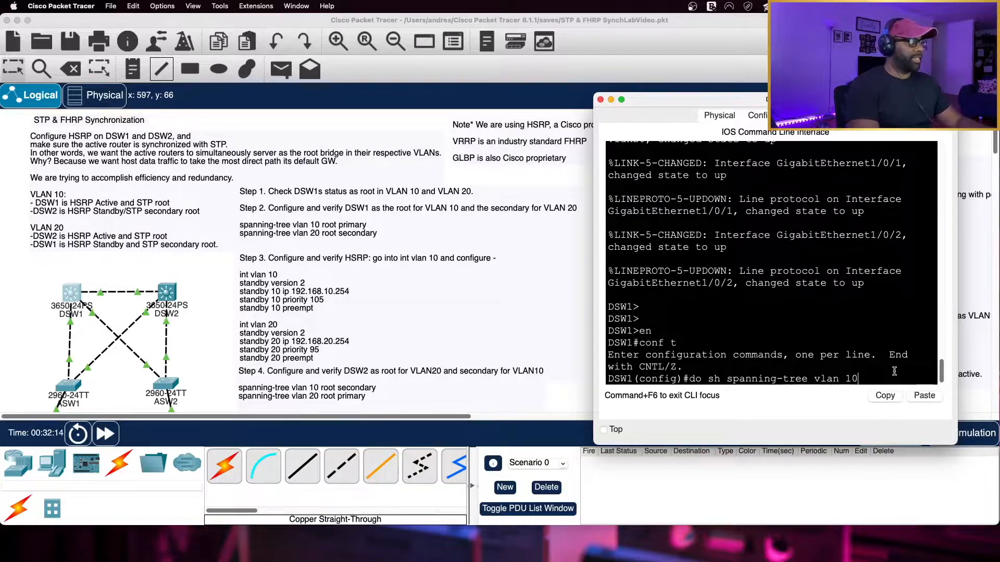
key(Return)
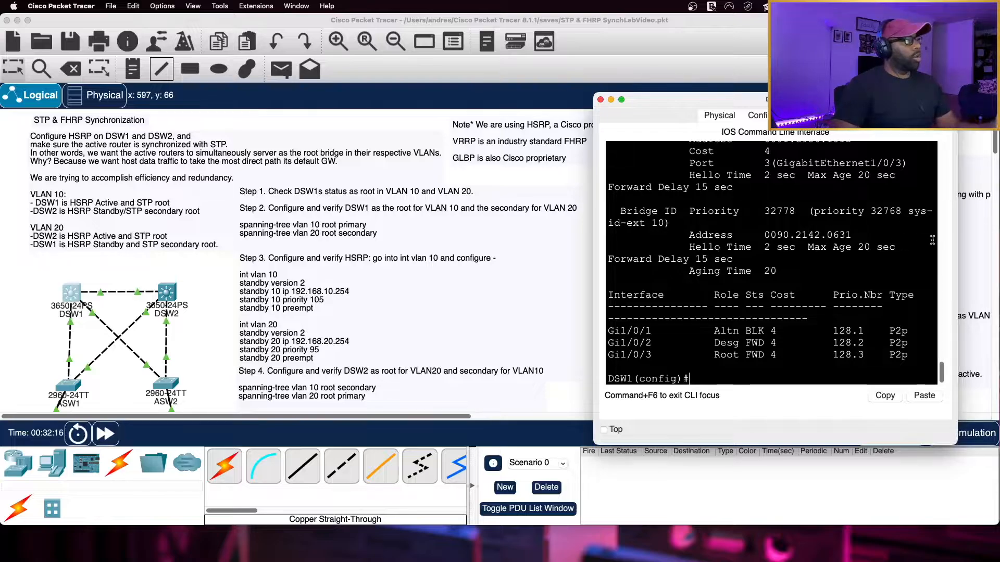
drag(957, 235, 998, 240)
drag(703, 101, 705, 121)
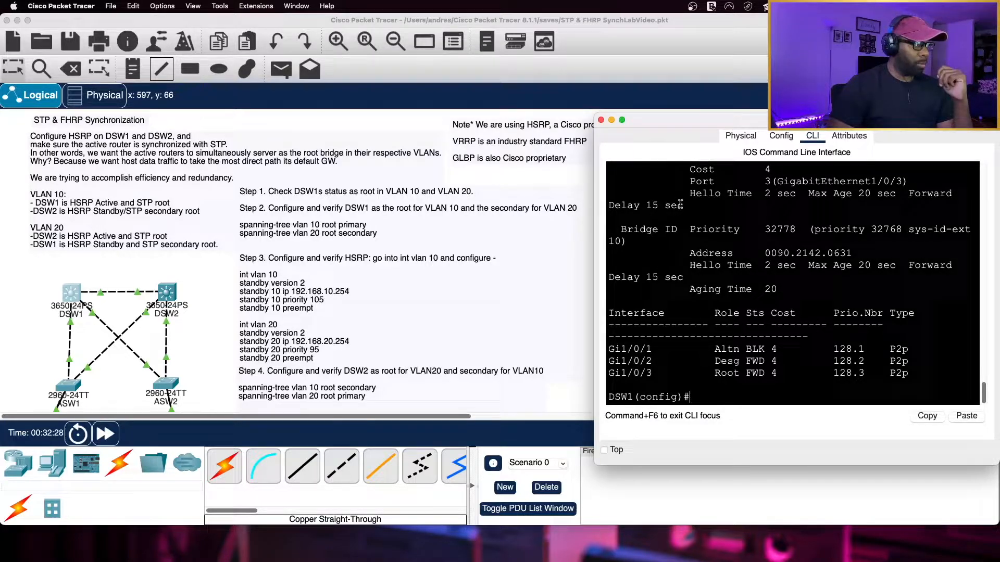
scroll(768, 281, up, 1)
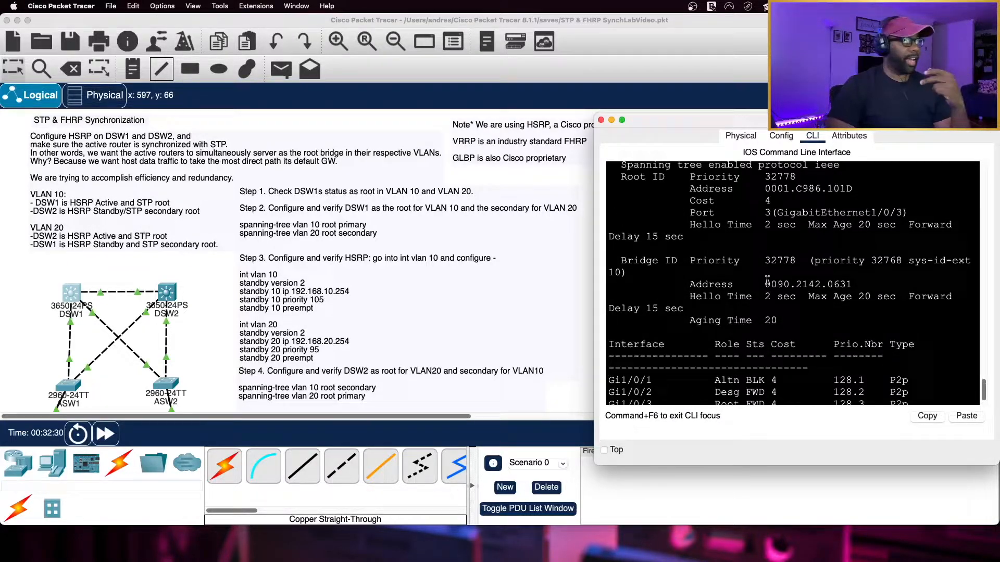
scroll(767, 281, up, 1)
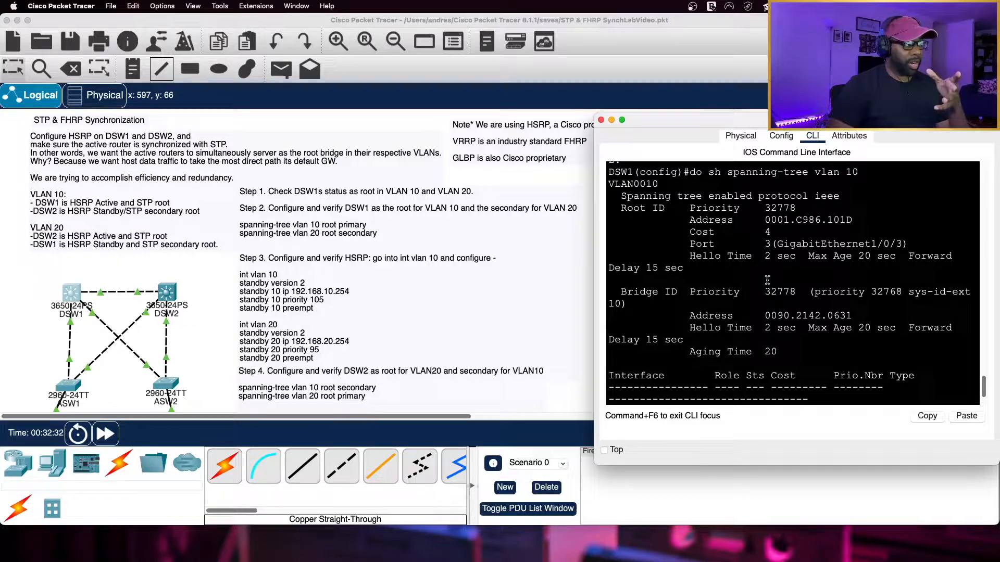
scroll(768, 280, down, 1)
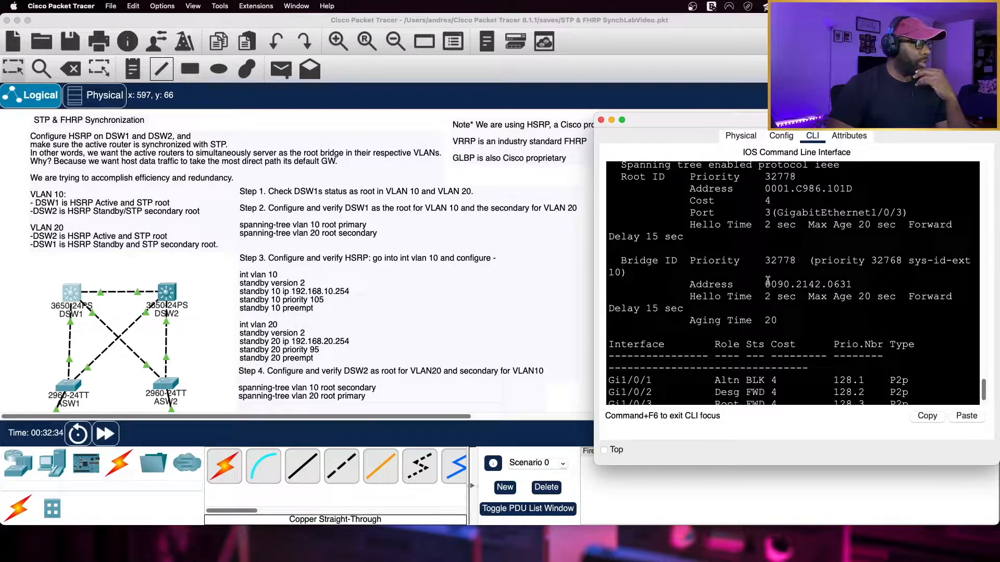
scroll(771, 271, down, 1)
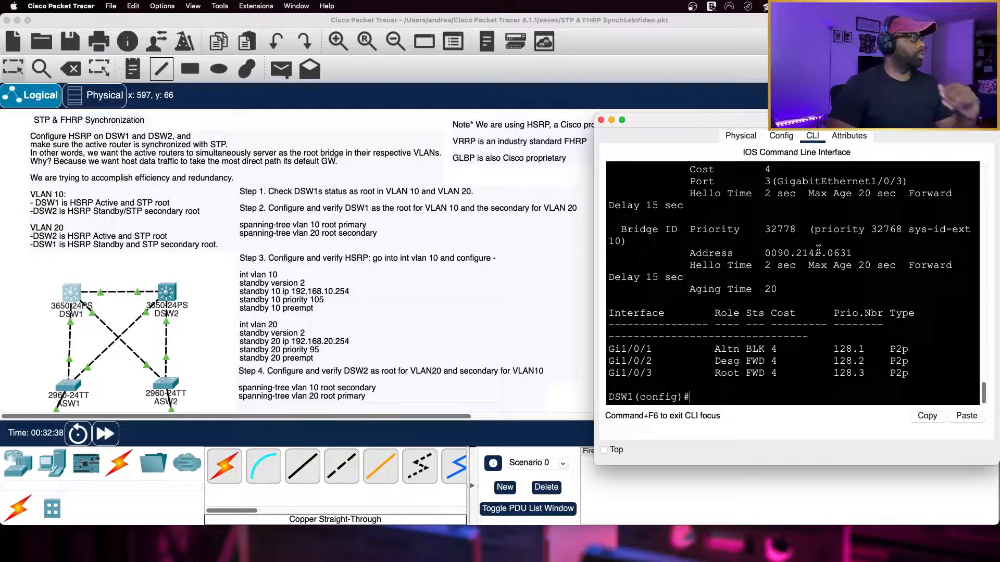
Step: Run do sh spanning-tree vlan 20 on DSW1 and compare the root ID with the switch's bridge ID
key(Up)
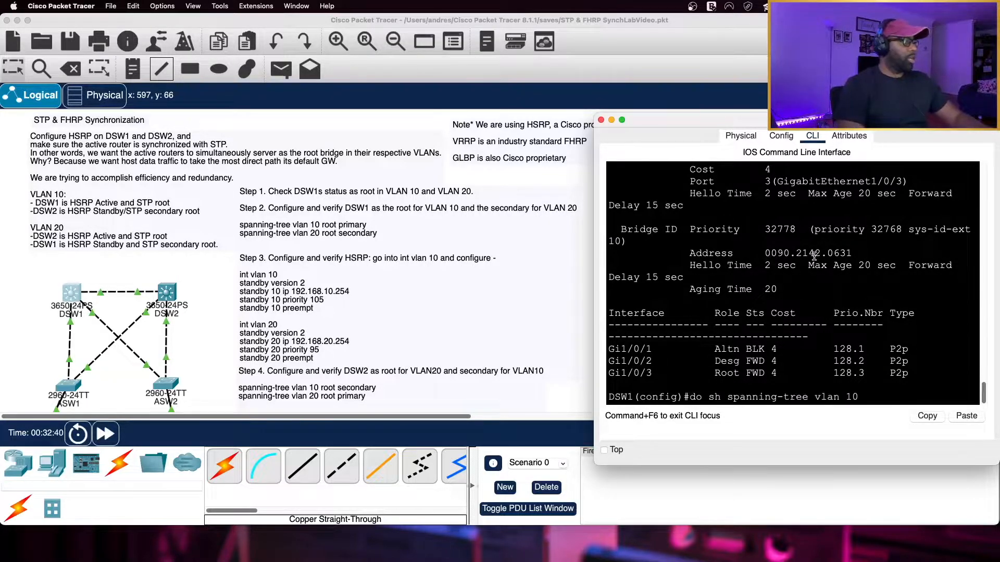
key(Return)
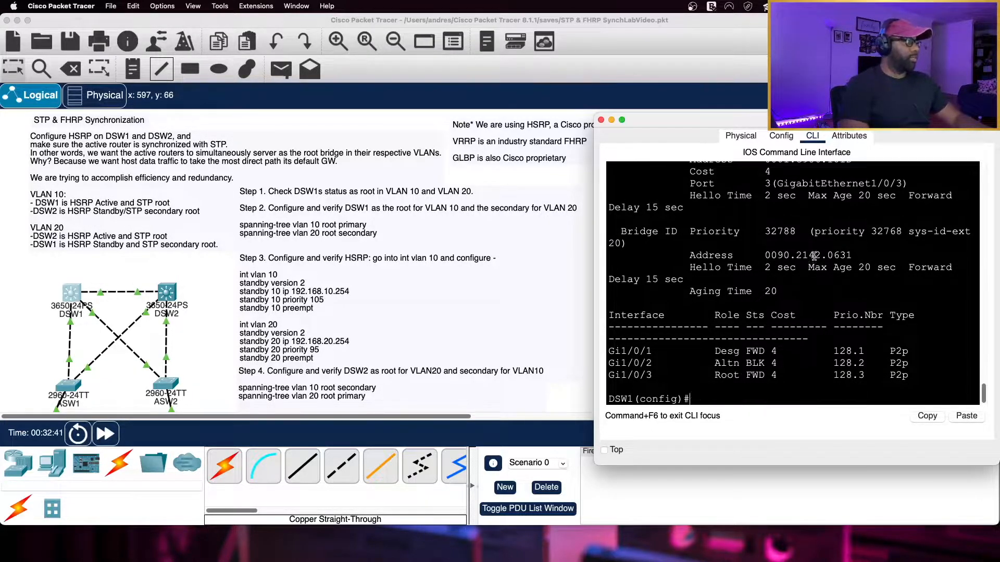
scroll(807, 258, up, 3)
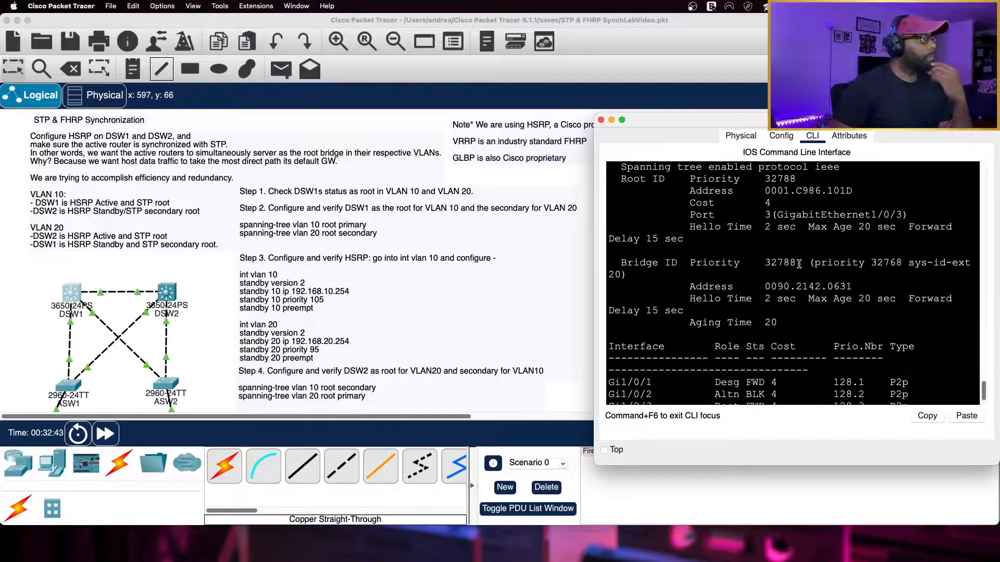
scroll(799, 263, down, 1)
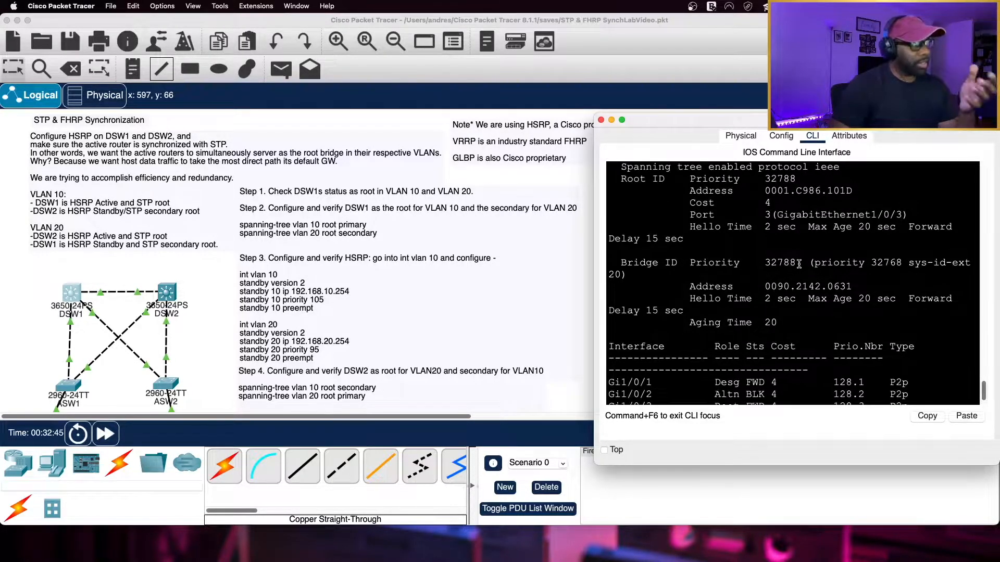
scroll(799, 264, down, 2)
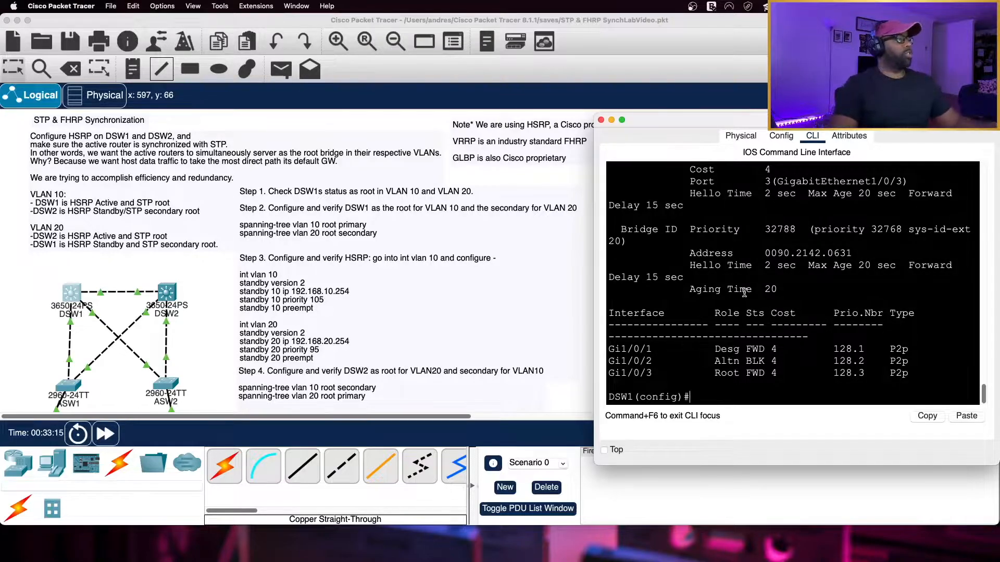
Step: Configure DSW1 as the primary root bridge for VLAN 10 with spanning-tree vlan 10 root primary
text(spa)
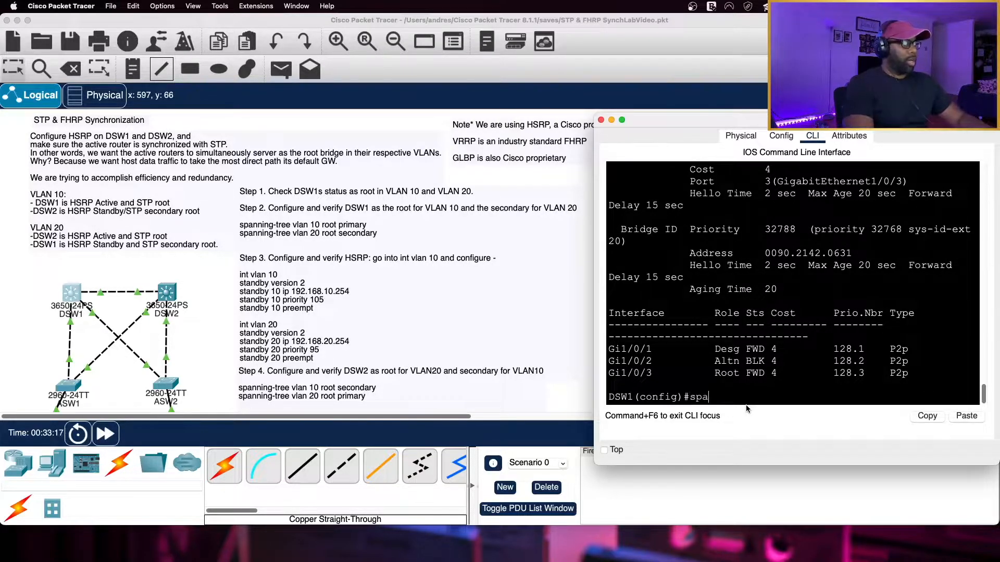
text(nning-trre)
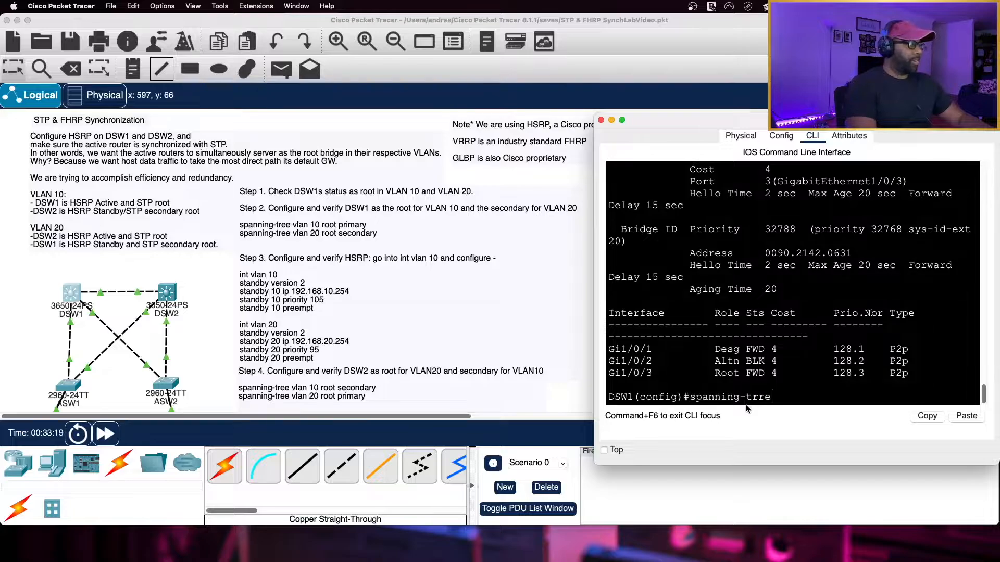
key(BackSpace)
key(BackSpace)
text(ee)
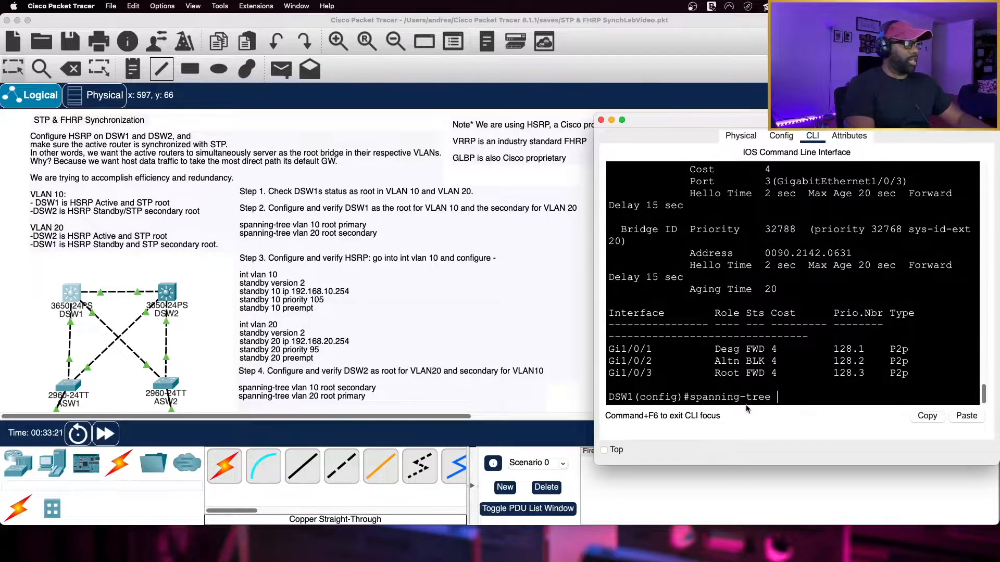
text( vlan 10 root primary)
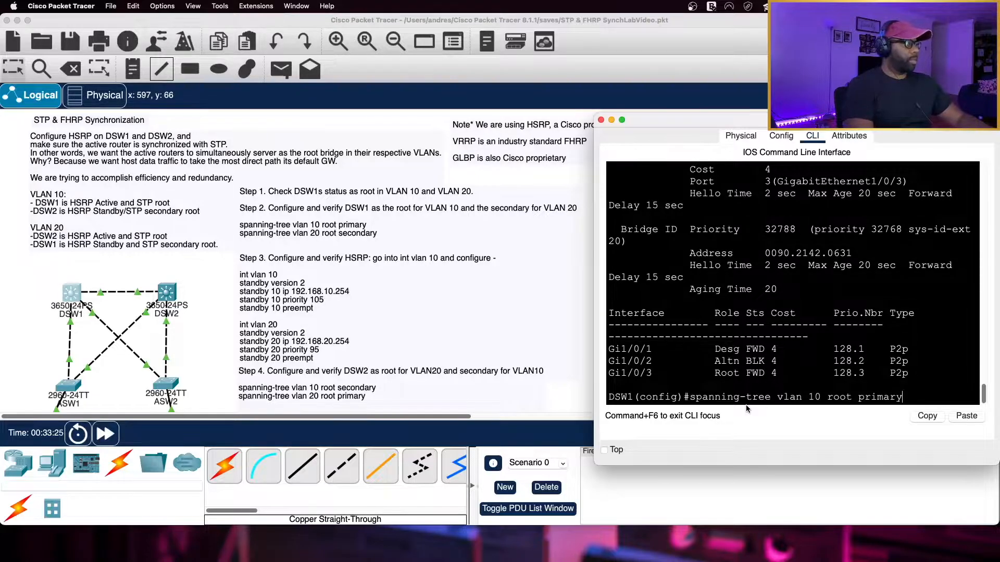
key(Return)
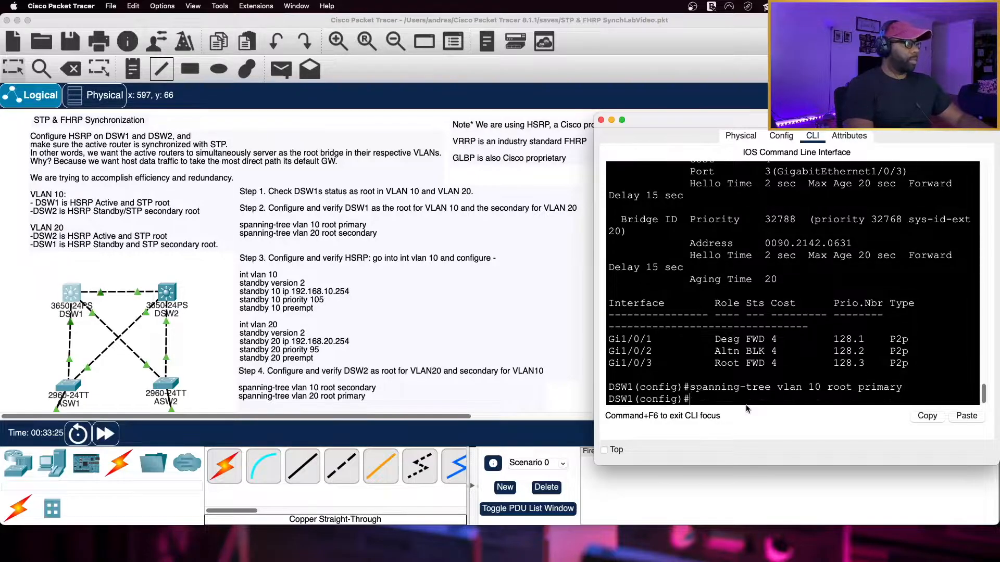
Step: Configure DSW1 as the secondary root bridge for VLAN 20 with spanning-tree vlan 20 root secondary
text(spanning-tree vlan 20 r)
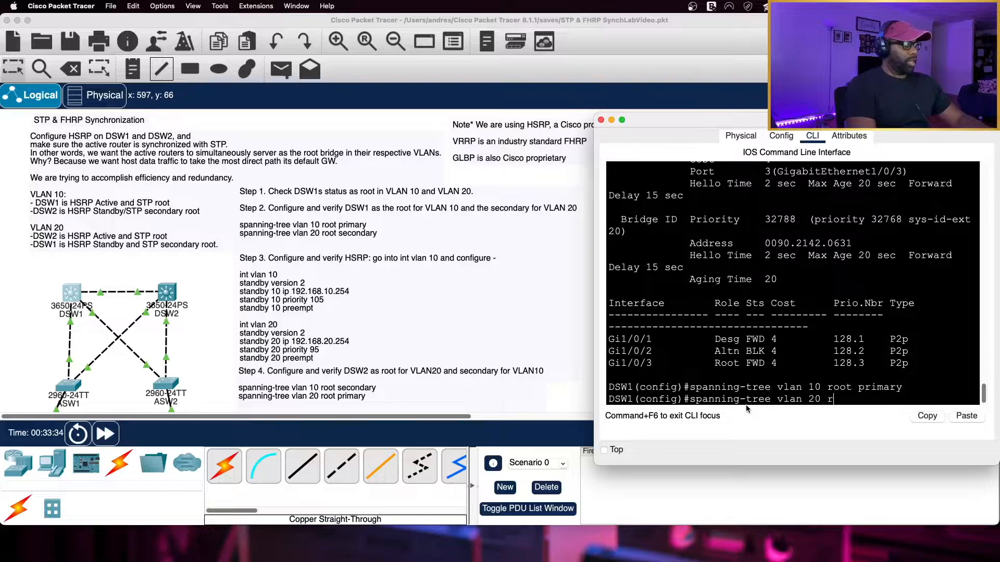
text(oot secondary)
key(Return)
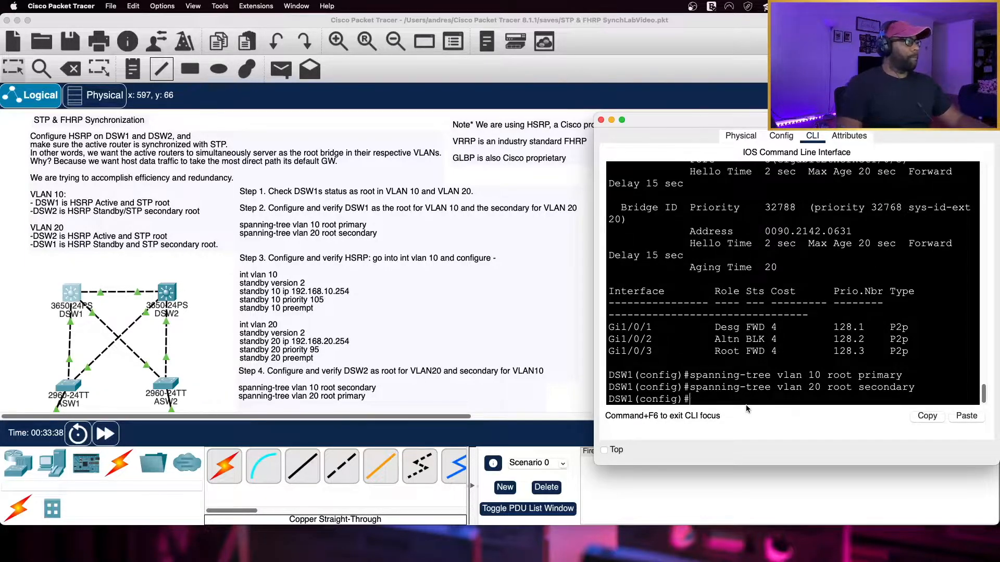
Step: Run do sh spanning-tree vlan 10 on DSW1 and check the Root ID section for its root status
key(Up)
key(Up)
key(Up)
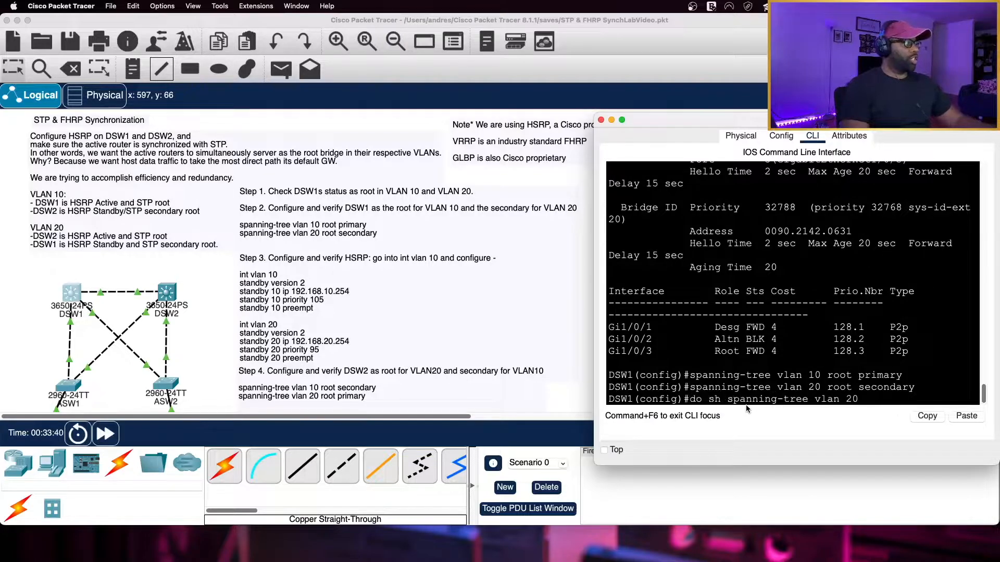
key(Up)
key(Return)
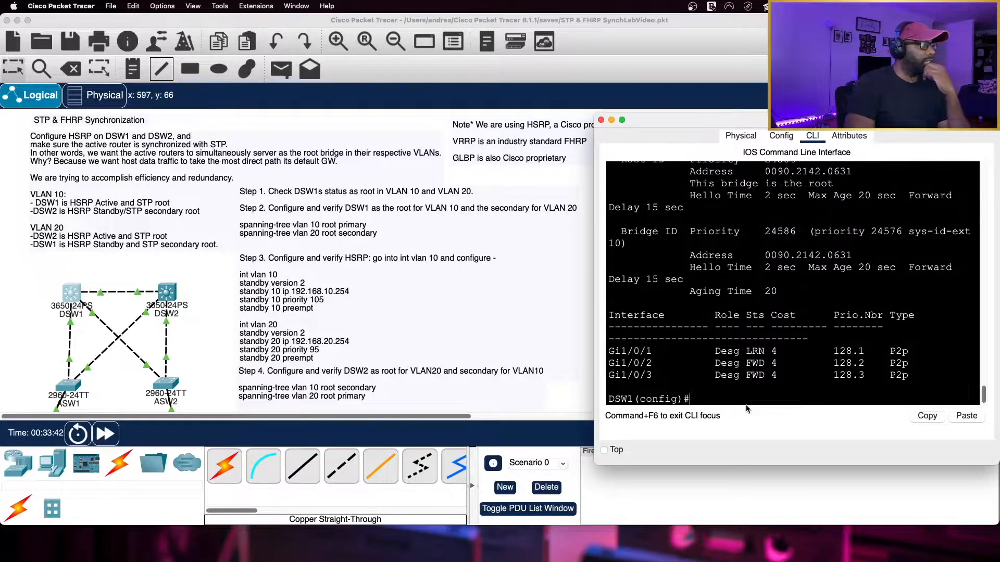
scroll(858, 311, up, 3)
scroll(858, 311, down, 3)
scroll(858, 311, up, 3)
scroll(858, 311, down, 2)
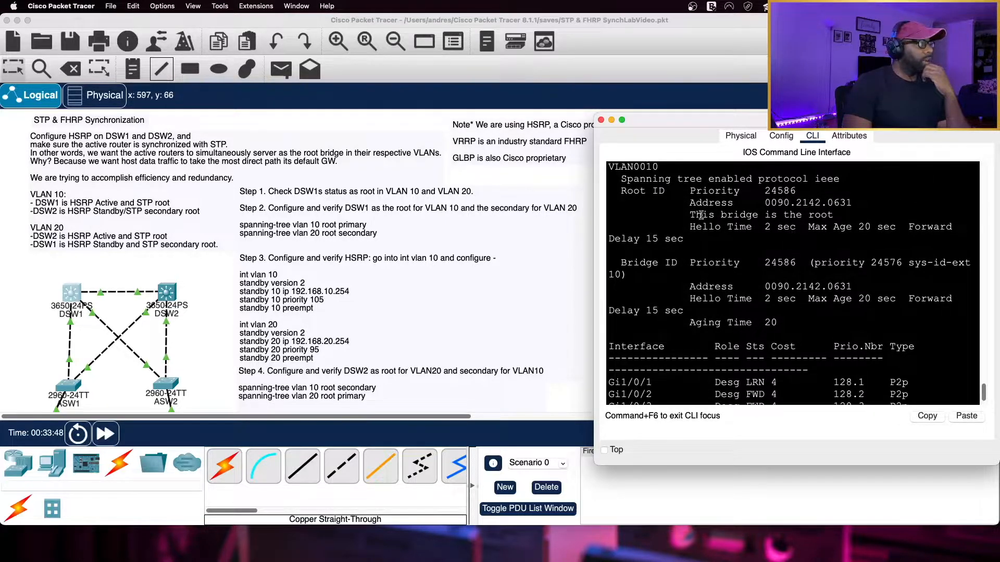
drag(688, 215, 833, 219)
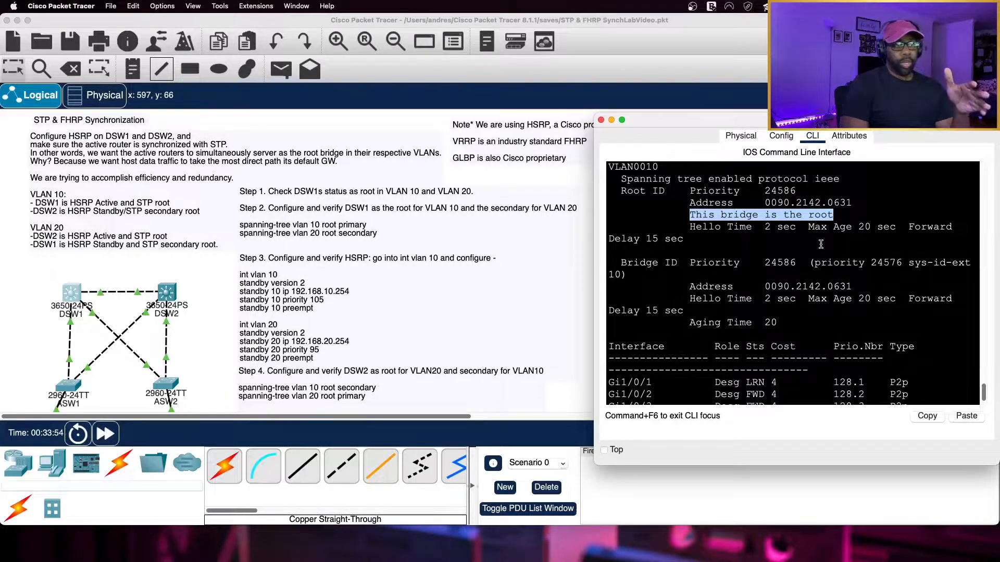
click(654, 220)
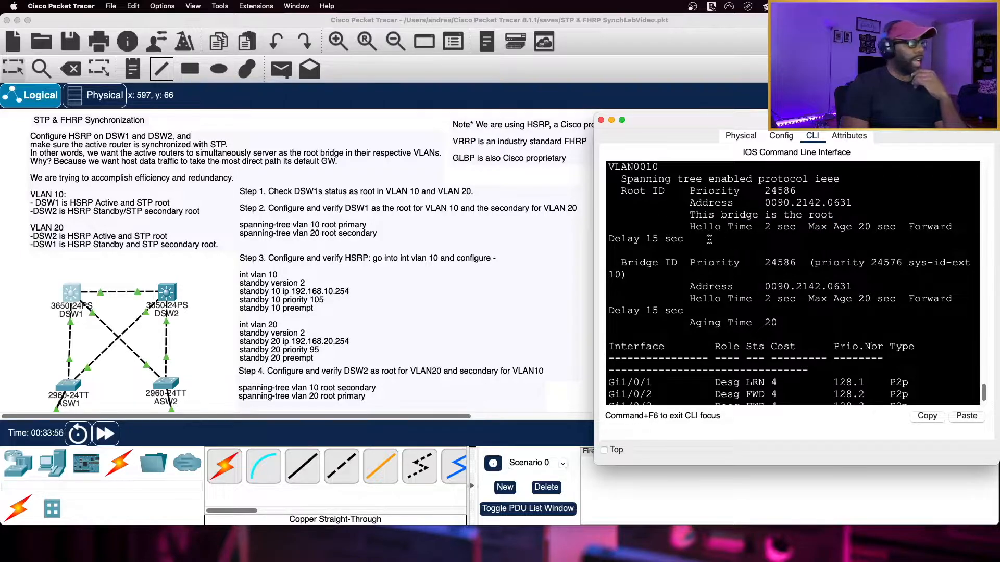
Step: Save the STP & FHRP SynchLabVideo.pkt lab file
click(123, 20)
click(110, 6)
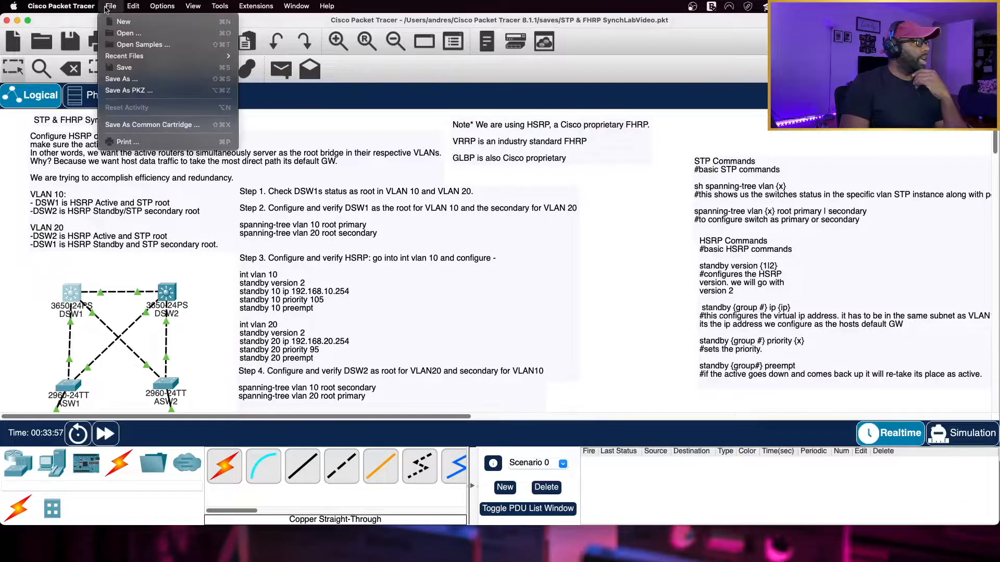
click(125, 68)
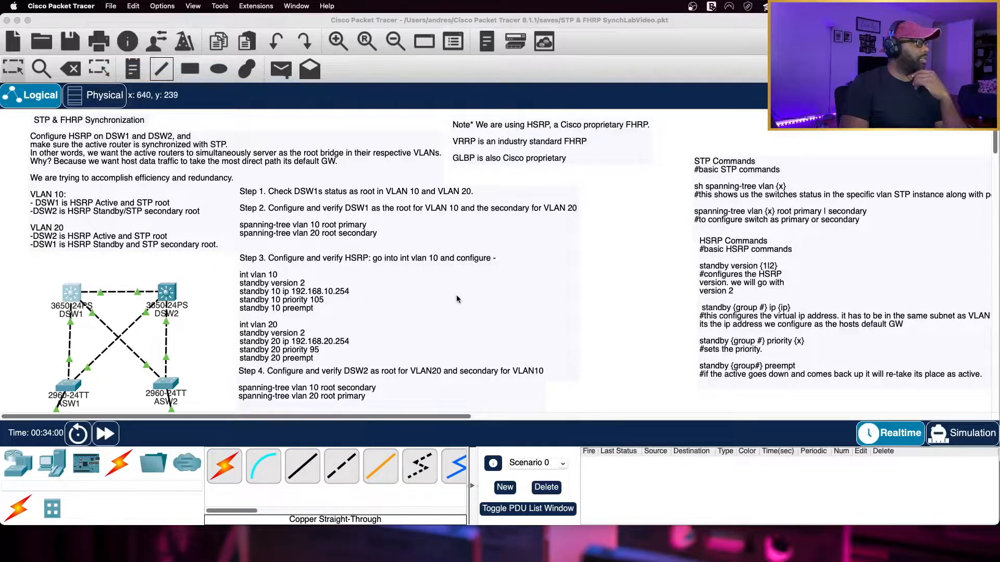
Step: Reopen DSW1's command line and examine the VLAN 10 port states of Gi1/0/1, Gi1/0/2 and Gi1/0/3
click(73, 295)
scroll(827, 376, down, 2)
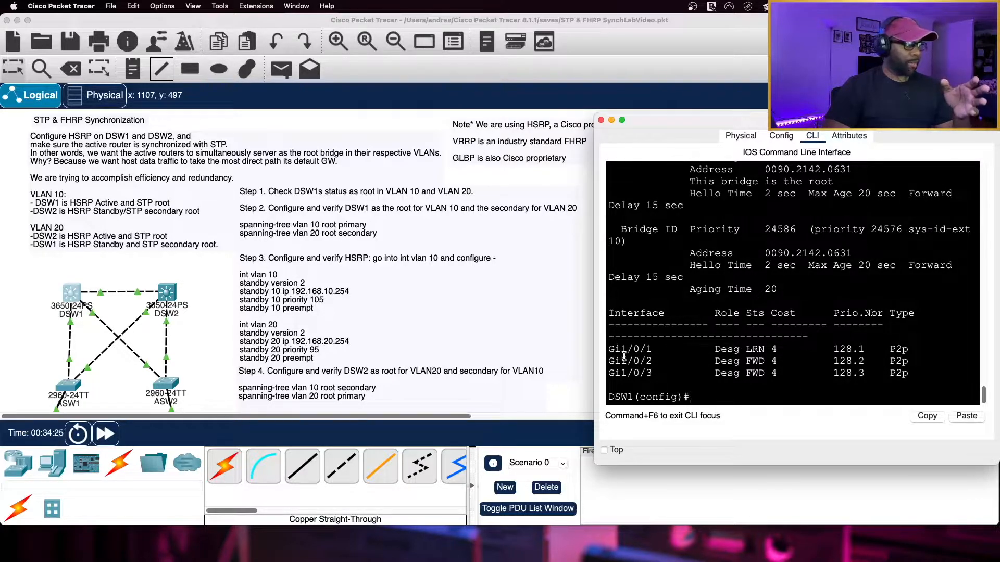
drag(608, 349, 663, 347)
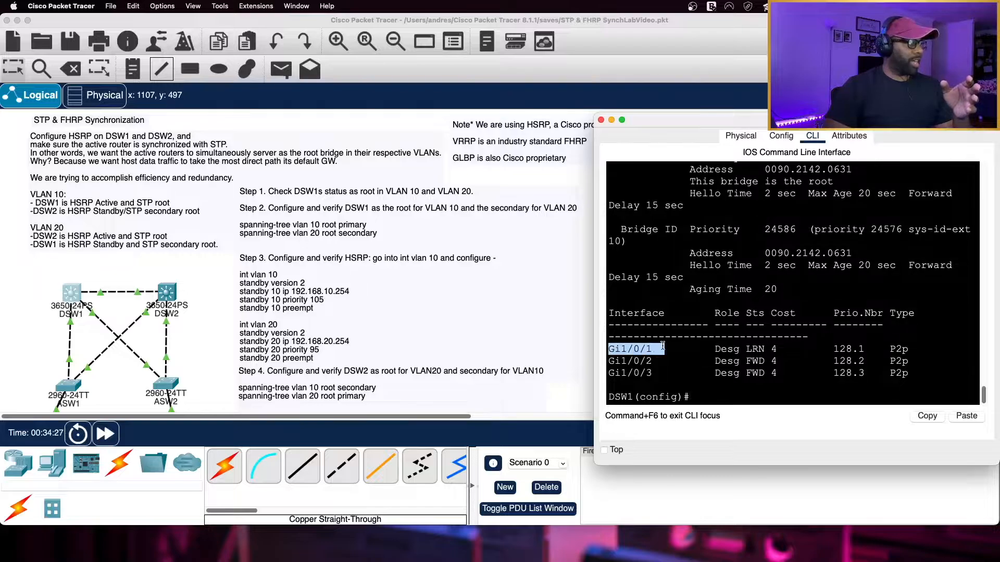
drag(747, 347, 778, 348)
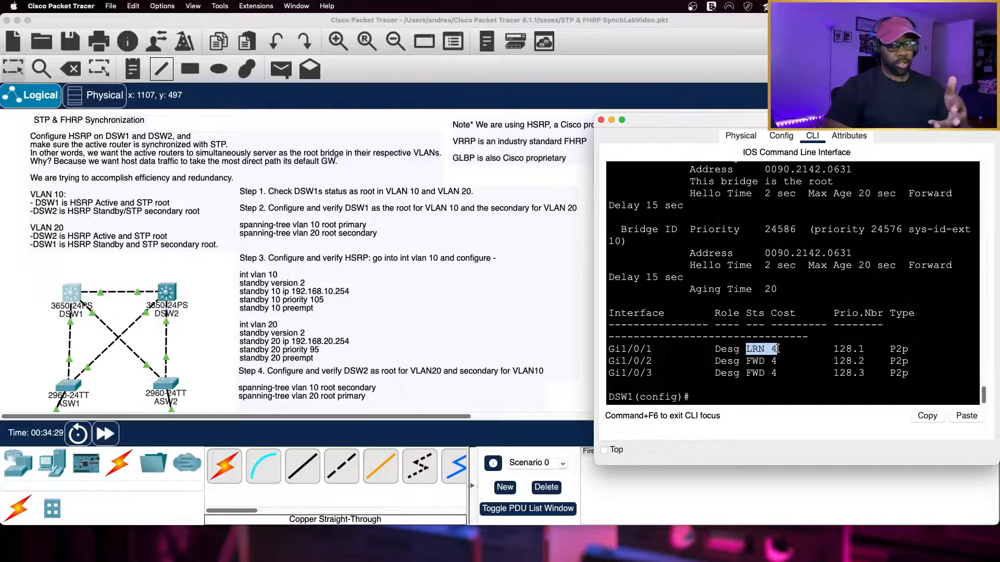
click(748, 361)
drag(748, 361, 769, 374)
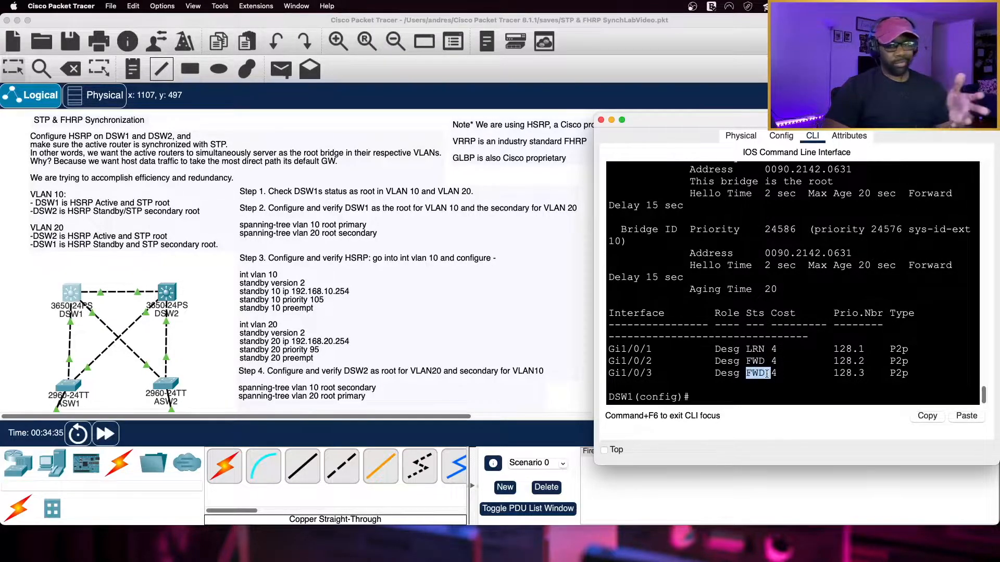
click(738, 392)
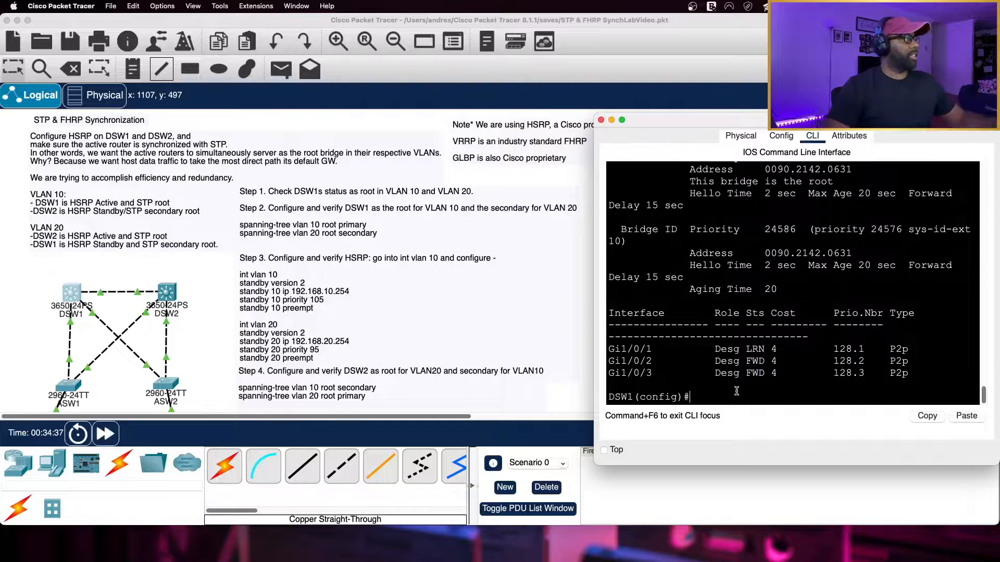
Step: Run do sh spanning-tree vlan 10 again and recheck the root status plus the port roles and states
key(Up)
key(Return)
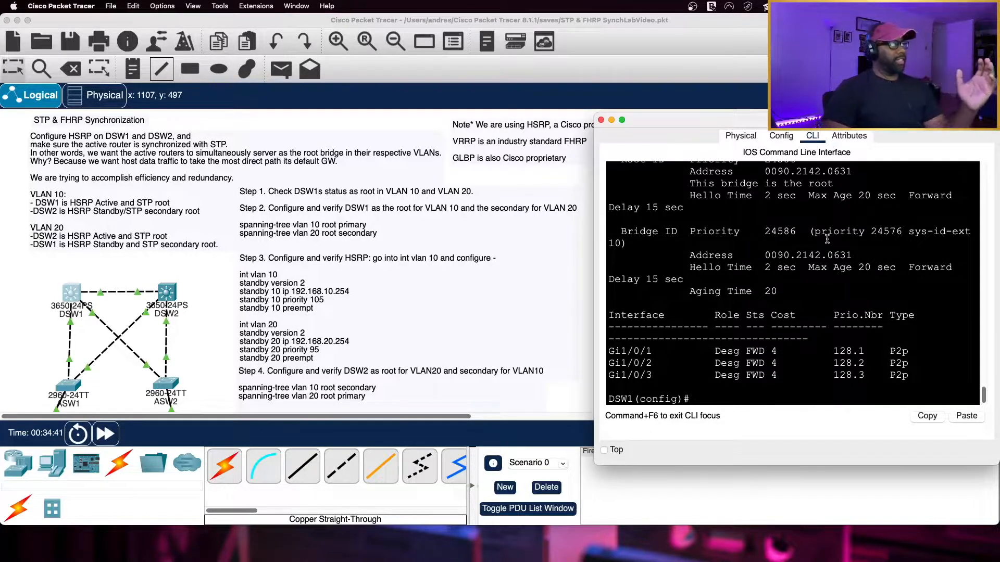
drag(689, 183, 809, 183)
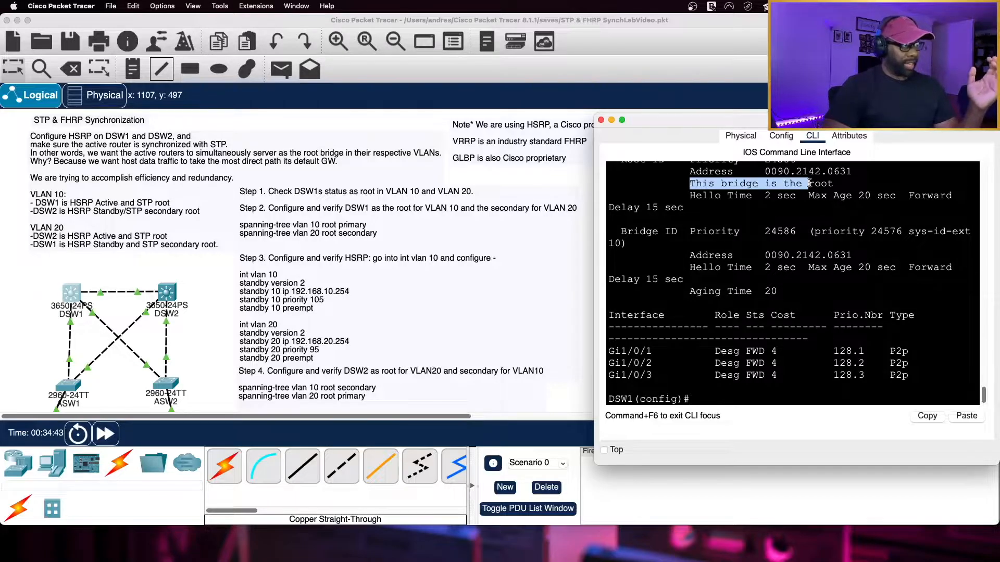
drag(714, 351, 803, 378)
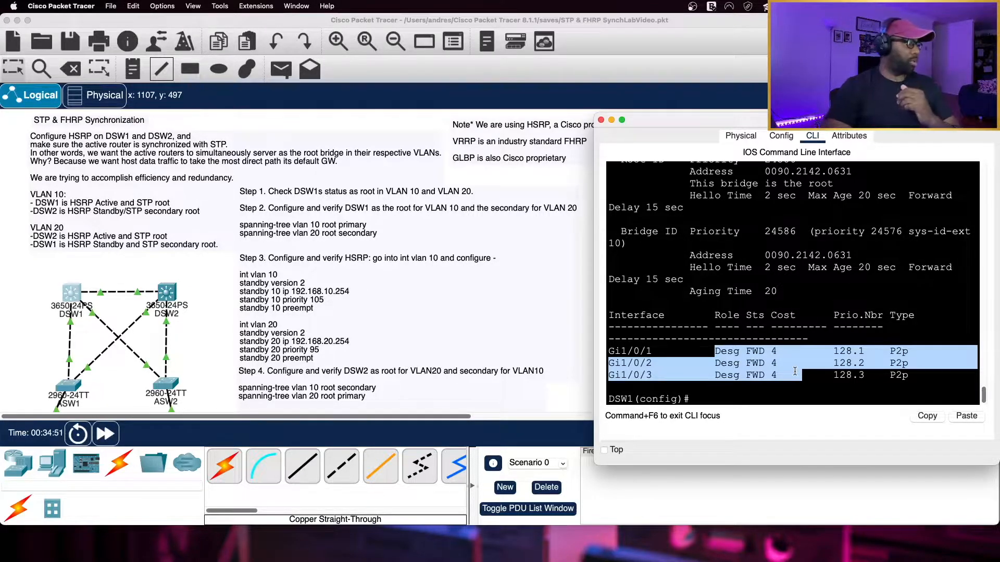
click(708, 400)
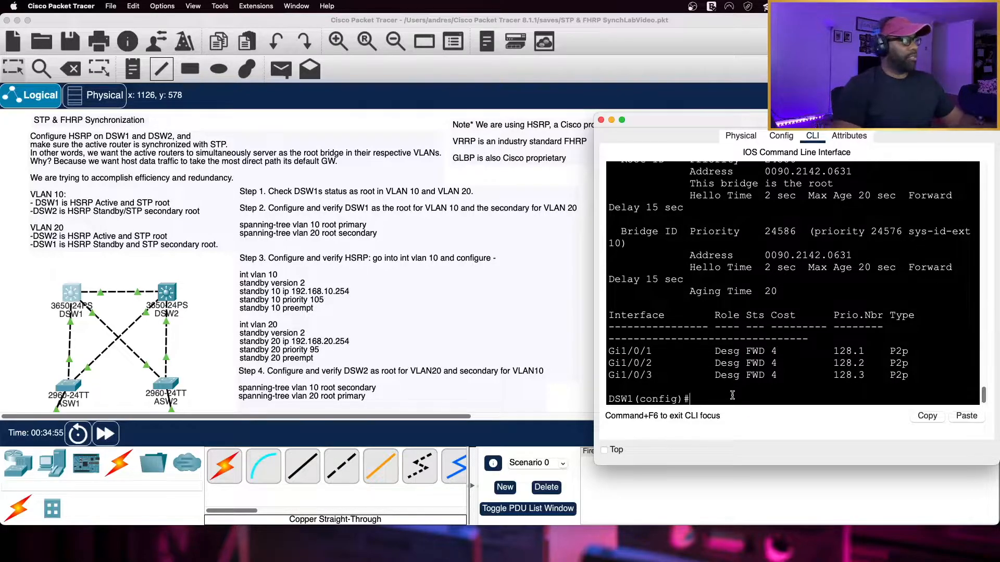
Step: Run do sh spanning-tree vlan 20 on DSW1 and check whether the switch is the root for that VLAN
text(do sh spanning-tree vlan 10)
key(BackSpace)
key(BackSpace)
text(20)
key(Return)
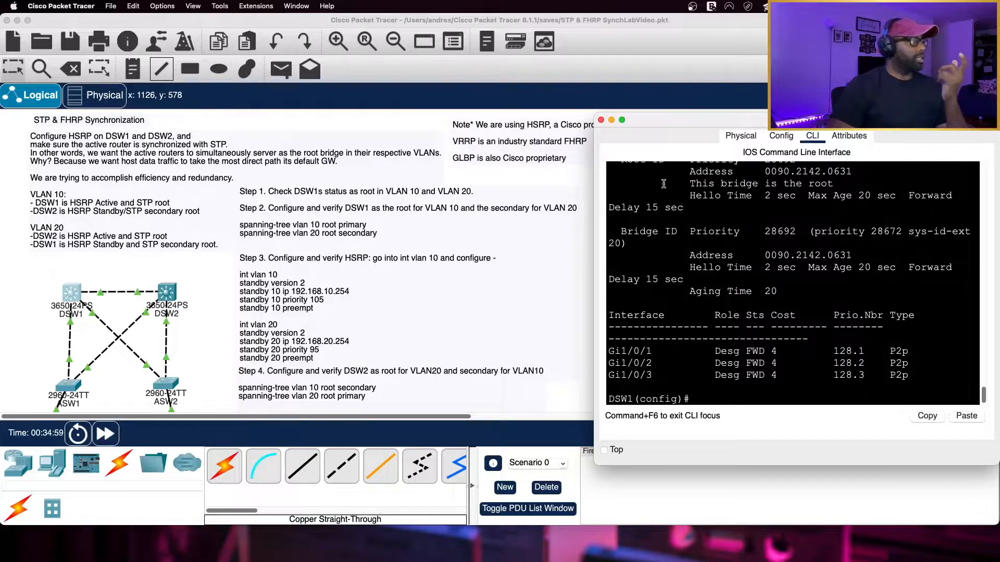
drag(691, 184, 836, 185)
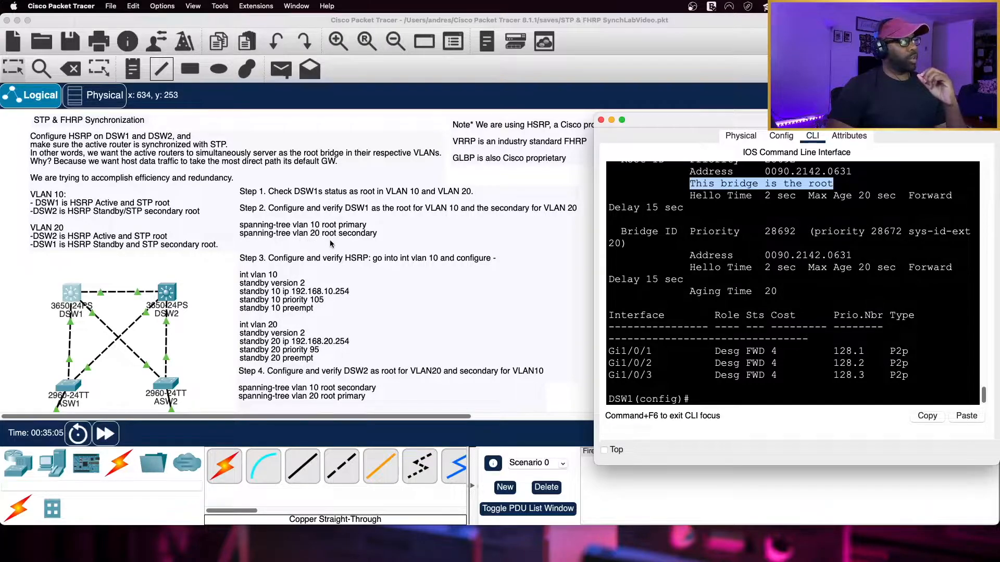
scroll(845, 268, up, 1)
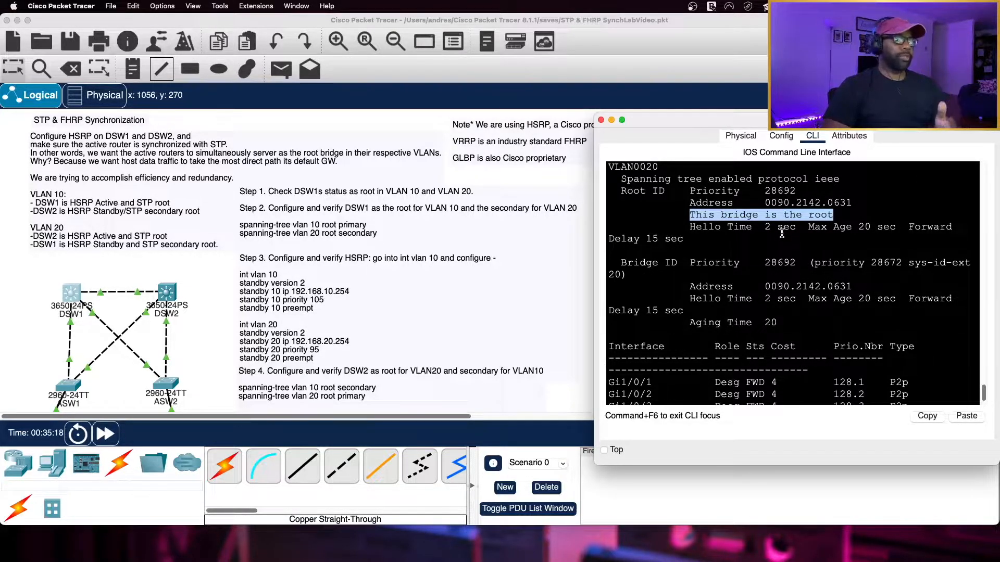
click(787, 255)
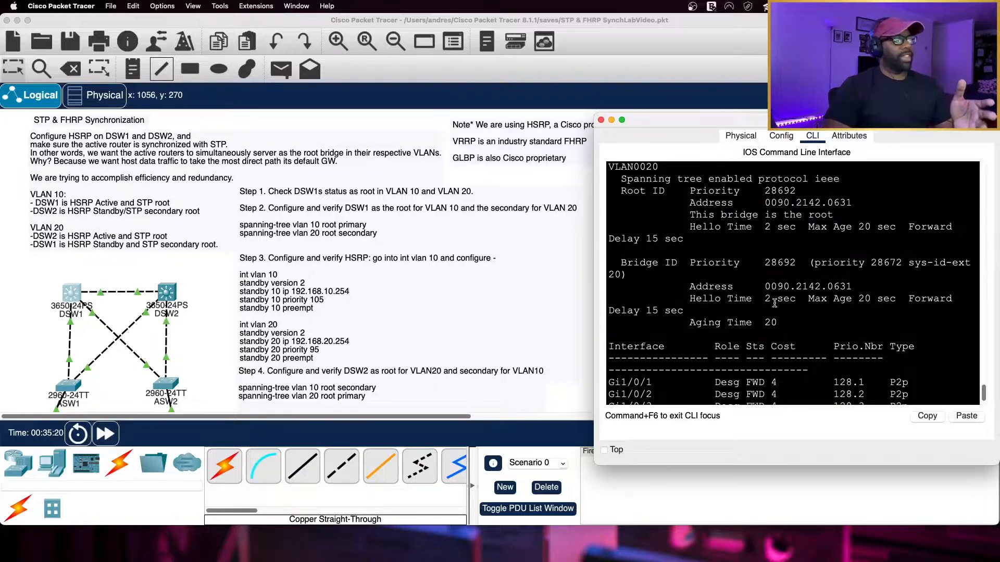
Step: Compare the VLAN 20 root priority with DSW1's bridge priority and review the port roles
scroll(776, 303, up, 2)
drag(764, 220, 793, 221)
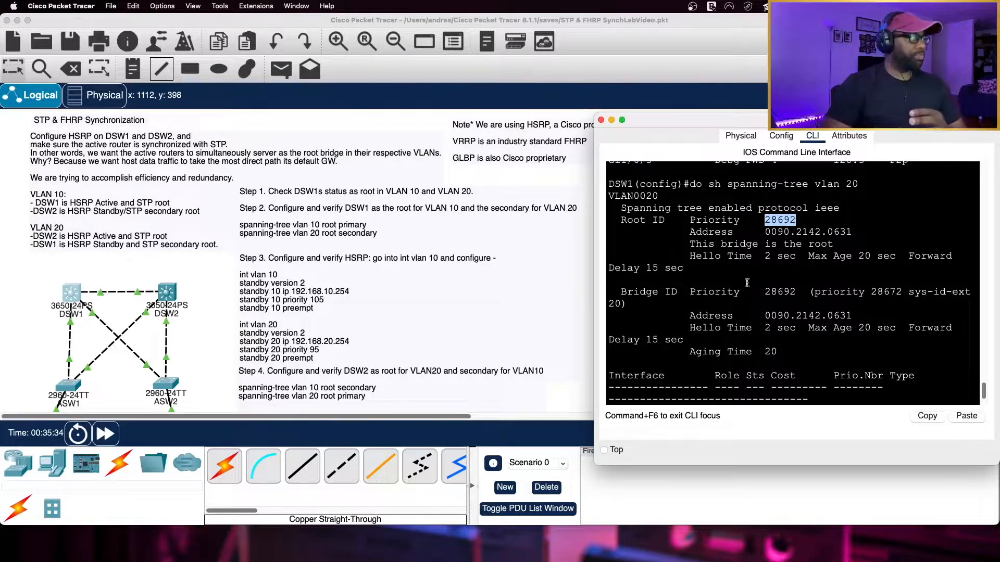
scroll(808, 247, down, 3)
scroll(808, 247, up, 3)
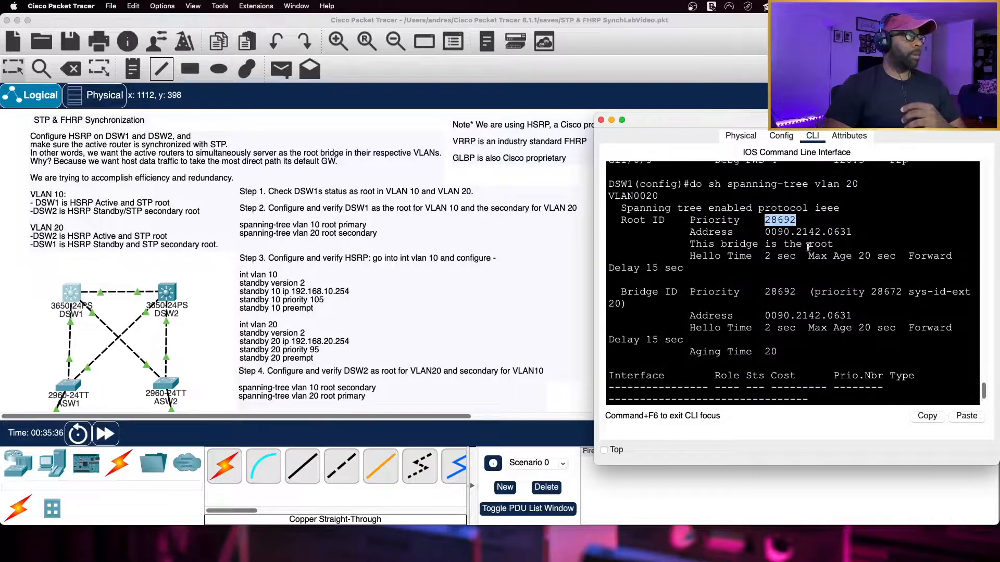
scroll(808, 247, down, 1)
scroll(808, 246, down, 2)
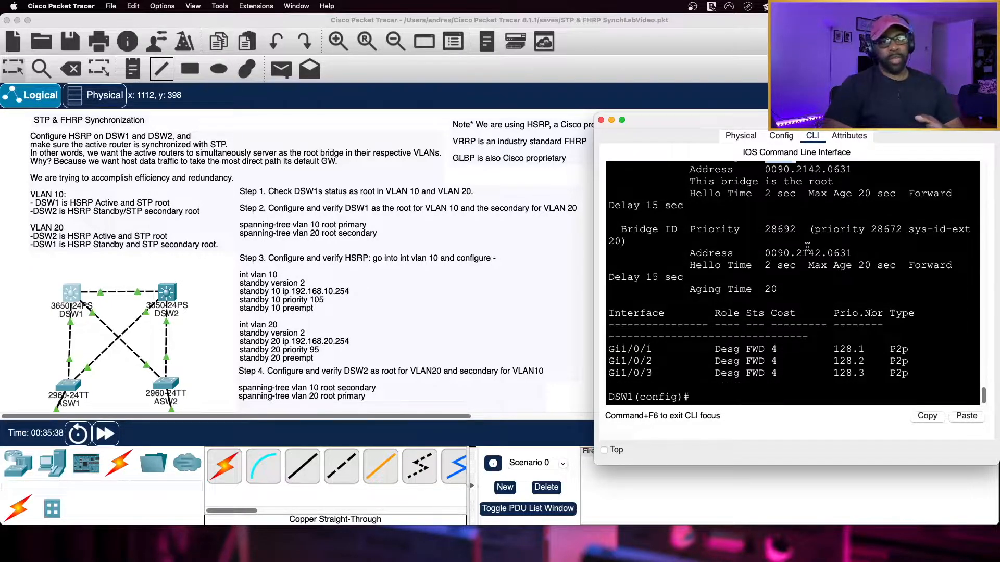
Step: Try to display DSW1's spanning-tree mode with do sh spanning-tree mode
click(719, 397)
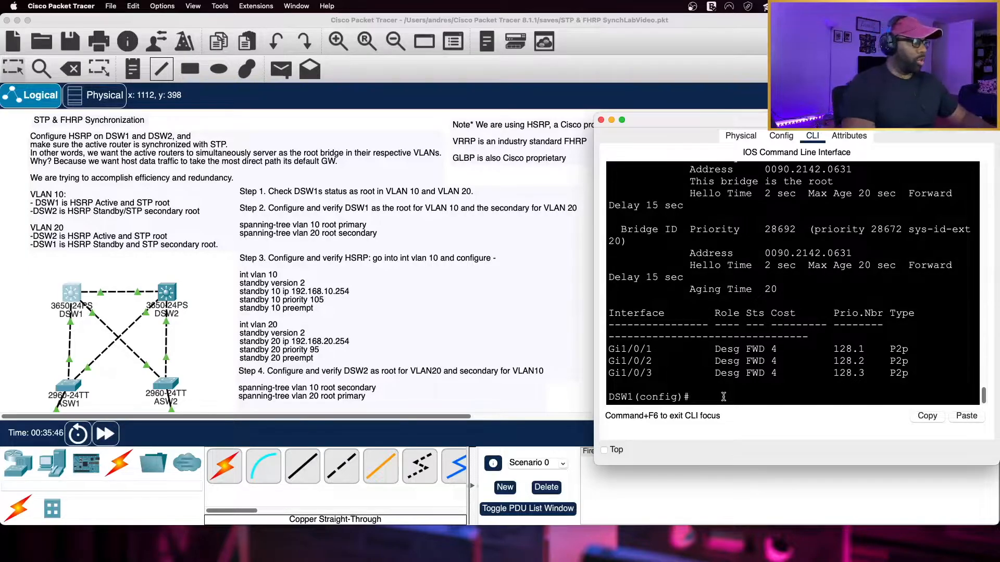
text(do)
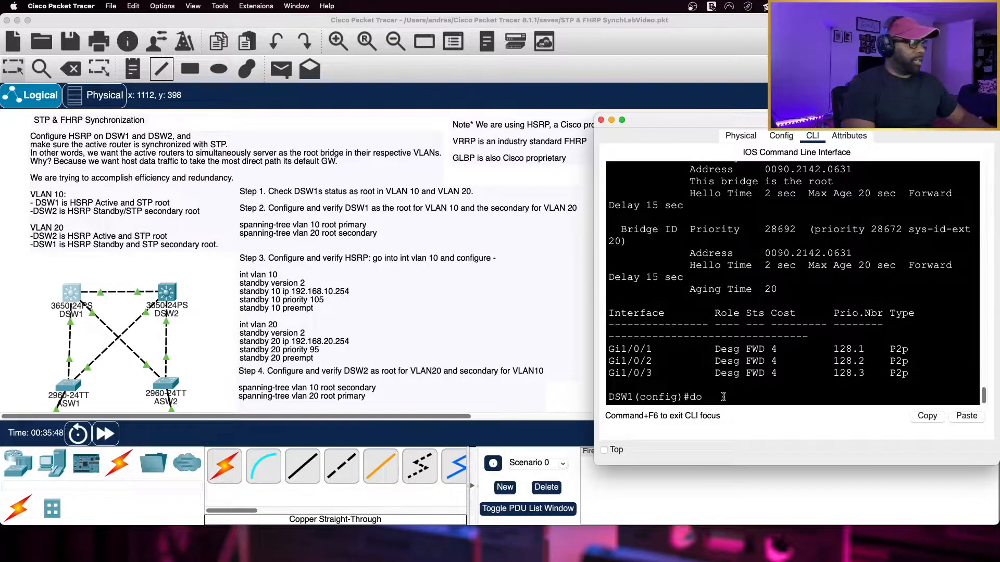
text( sh)
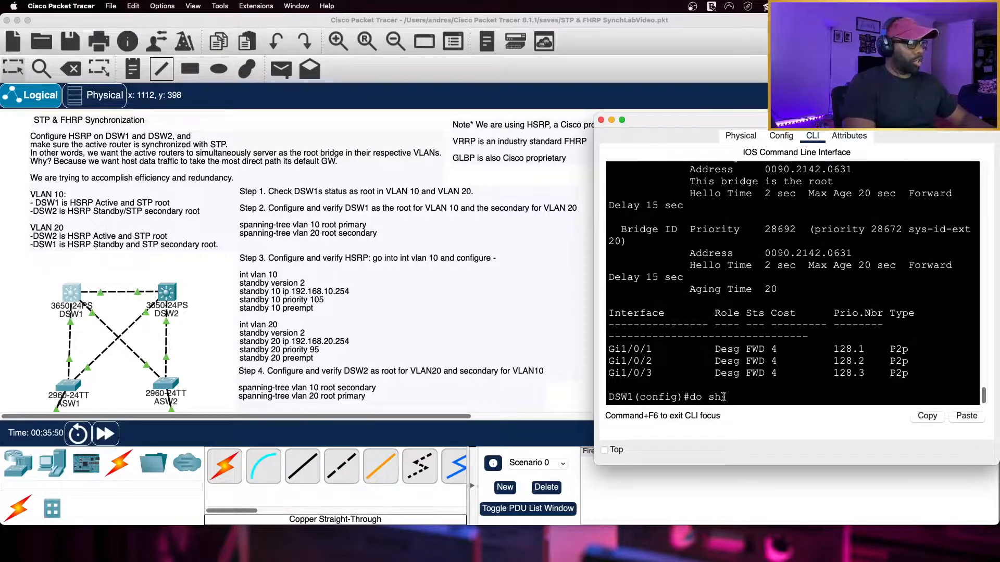
text( spanning-tree mode)
key(Return)
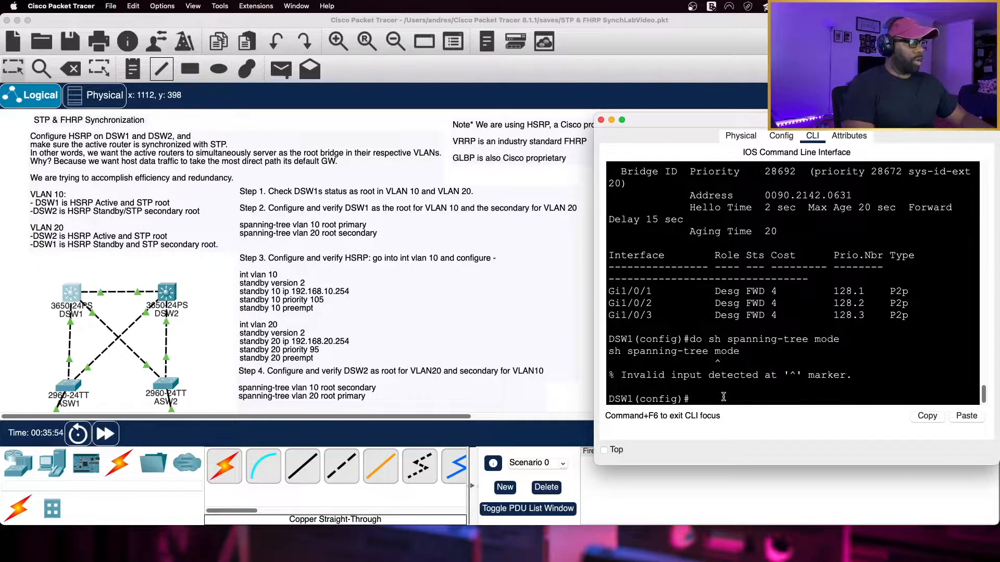
Step: Run do sh spanning-tree on DSW1 and page through the output for all VLANs
key(Up)
key(BackSpace)
key(BackSpace)
key(BackSpace)
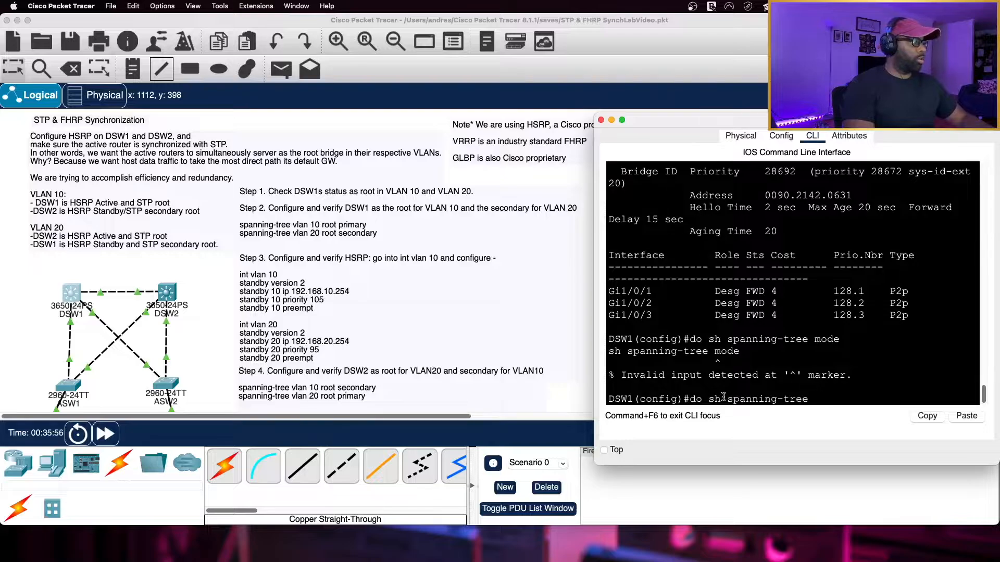
key(BackSpace)
key(BackSpace)
key(Return)
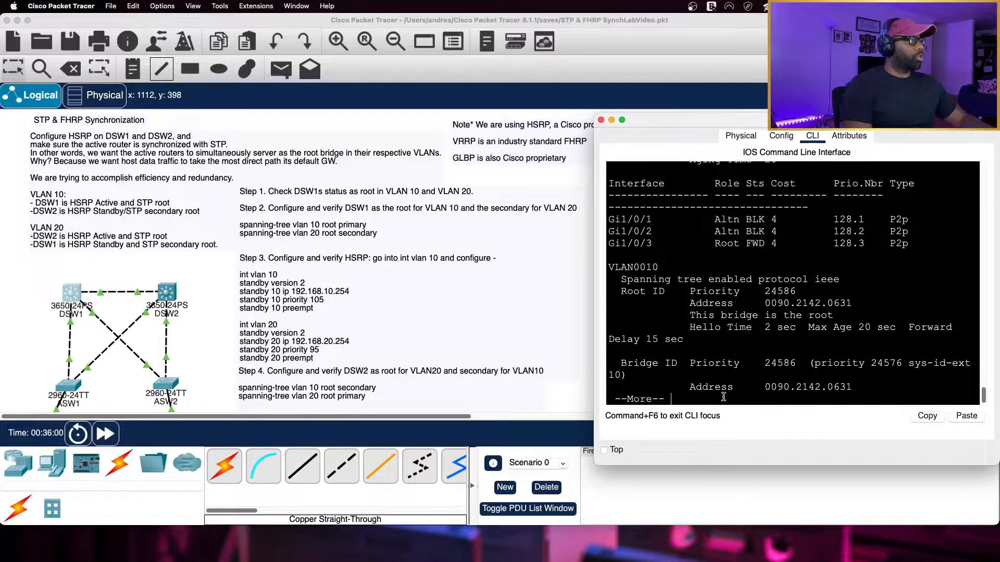
key(space)
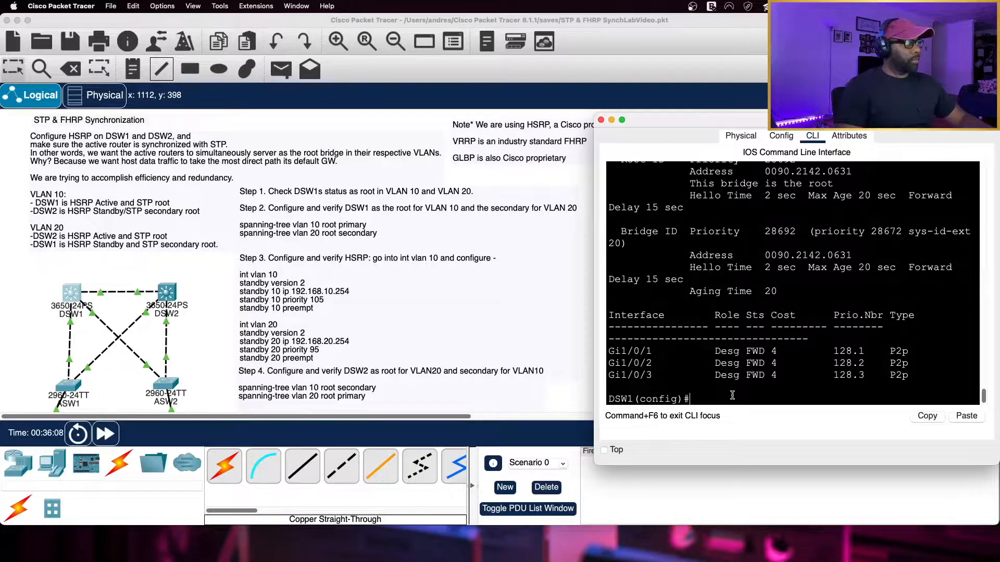
Step: Try to list the sh spanning-tree options from DSW1's global configuration mode
text(sh span)
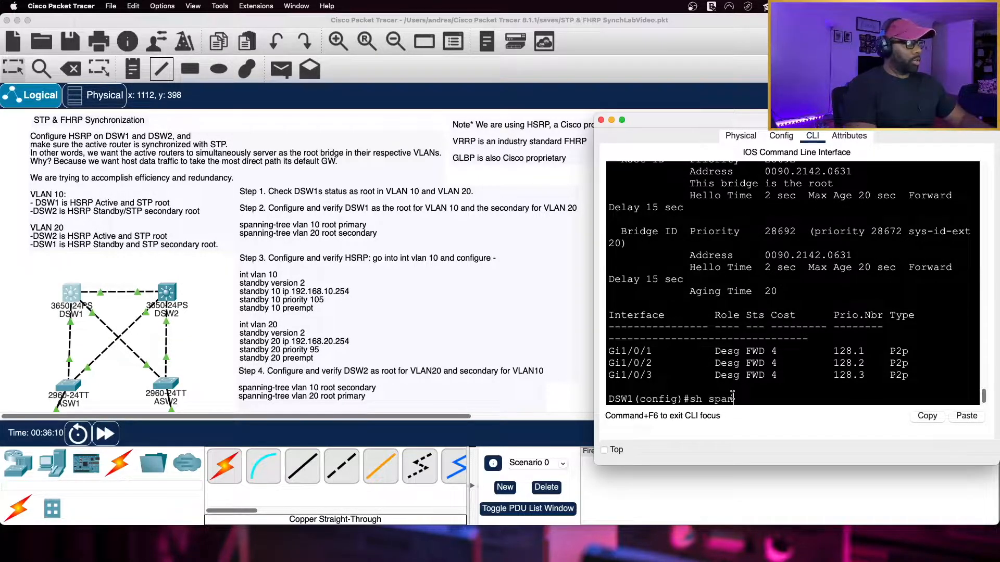
text(niog )
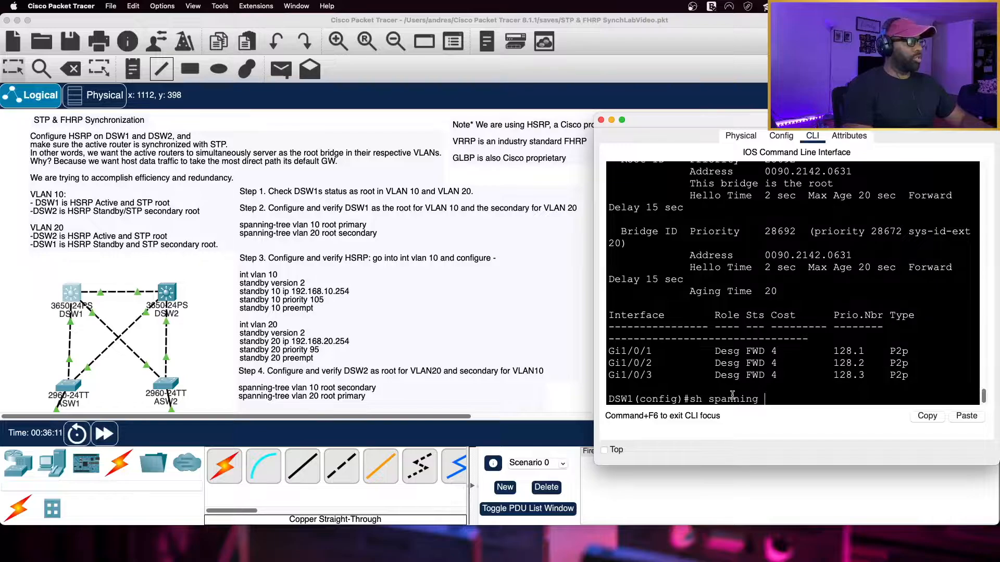
text(?)
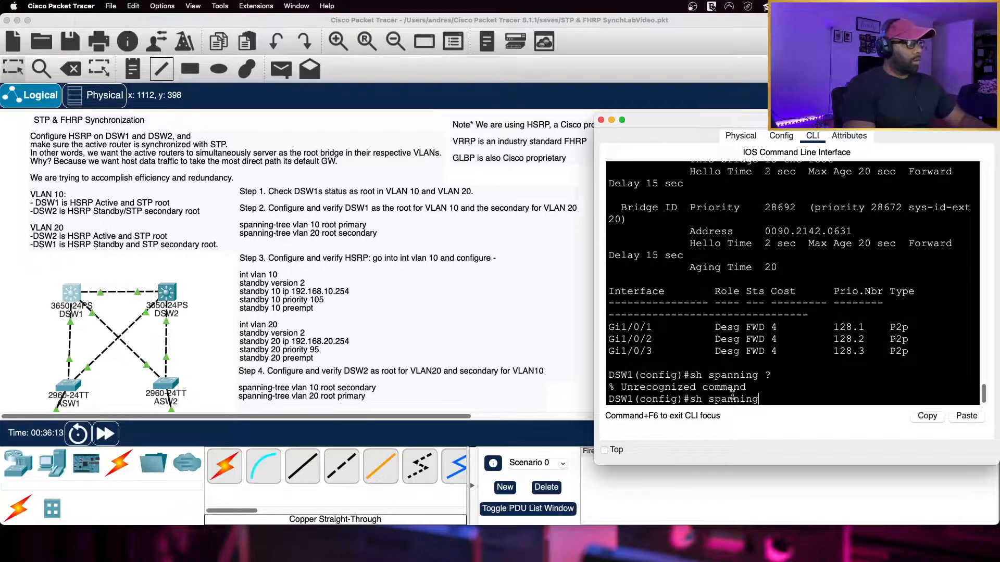
text(-tree )
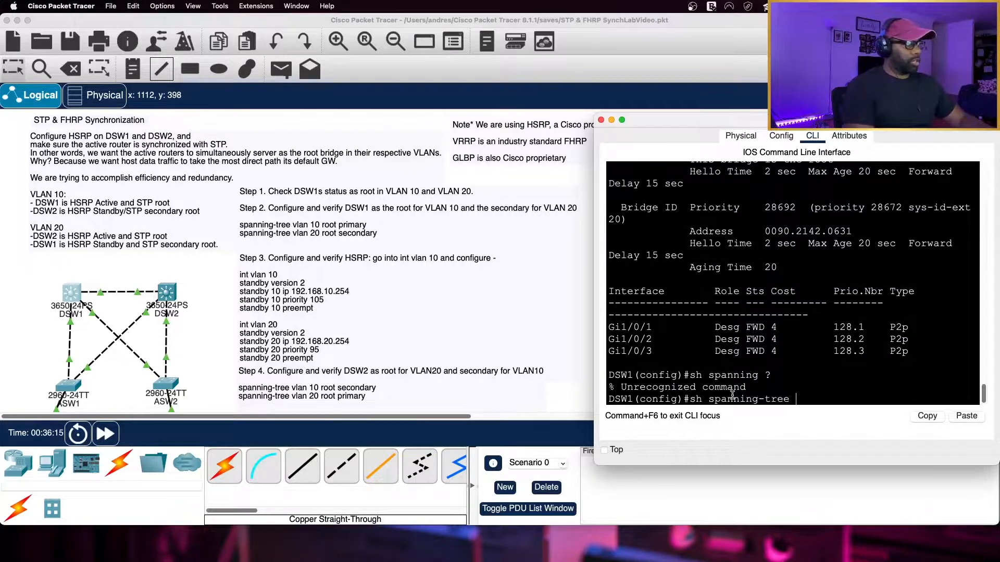
text(?)
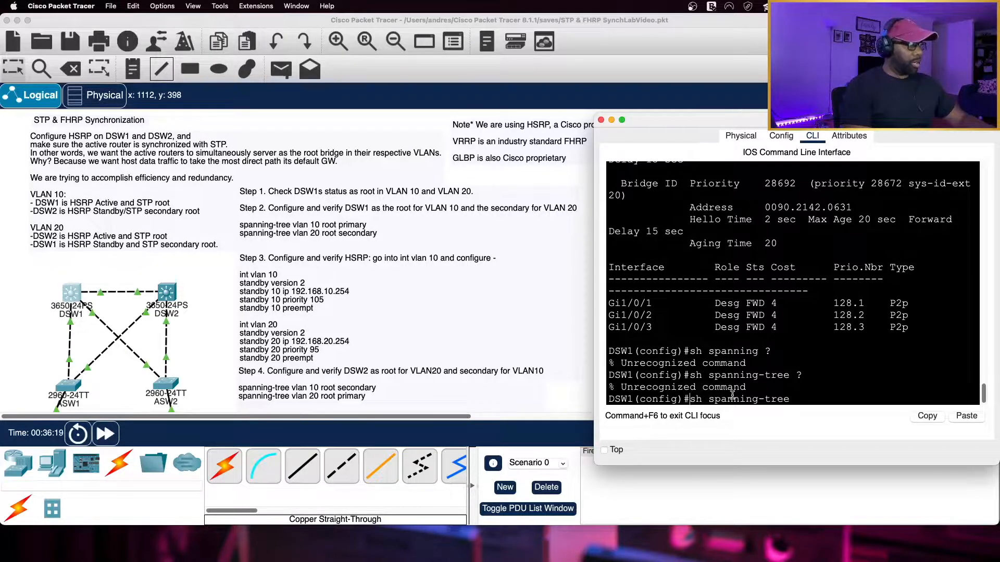
Step: Prefix the command with do and request help for do sh spanning-tree on DSW1
key(ctrl+a)
text(do sh)
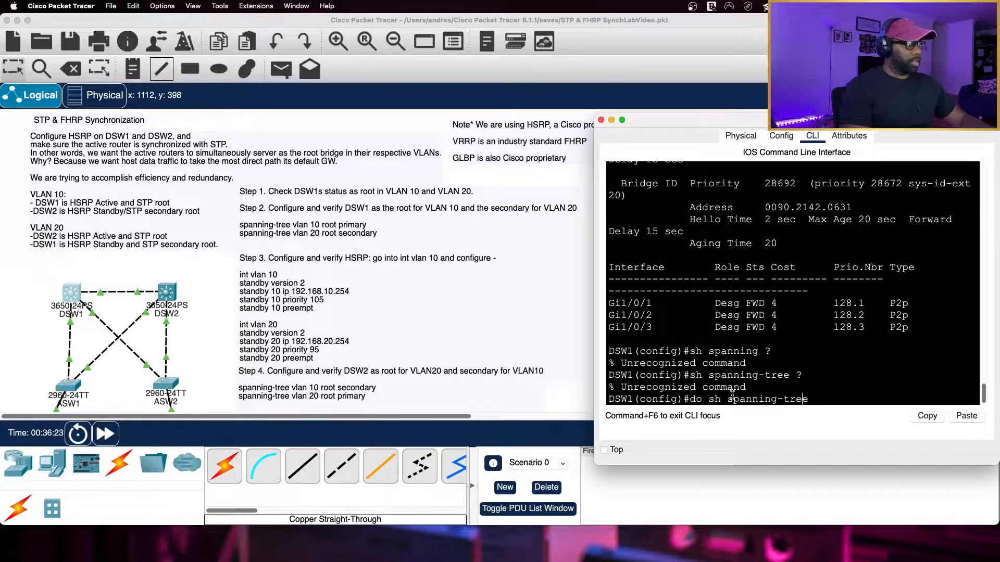
key(BackSpace)
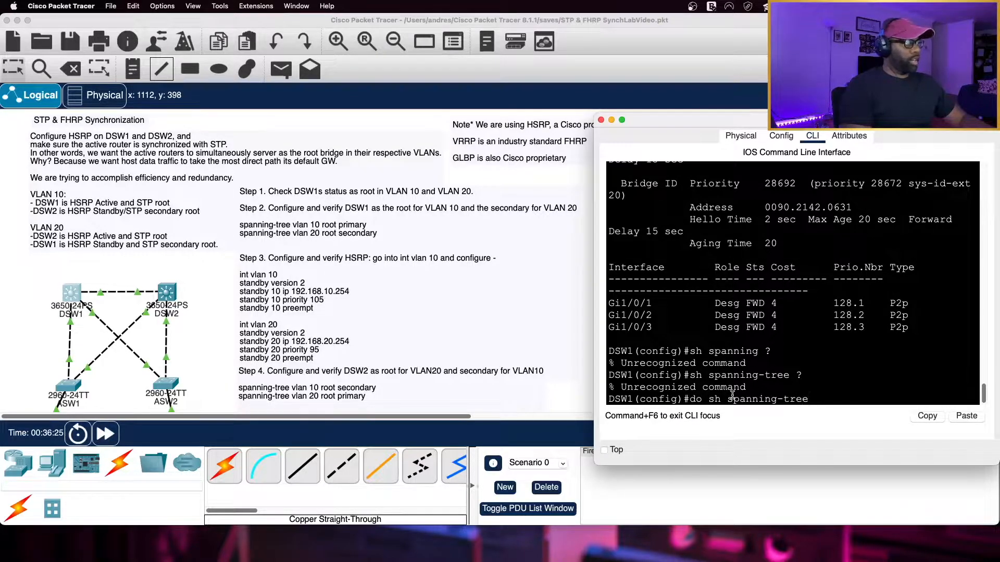
text(?)
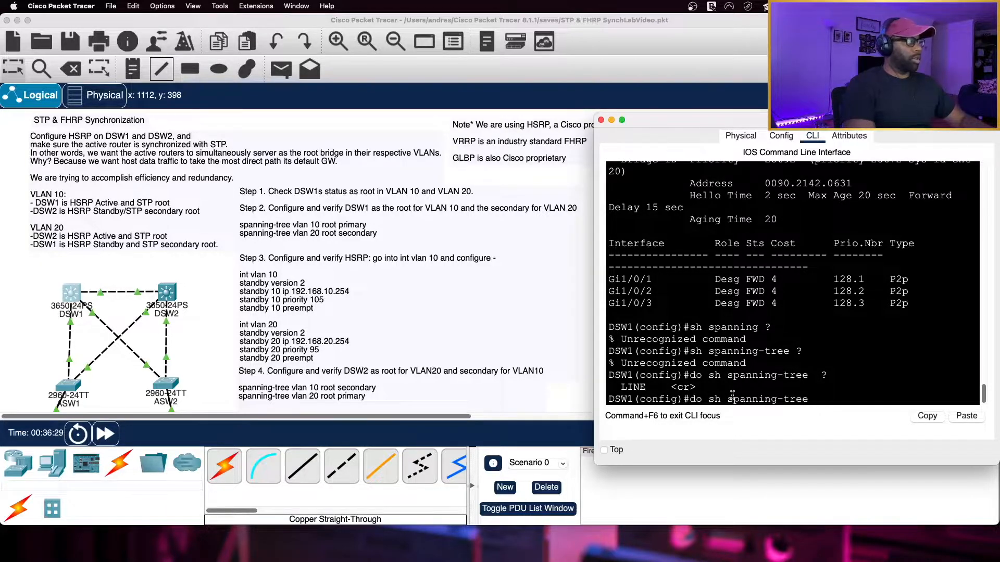
Step: Clear the pending command, run do sh run on DSW1 and page to the spanning-tree section
key(BackSpace)
key(BackSpace)
key(BackSpace)
key(BackSpace)
key(BackSpace)
key(BackSpace)
key(BackSpace)
key(BackSpace)
key(BackSpace)
key(BackSpace)
key(BackSpace)
key(BackSpace)
key(BackSpace)
key(BackSpace)
key(BackSpace)
key(BackSpace)
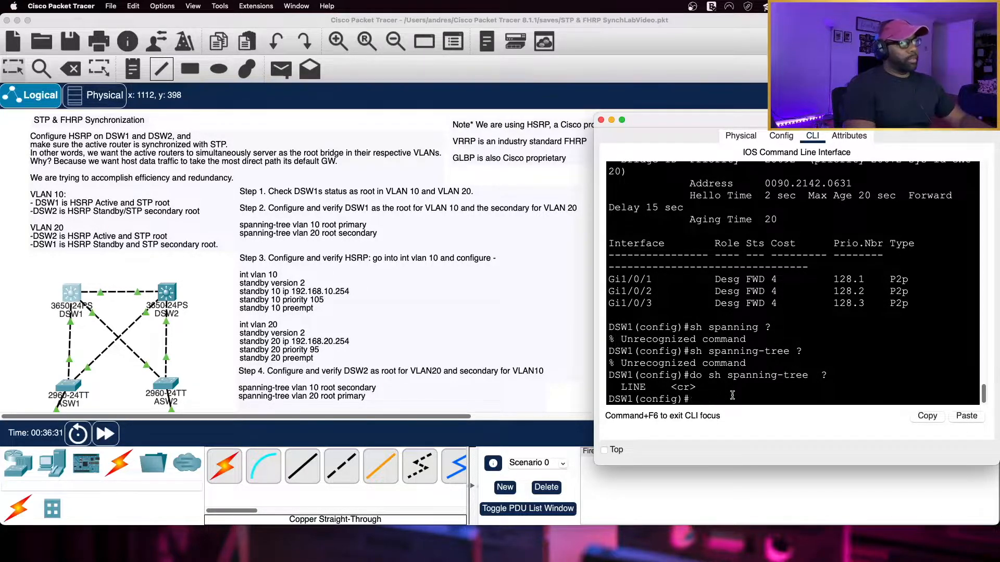
text(sh run)
key(Return)
key(space)
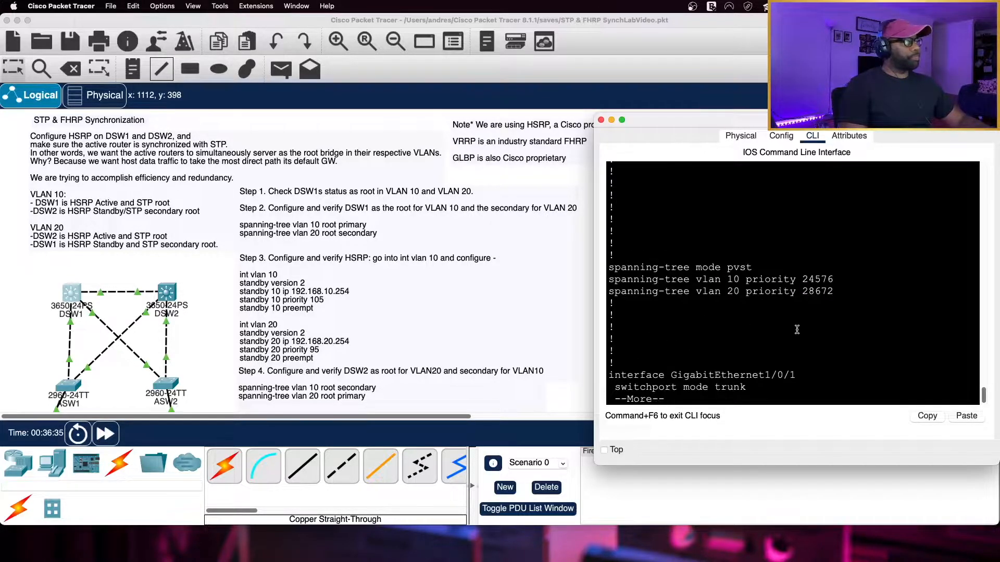
key(space)
Step: Find the spanning-tree mode line in DSW1's running configuration and check which mode is set
scroll(802, 330, up, 10)
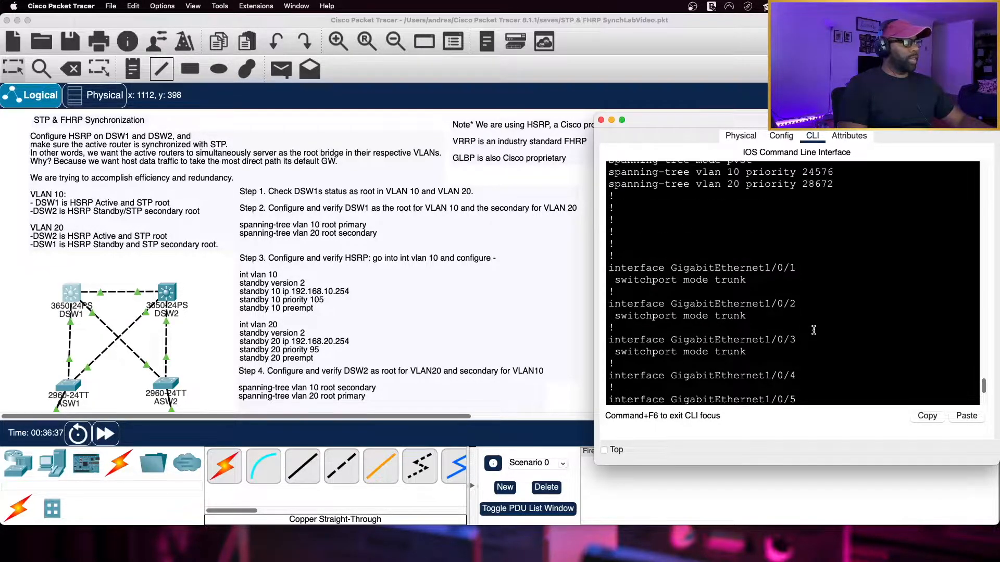
drag(608, 254, 757, 254)
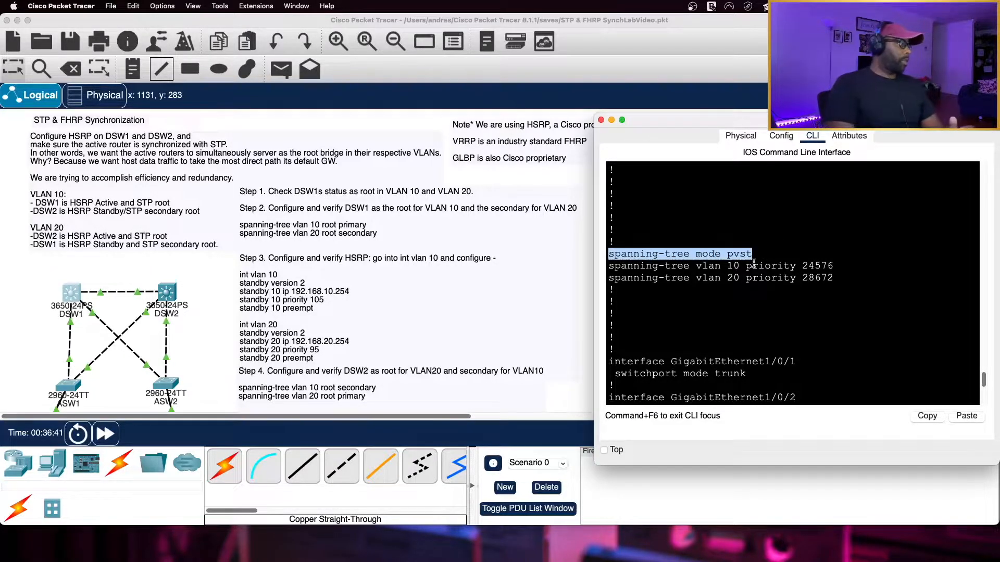
click(740, 254)
drag(727, 254, 757, 255)
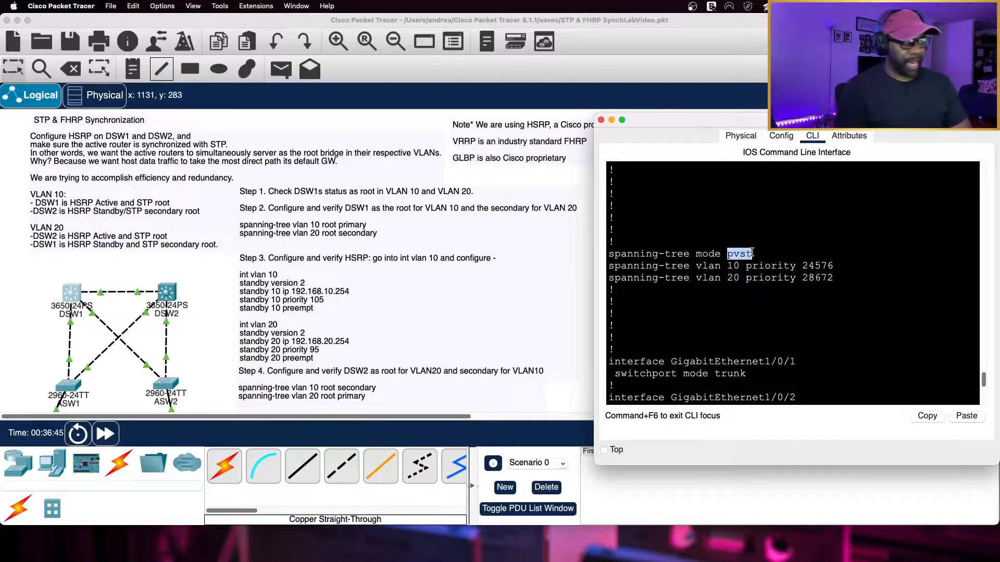
Step: Page through the rest of DSW1's running configuration to get back to the configuration prompt
scroll(853, 333, down, 5)
scroll(853, 333, down, 3)
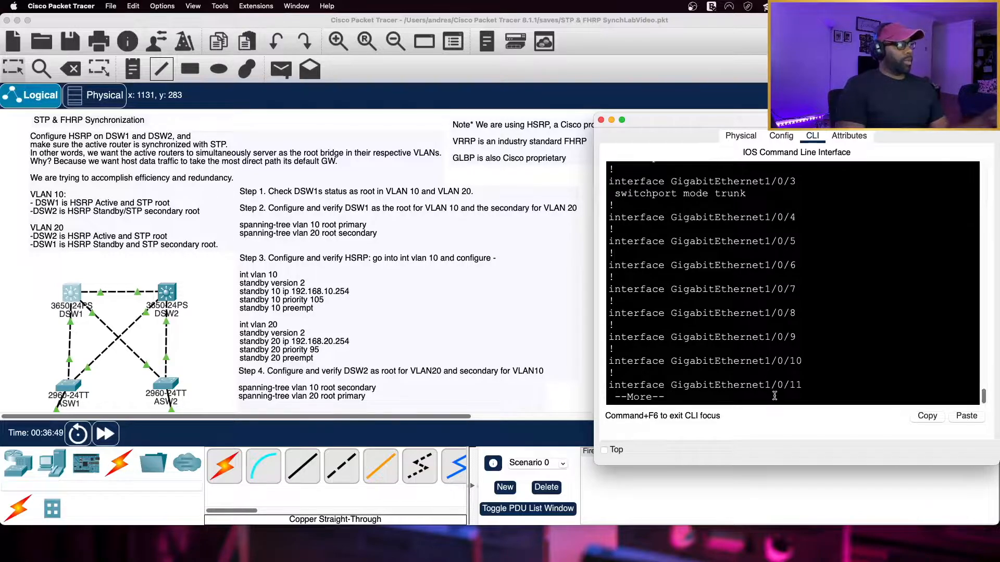
key(space)
key(space)
key(space)
key(space)
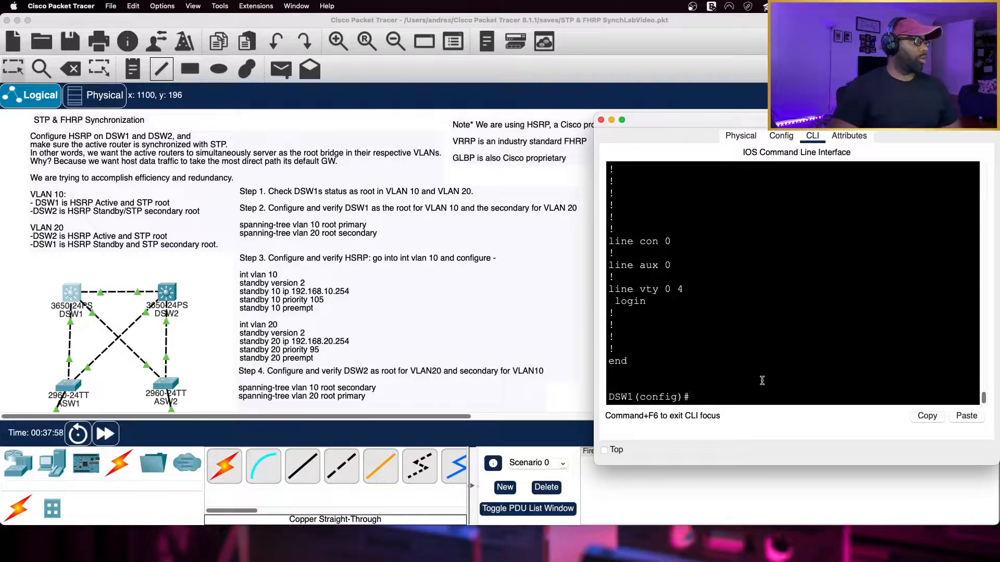
Step: Display DSW1's spanning-tree details for VLAN 10 and check whether the switch is the root bridge
text(do sh spanning-tree vlan 20)
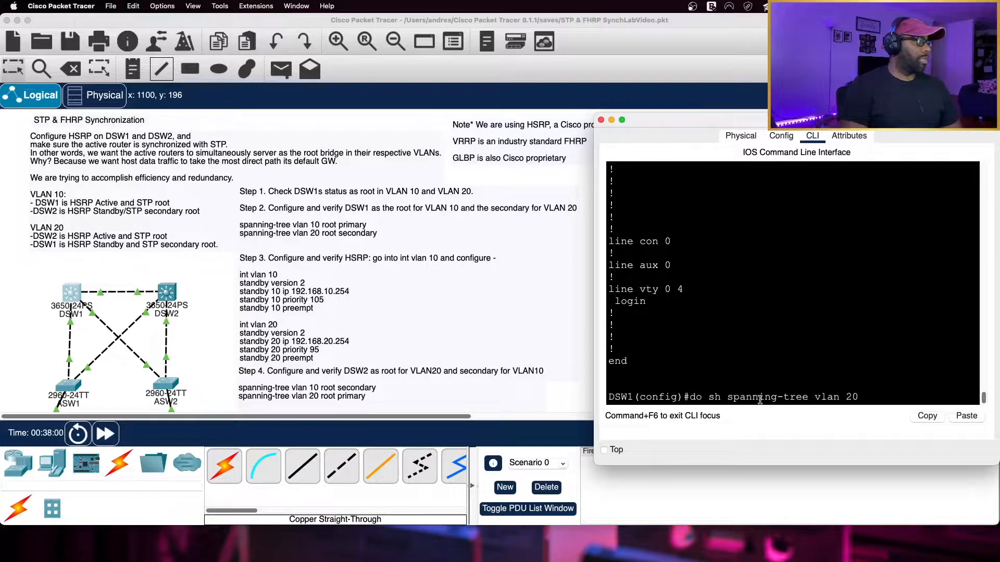
key(Return)
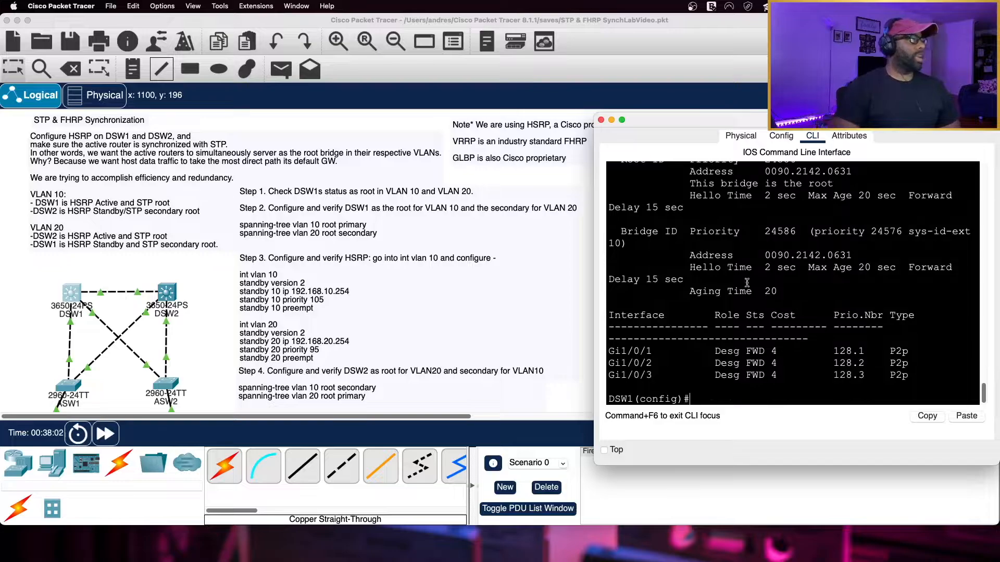
scroll(754, 303, up, 2)
scroll(754, 302, down, 2)
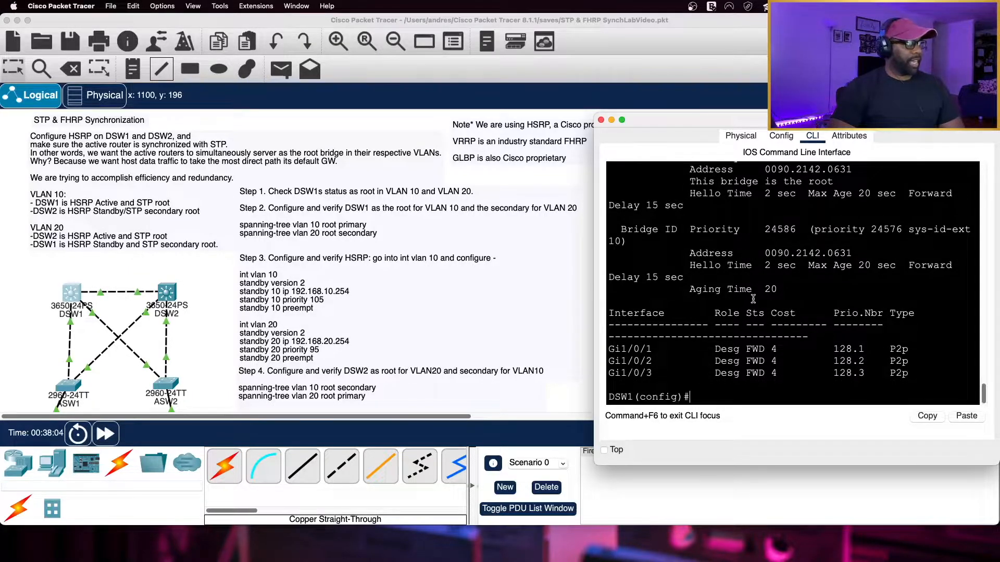
drag(691, 180, 834, 183)
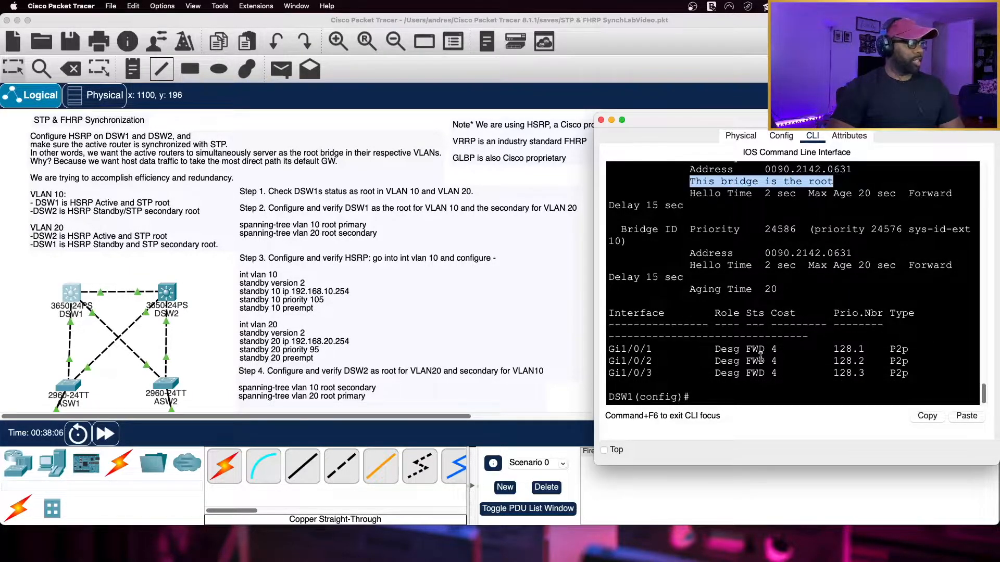
Step: Run do sh spanning-tree vlan 20 on DSW1 and examine the root priority and port roles
click(747, 398)
key(Up)
key(Up)
key(Up)
key(Up)
key(Up)
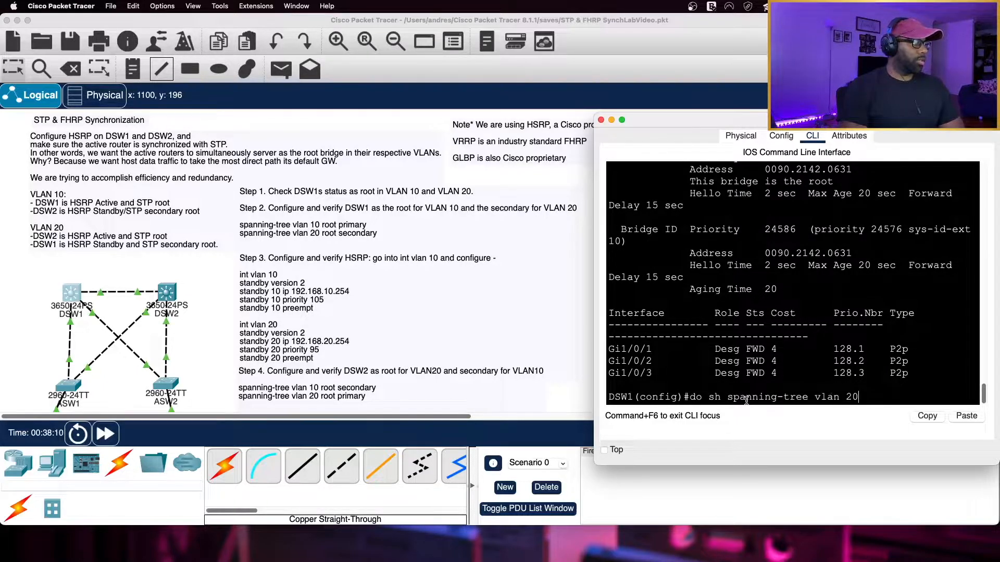
key(Return)
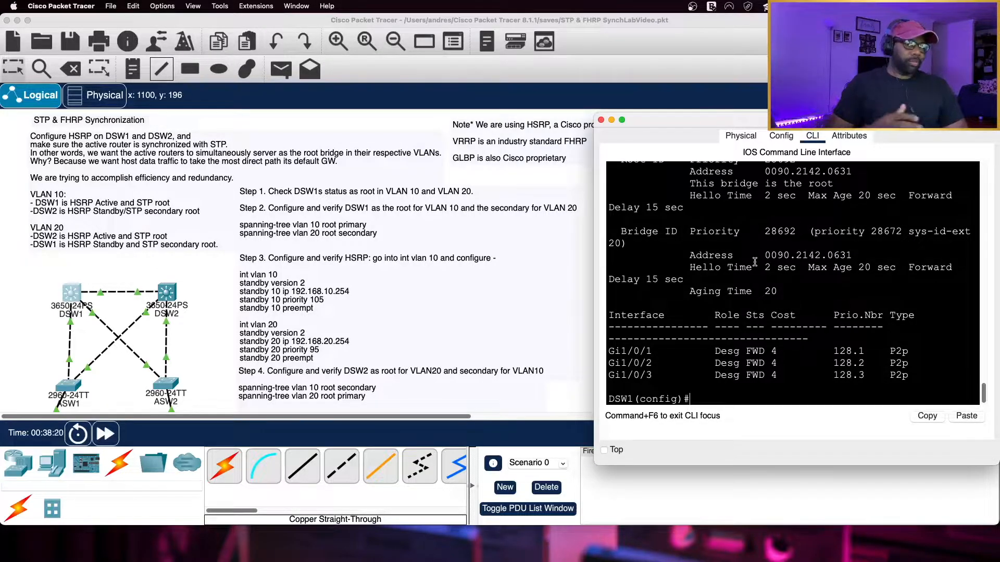
scroll(766, 255, up, 3)
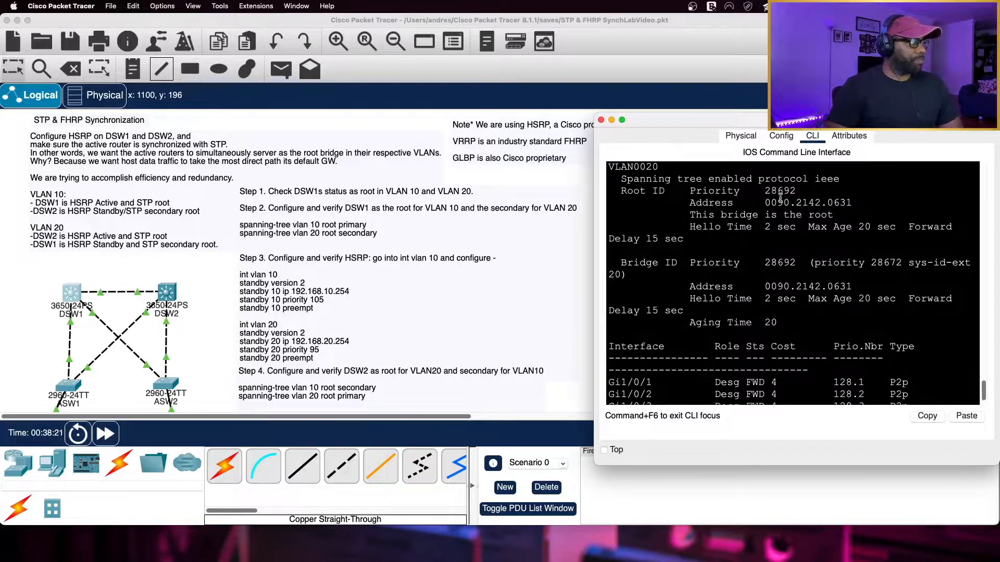
drag(765, 192, 796, 192)
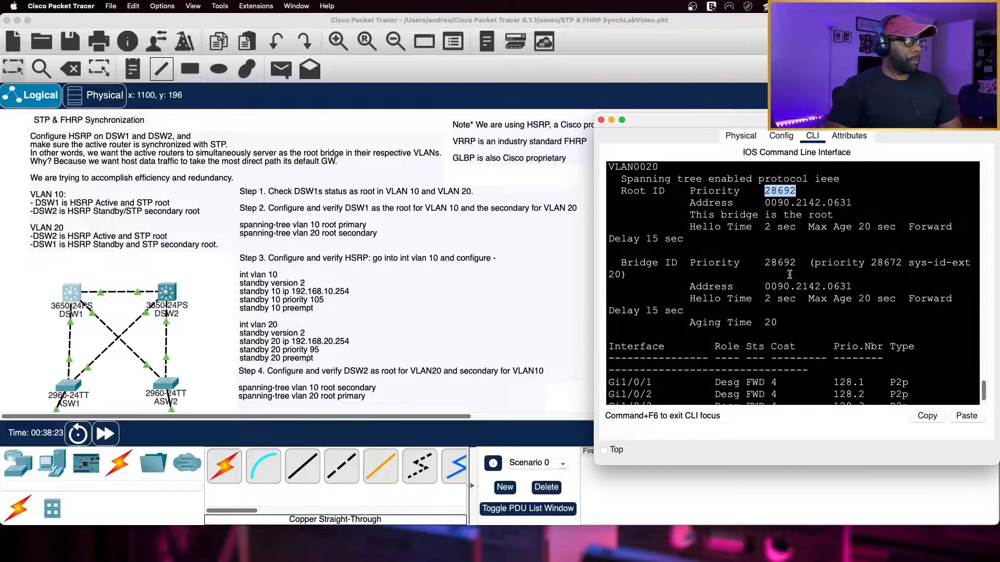
scroll(775, 356, down, 3)
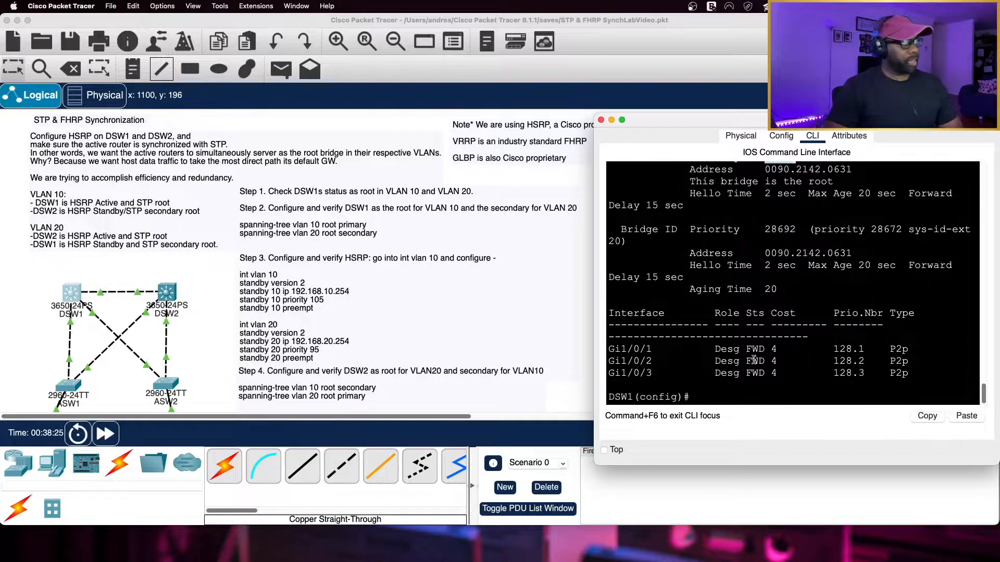
Step: Enter interface configuration mode for VLAN 10 on DSW1 with int vlan 10
click(718, 392)
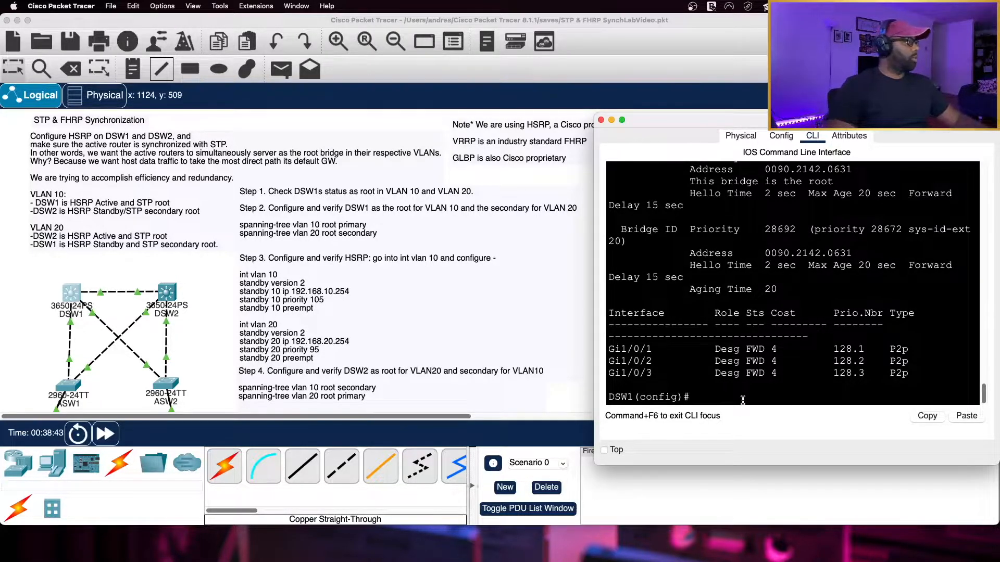
text(int vlan 10)
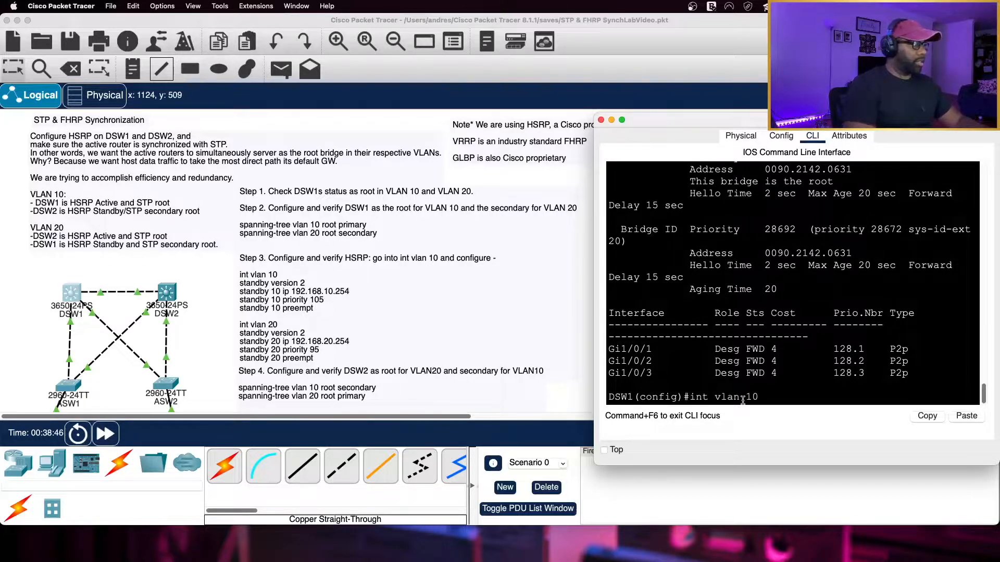
key(Return)
Step: List the available standby options for DSW1's VLAN 10 interface with standby ?
text(standby)
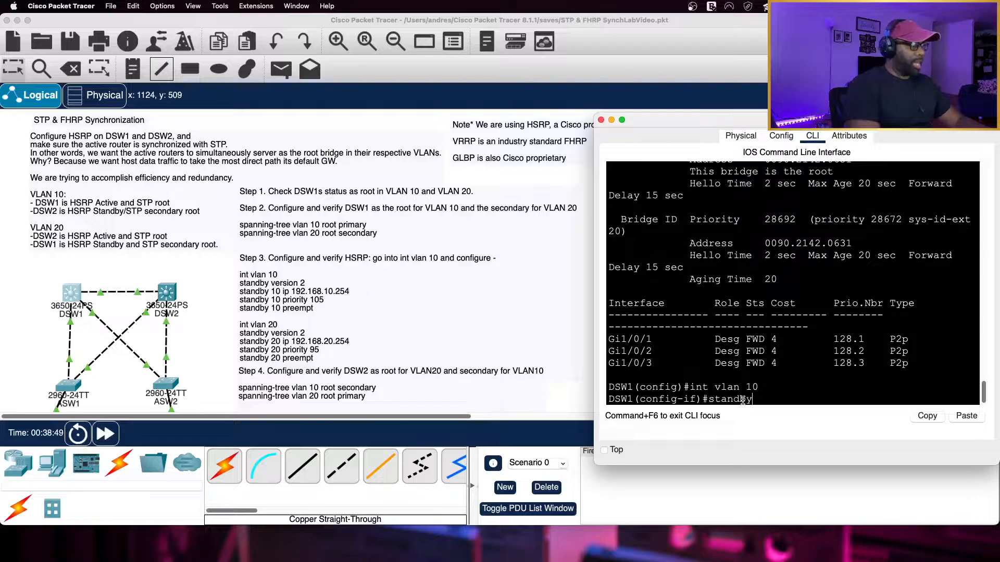
text( version)
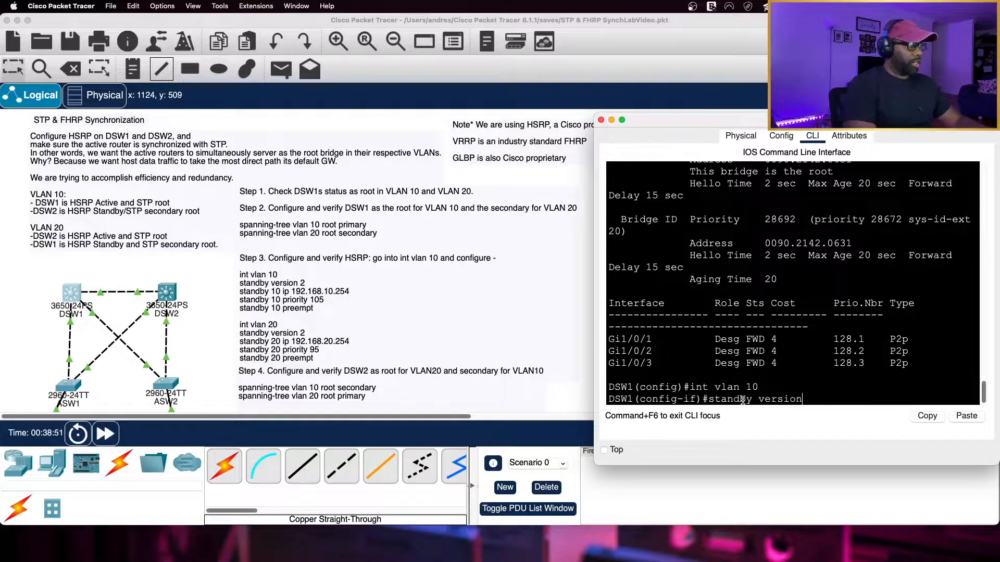
key(BackSpace)
key(BackSpace)
key(BackSpace)
key(BackSpace)
key(BackSpace)
key(BackSpace)
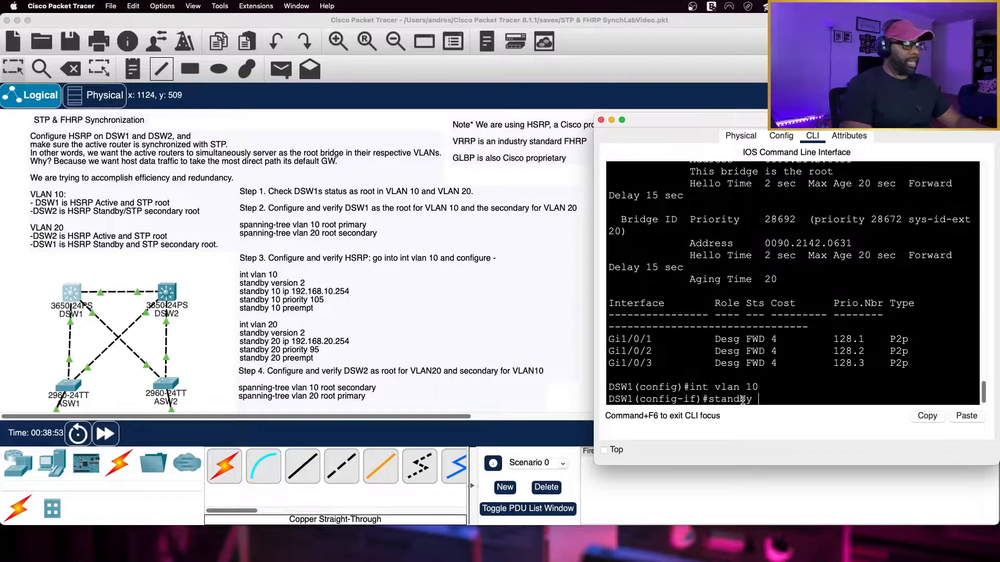
text(?)
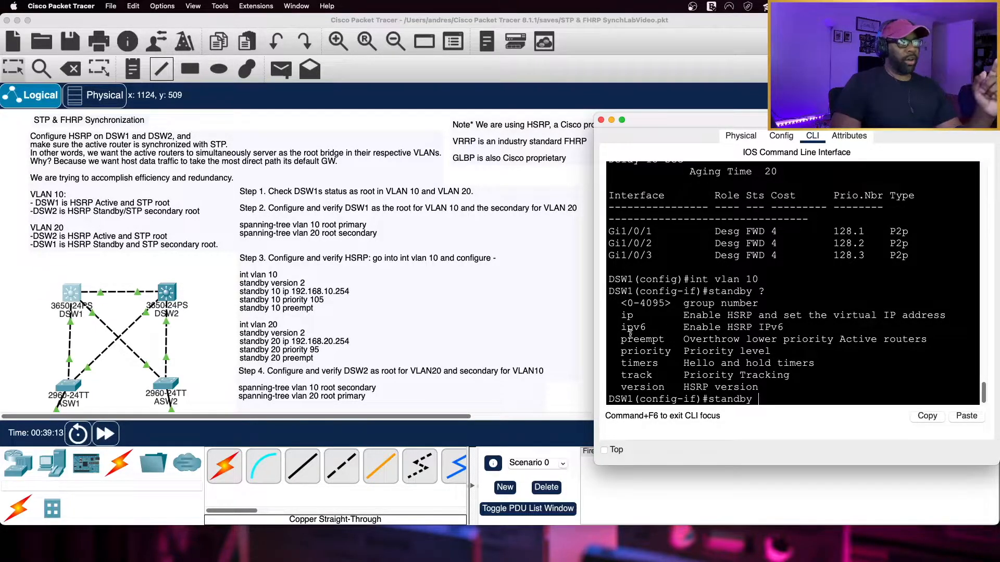
Step: Review the preempt and priority descriptions in the standby help, ending at the pending standby command
drag(618, 336, 663, 337)
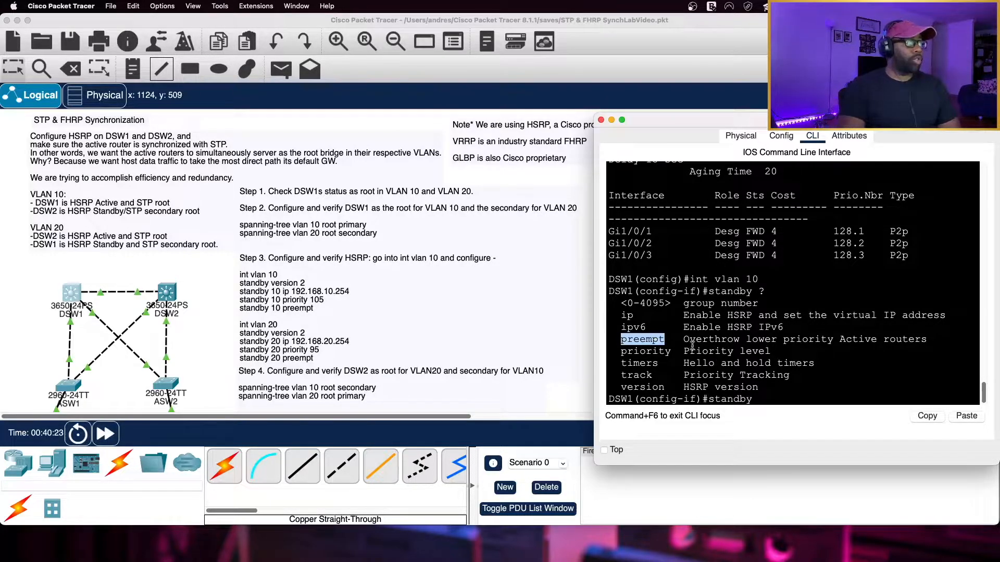
drag(689, 339, 928, 344)
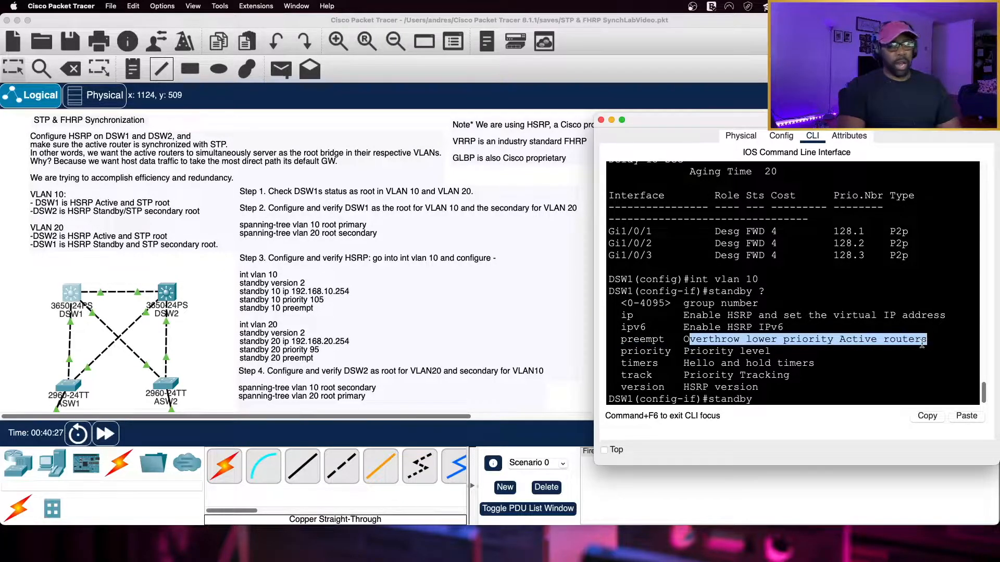
click(722, 342)
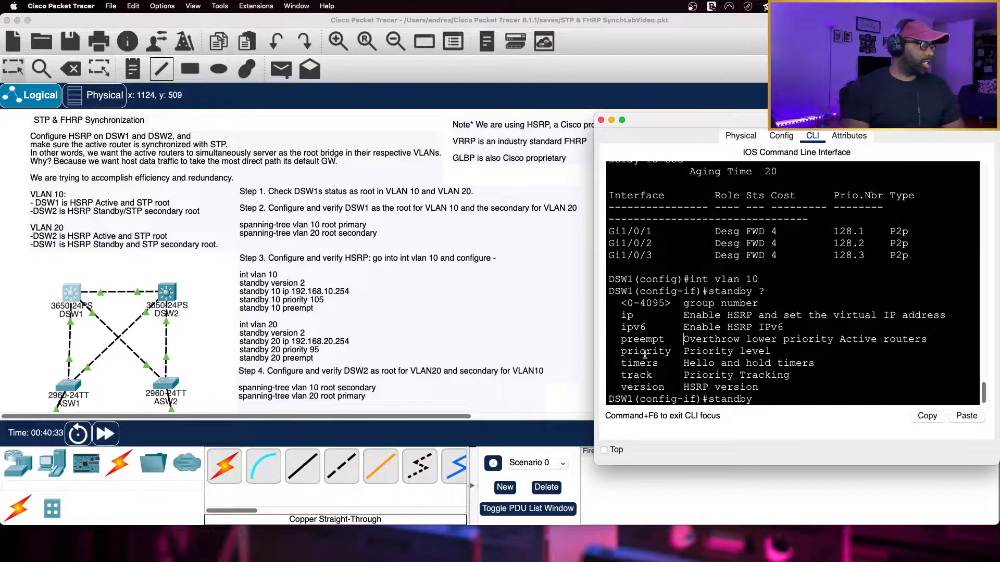
drag(620, 352, 770, 353)
click(681, 370)
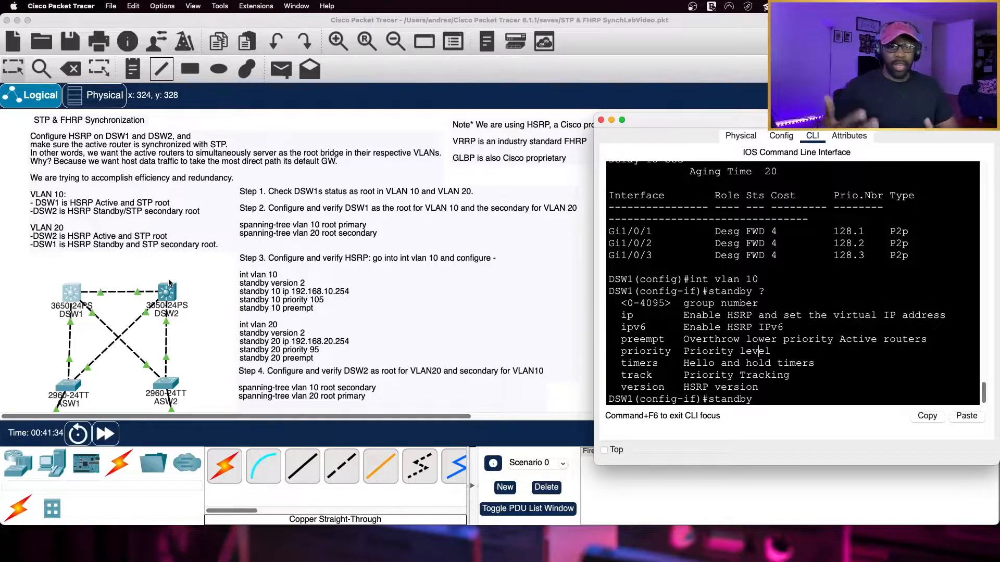
scroll(780, 385, down, 1)
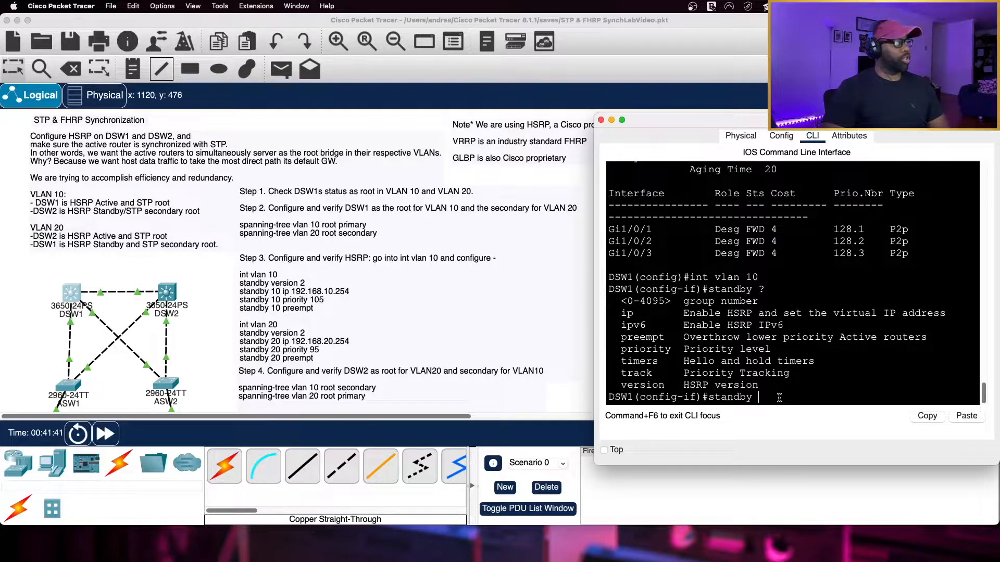
Step: Set HSRP to version 2 on DSW1's VLAN 10 interface with standby version 2
text(versio)
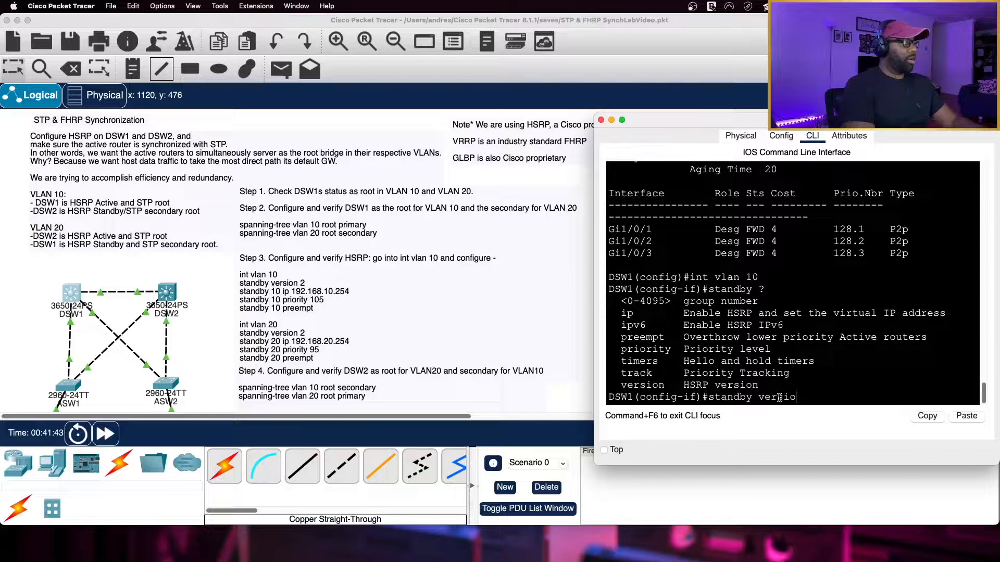
text(n 2)
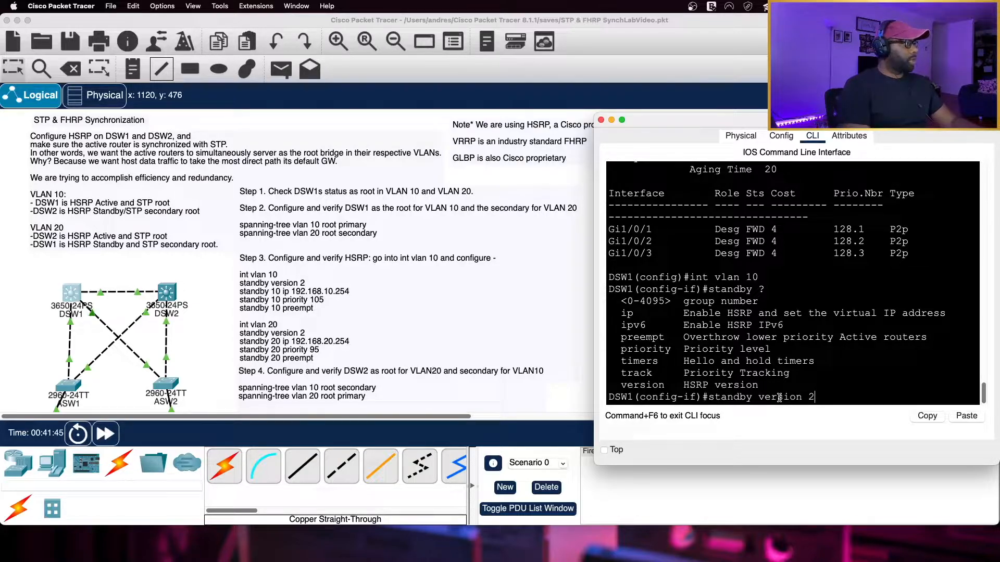
key(Return)
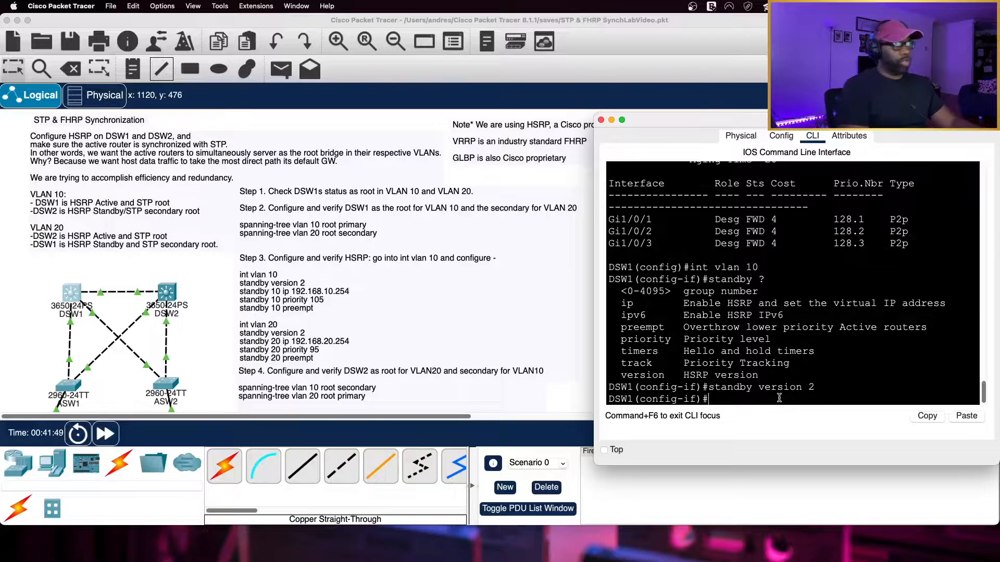
Step: Assign the virtual IP 192.168.10.254 to HSRP group 10 on DSW1 with standby 10 ip 192.168.10.254
text(stand)
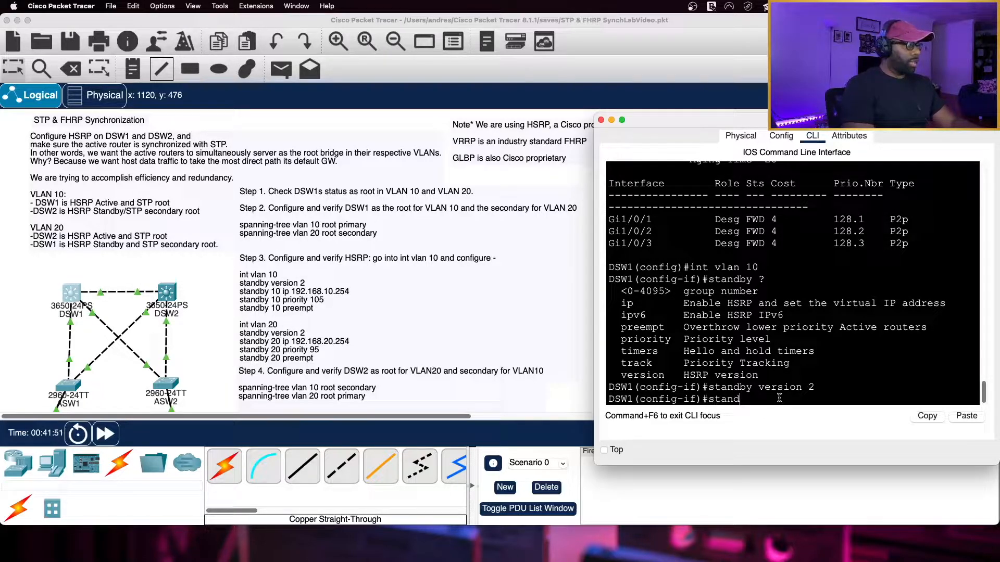
text(by 10)
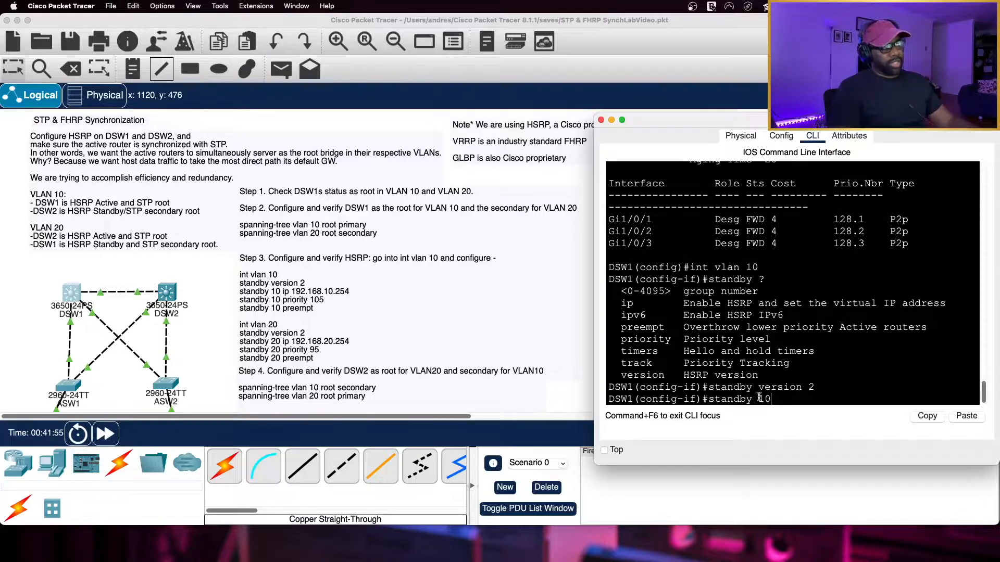
drag(758, 399, 772, 398)
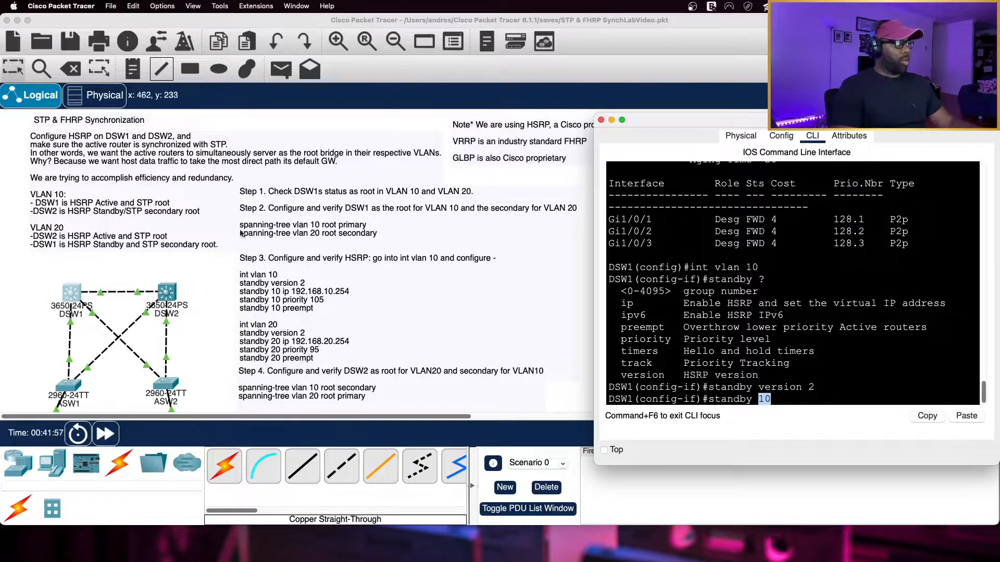
click(797, 400)
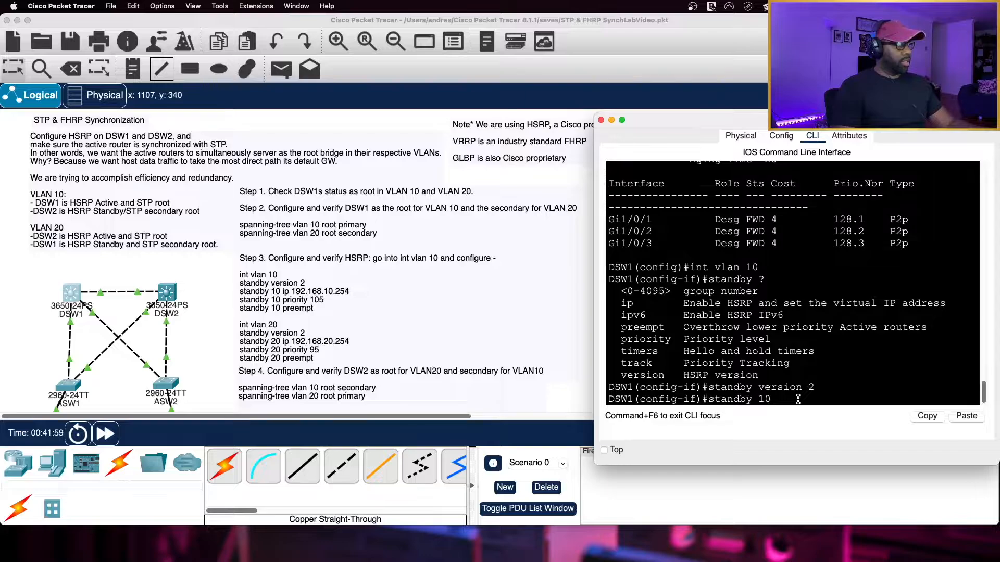
text(ip)
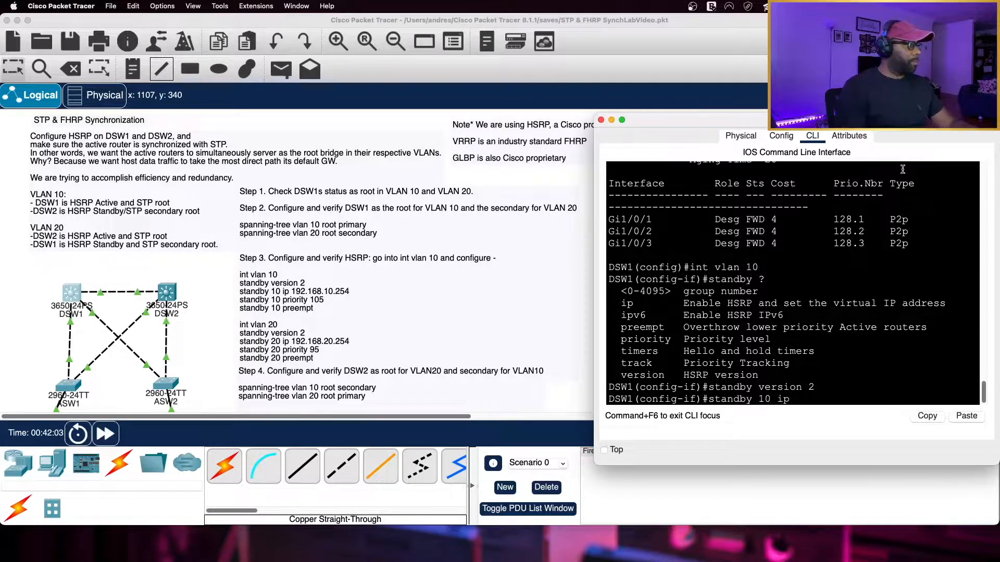
text( 192.168.)
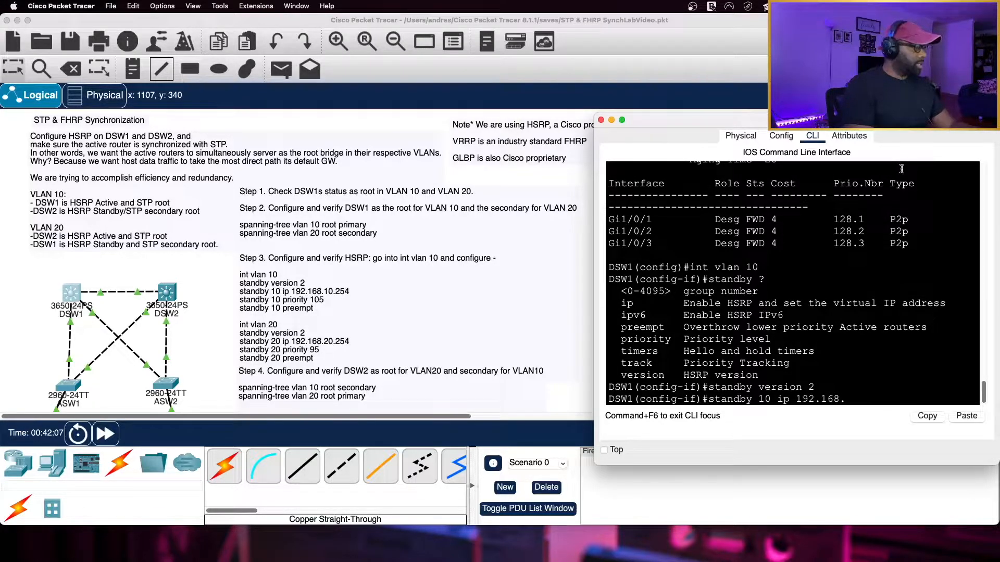
text(10.254)
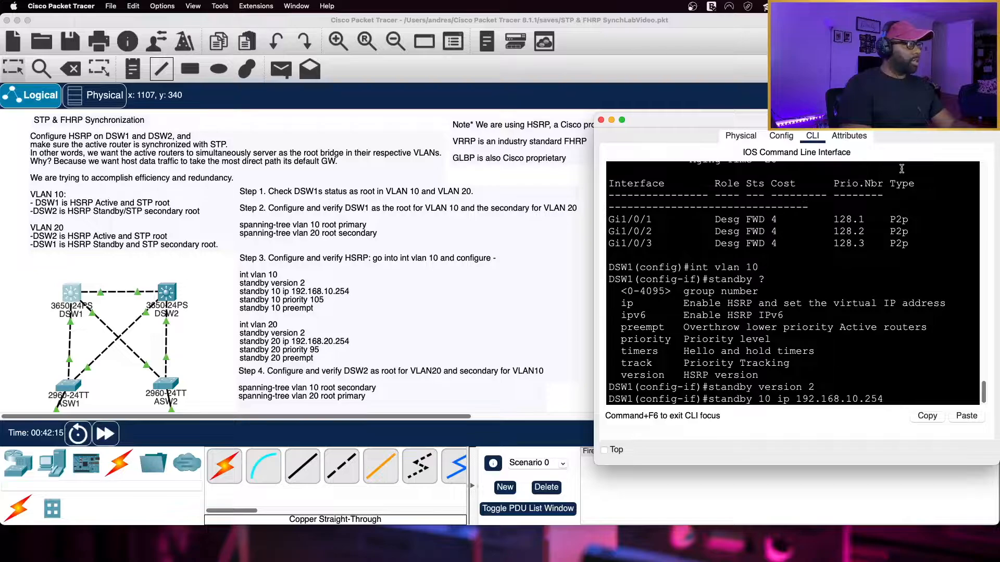
key(Return)
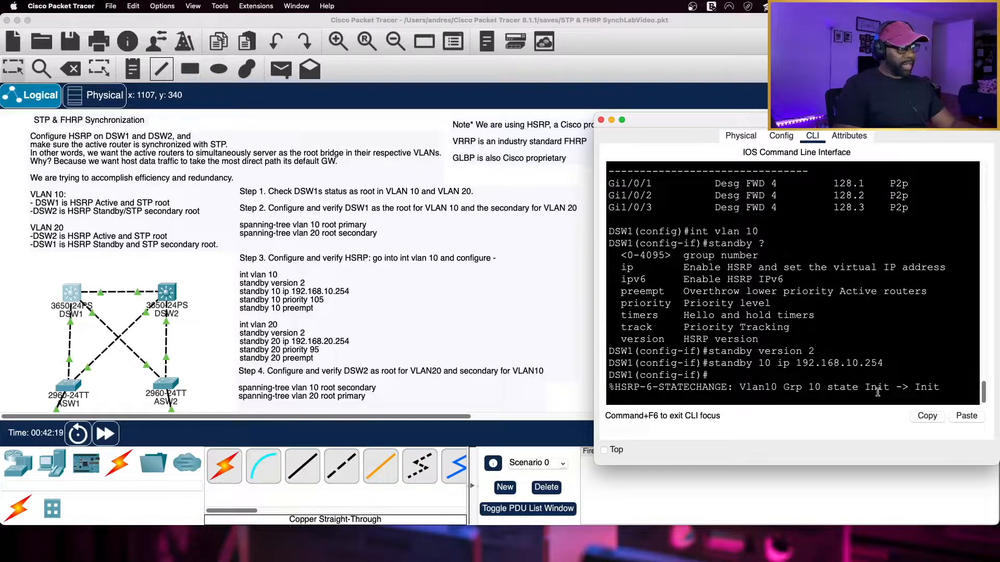
scroll(827, 400, down, 1)
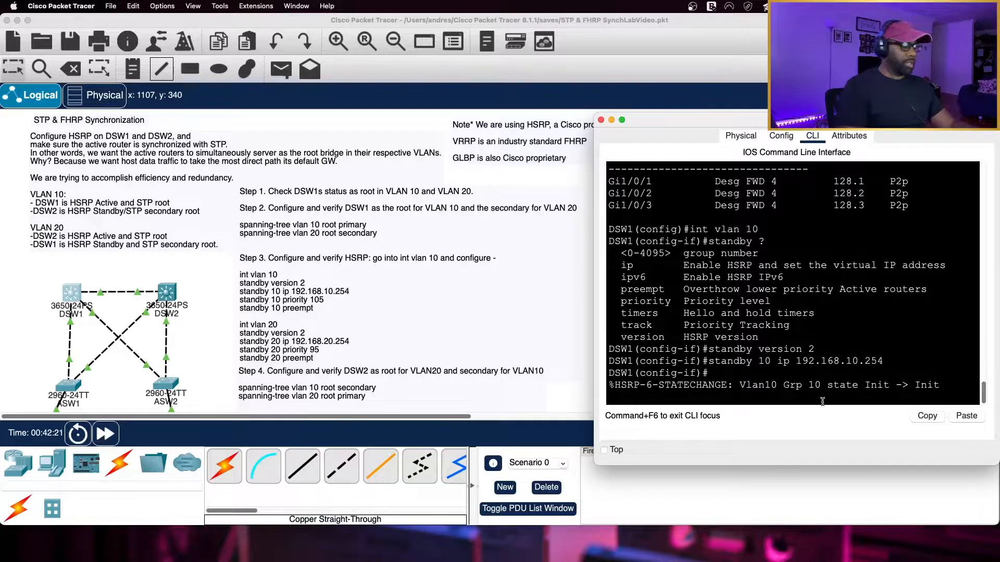
key(Return)
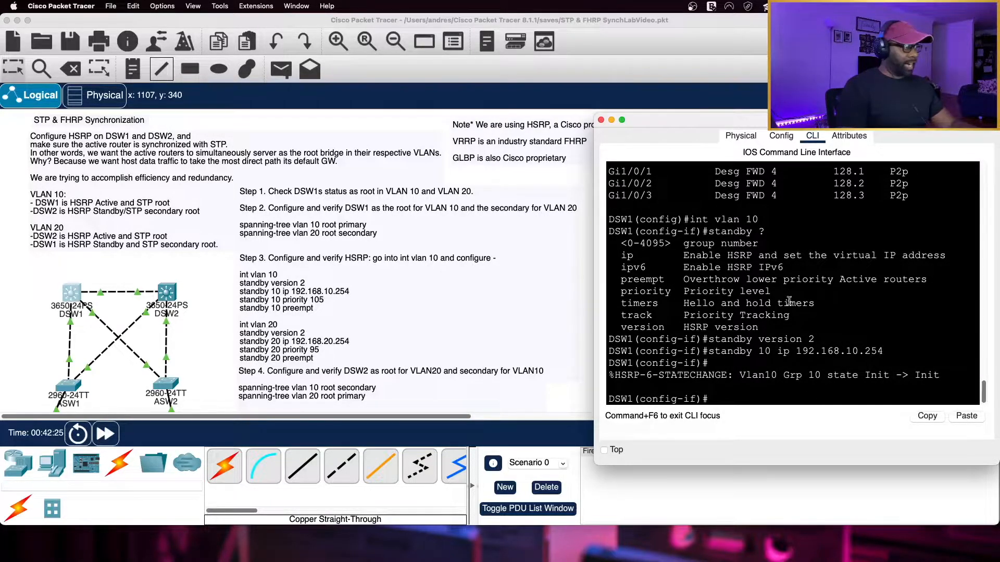
Step: Set the HSRP group 10 priority on DSW1 to 105 with standby 10 priority 105
drag(683, 255, 759, 256)
click(726, 398)
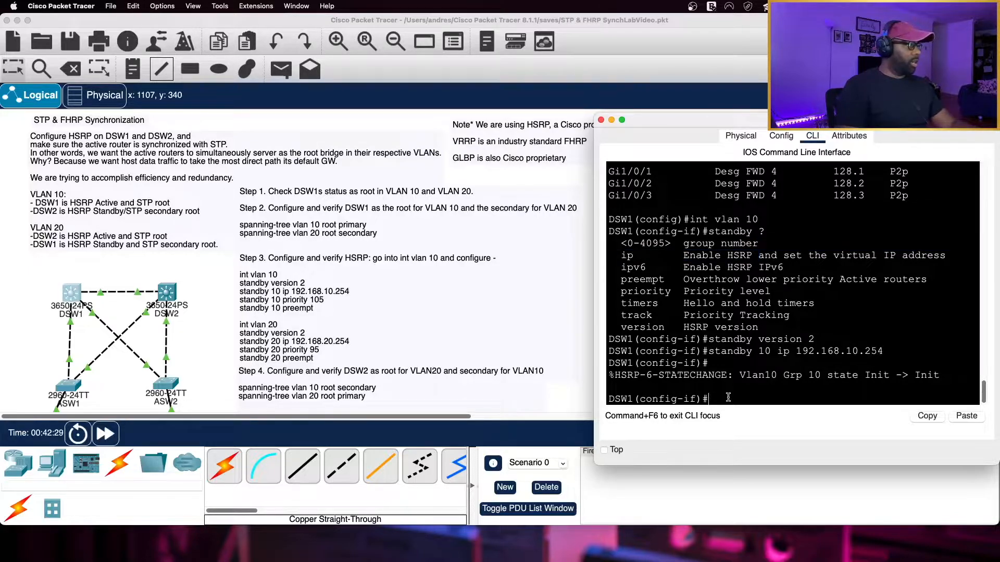
text(st)
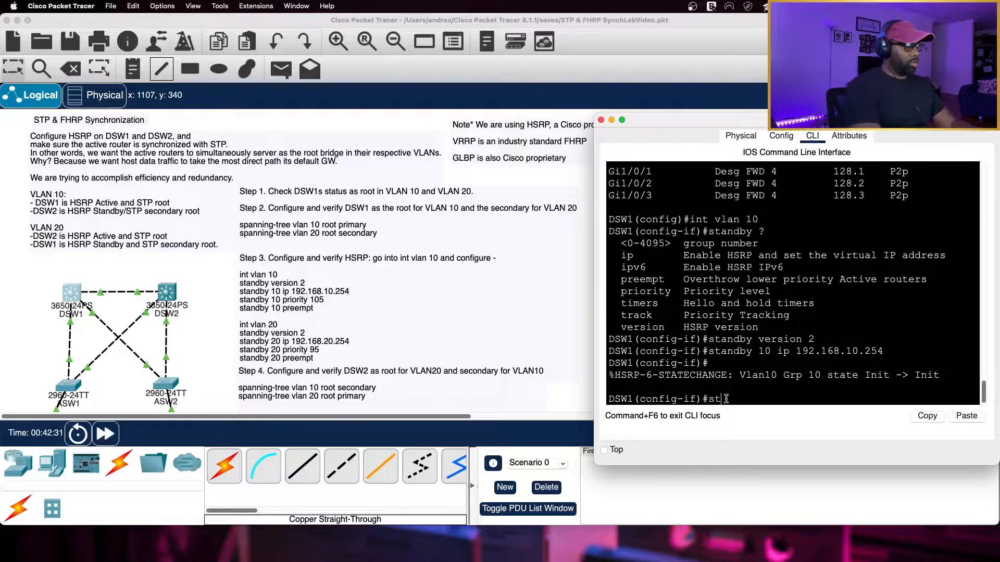
text(andby 10 priority)
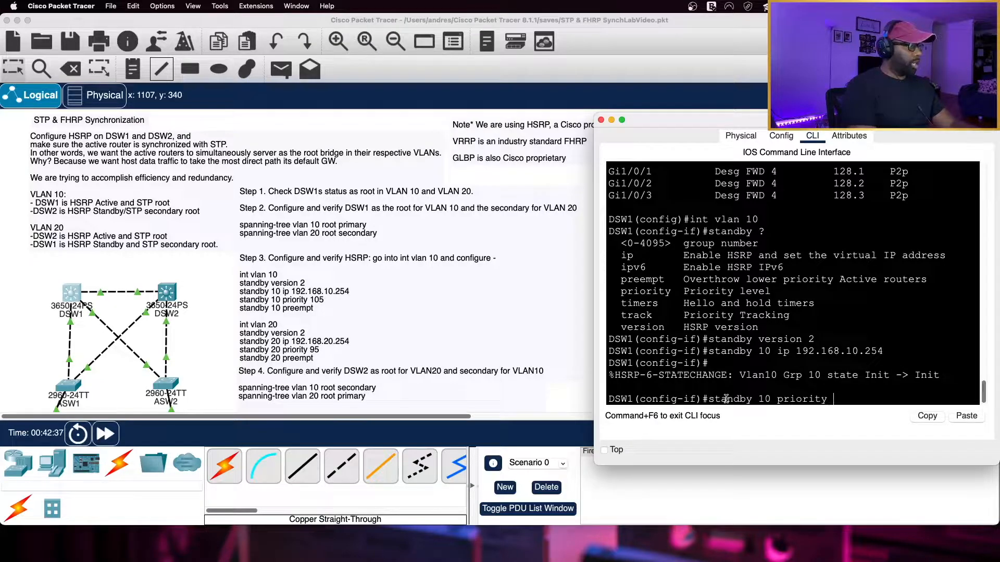
text( 105)
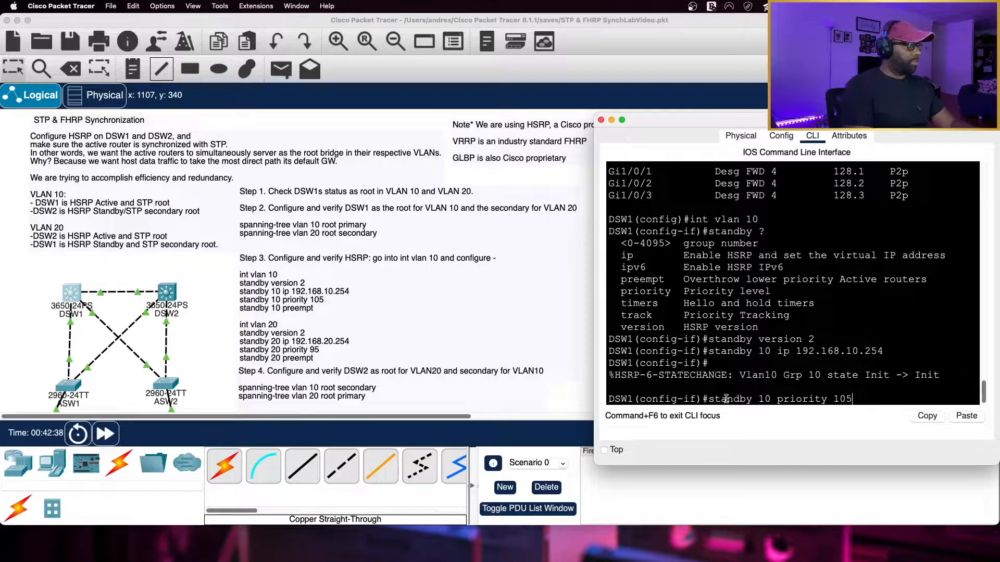
key(Return)
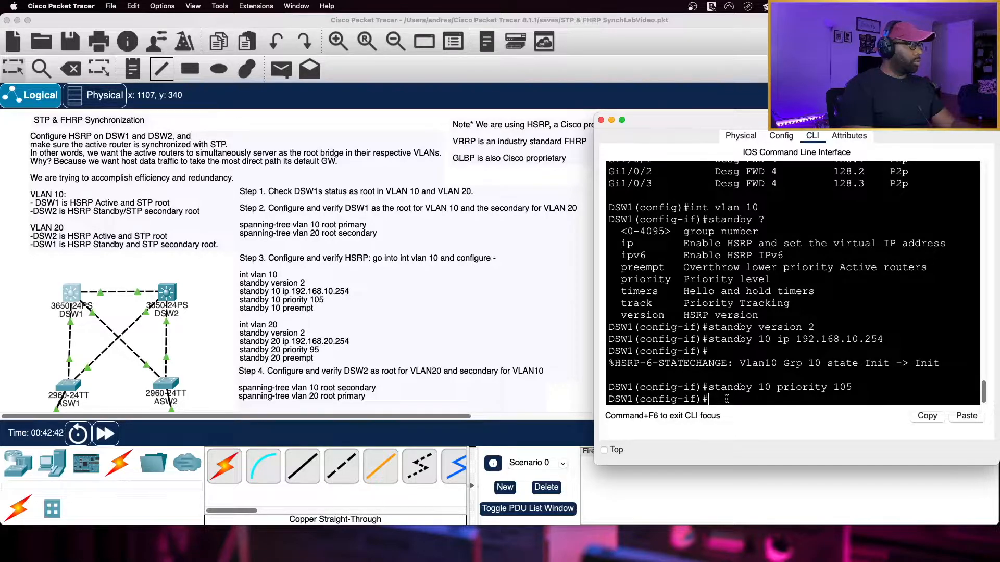
Step: Enable preemption for HSRP group 10 on DSW1 with standby 10 preempt, running the command a second time
text(sta)
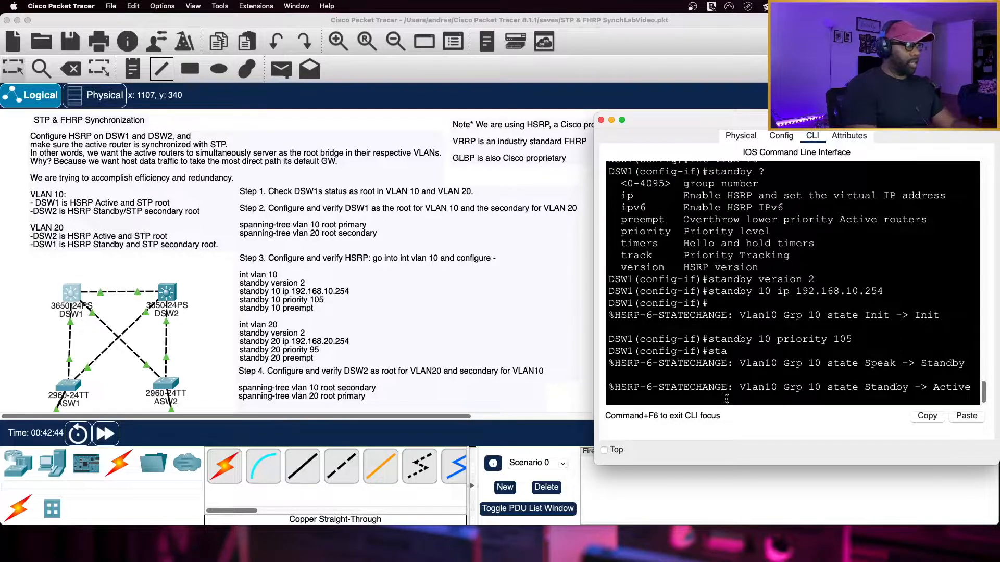
text(nb)
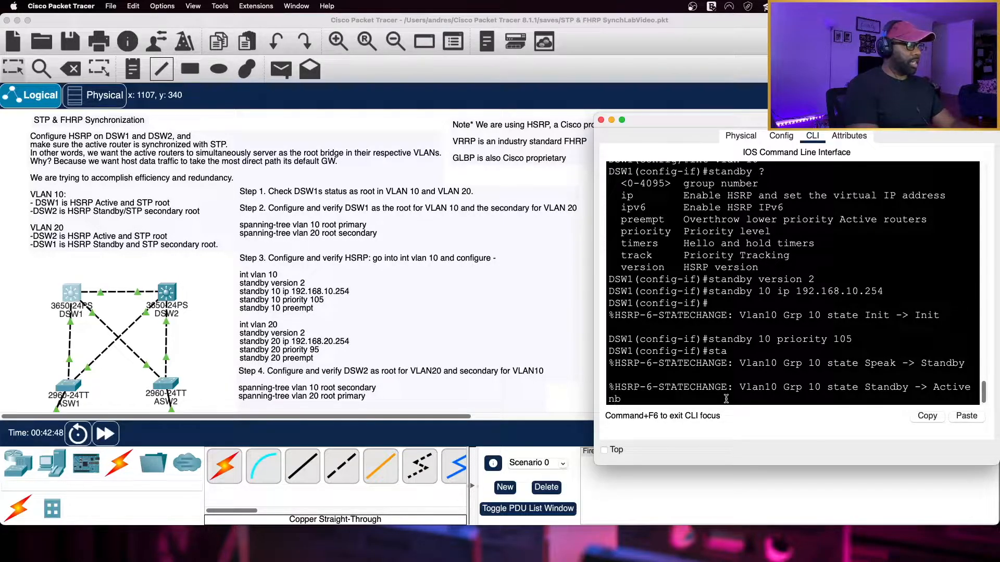
text(dy)
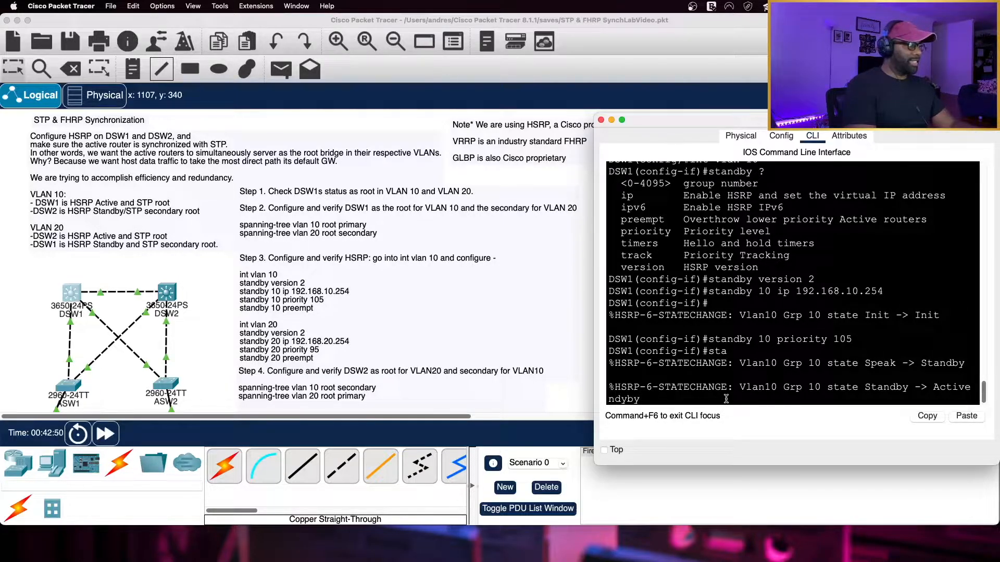
key(BackSpace)
key(BackSpace)
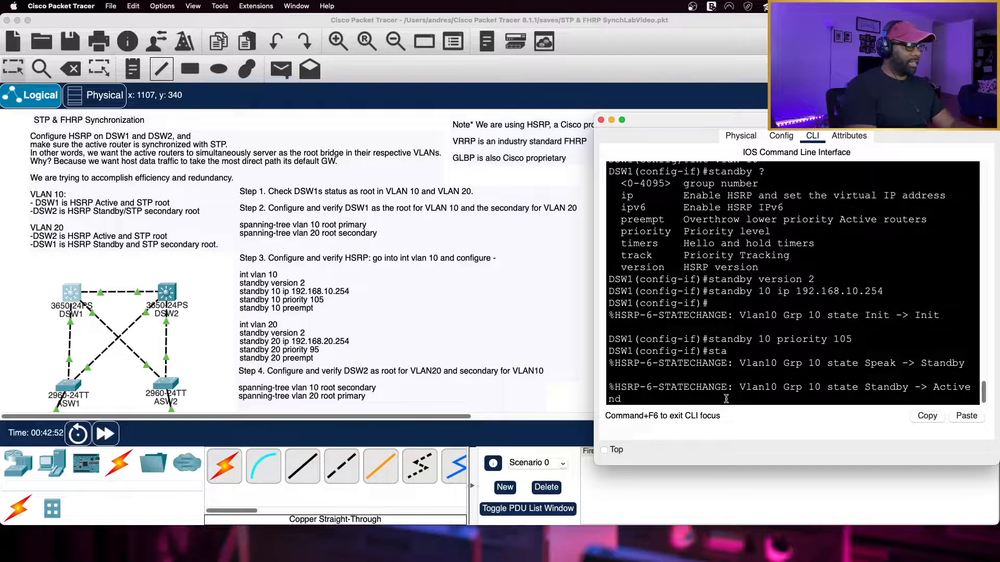
text(by 10)
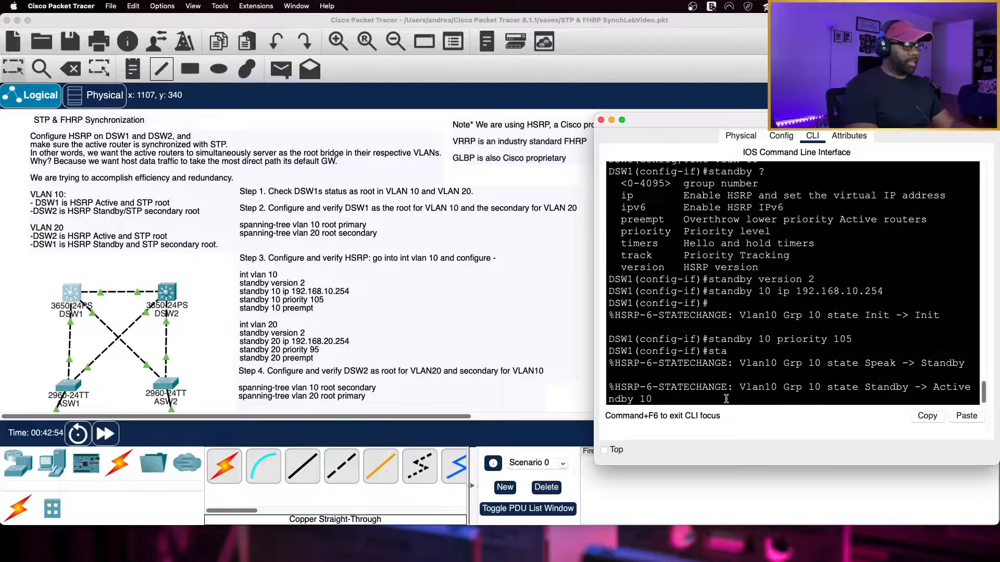
text( preempt)
key(Return)
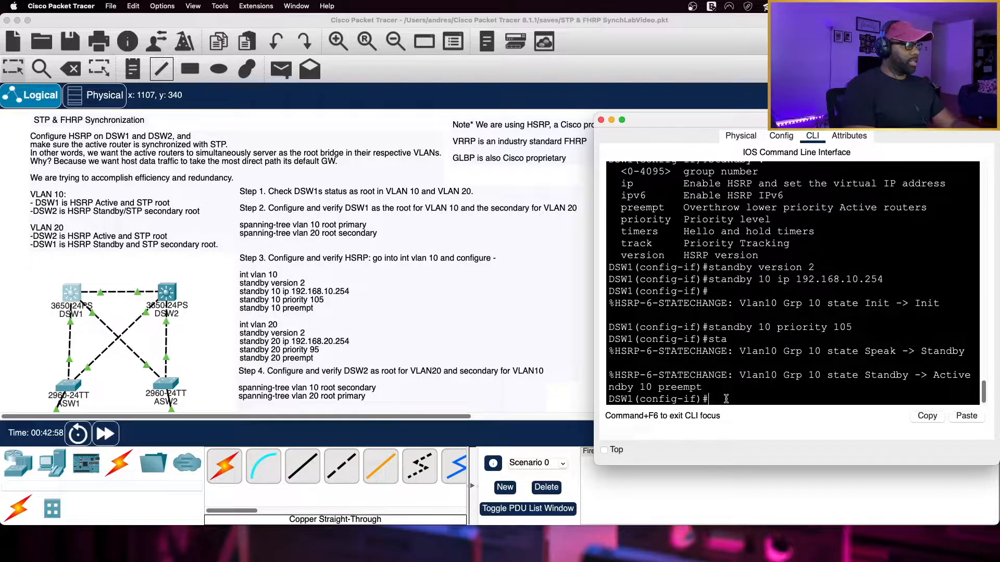
key(Up)
key(Return)
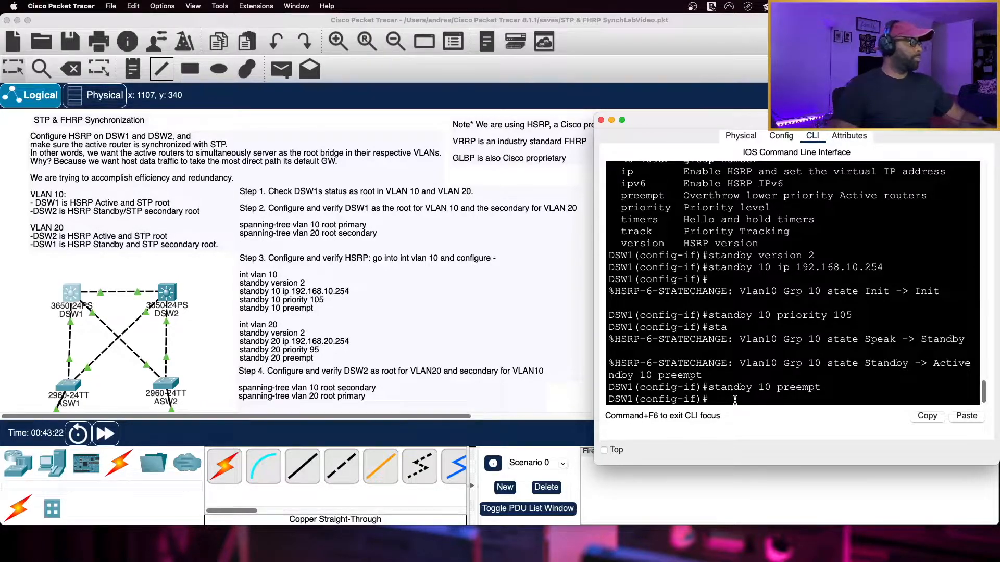
Step: Enter DSW1's VLAN 20 interface configuration with int vlan 20 and set HSRP there with standby version 2
key(Return)
key(Return)
text(int vlan)
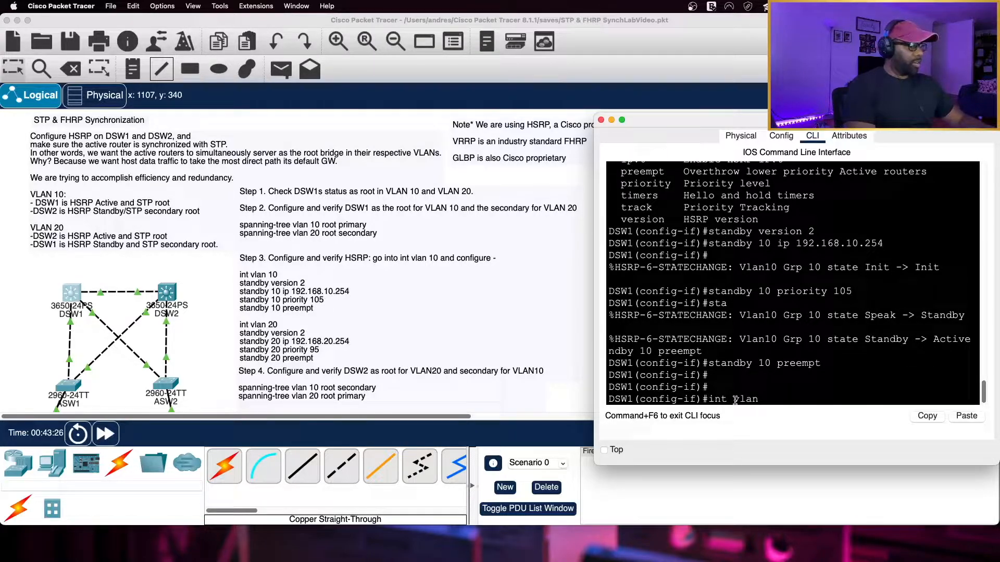
text( 20)
key(Return)
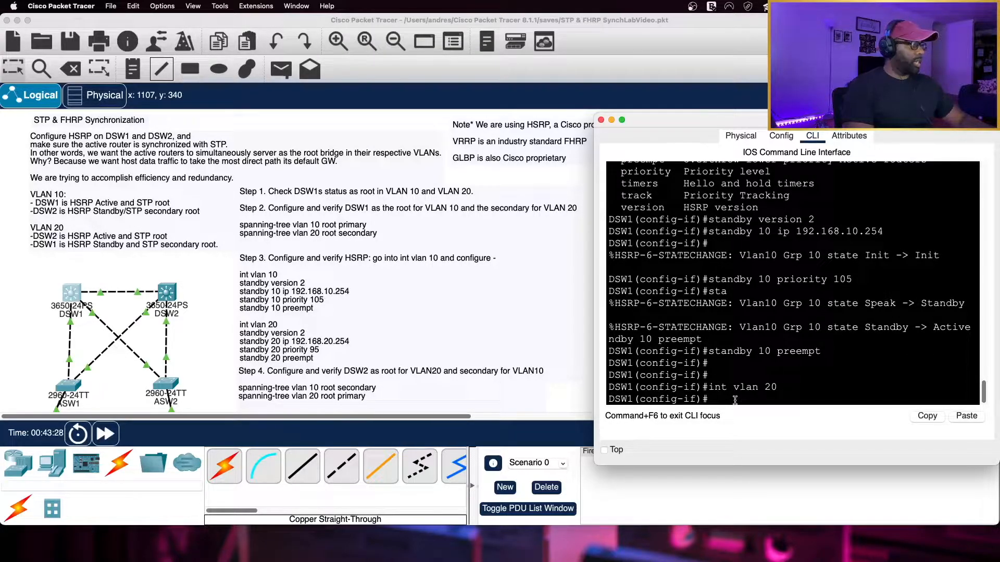
text(standby)
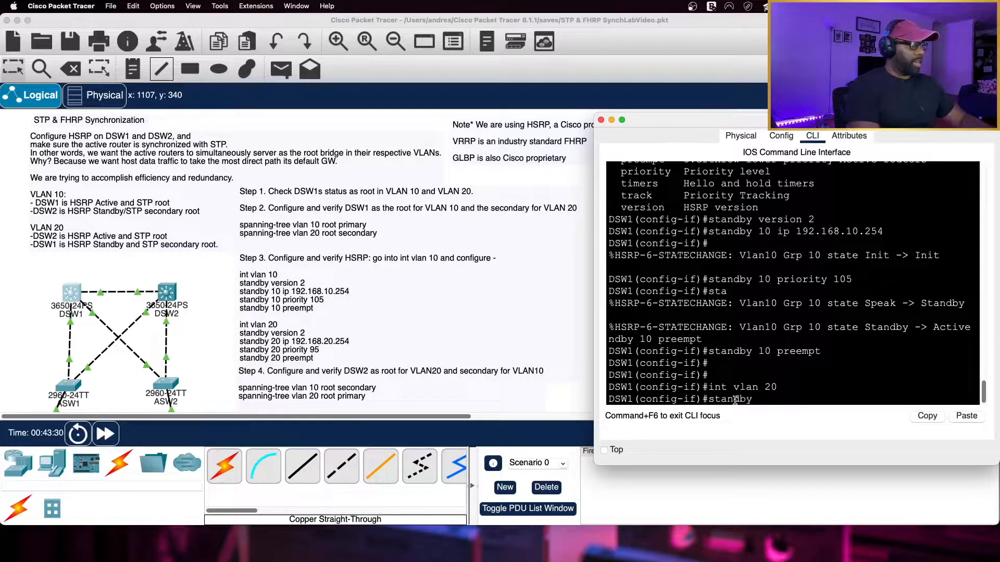
text( version 2)
key(Return)
Step: Assign the virtual IP 192.168.20.254 to HSRP group 20 on DSW1 with standby 20 ip 192.168.20.254
text(standbyu)
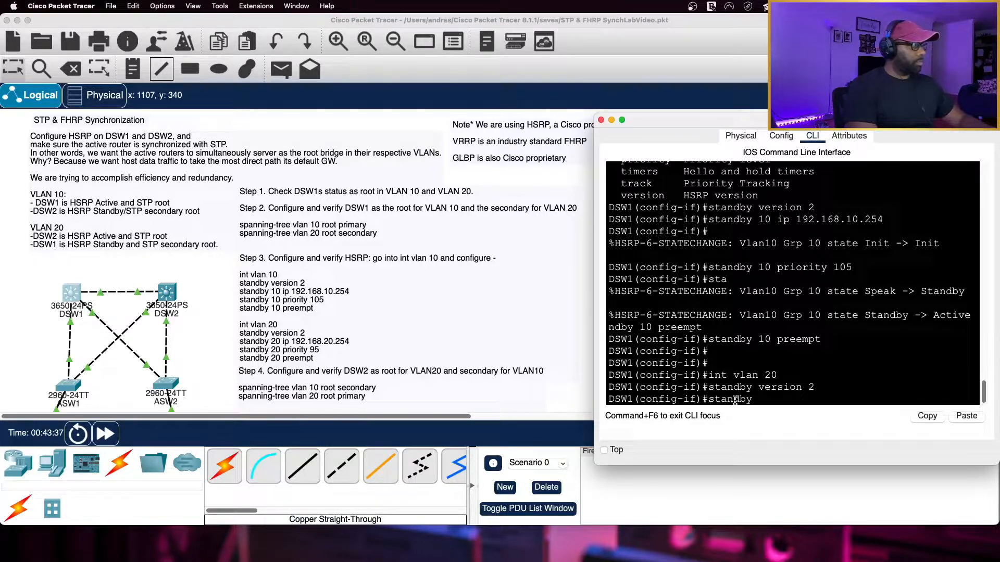
text(20)
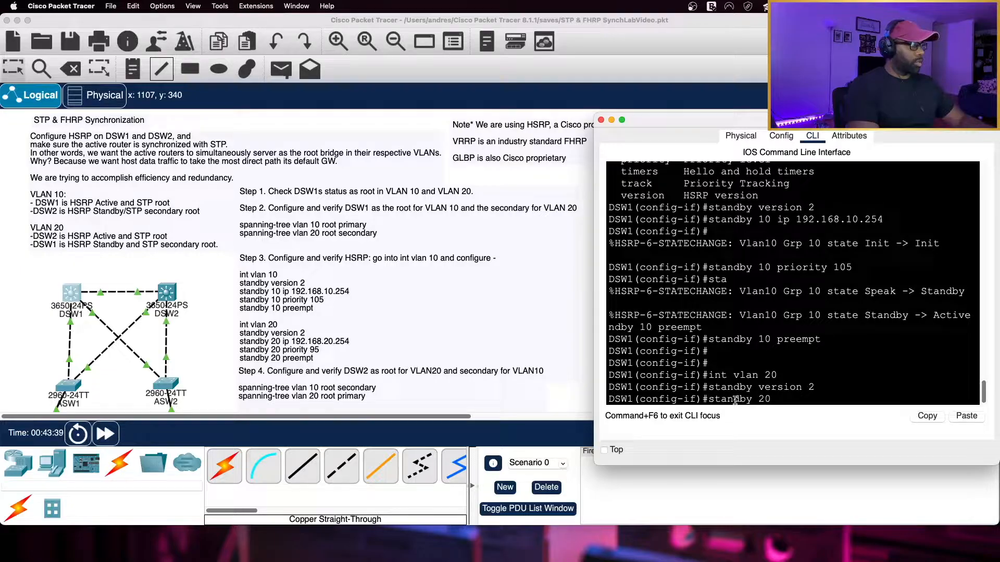
text( ip 192)
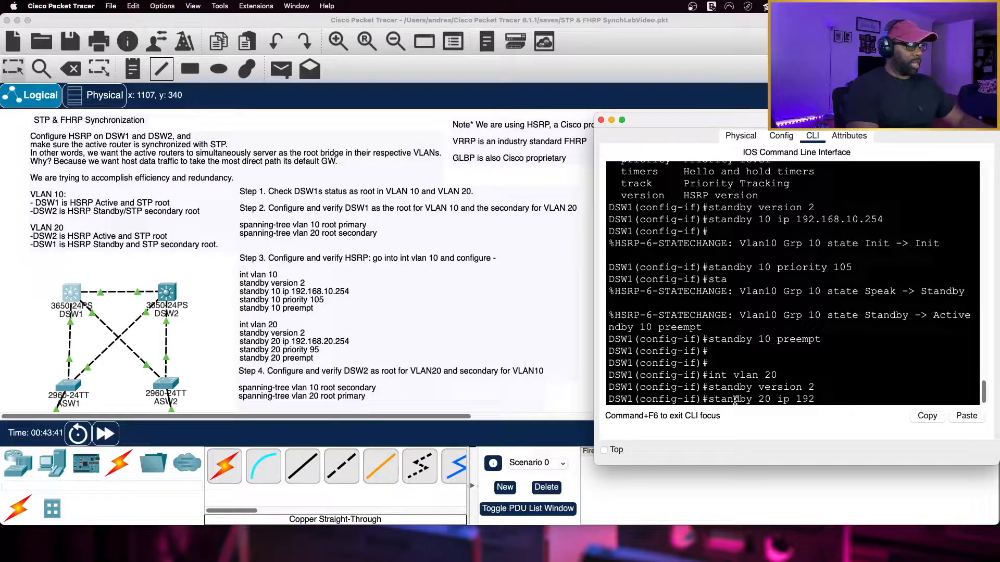
text(.168.20.254)
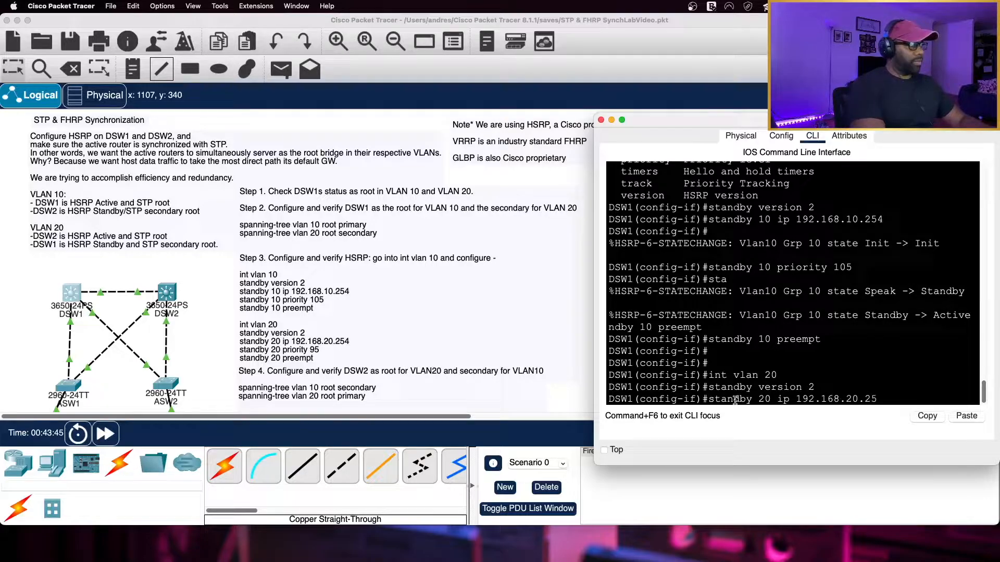
key(Return)
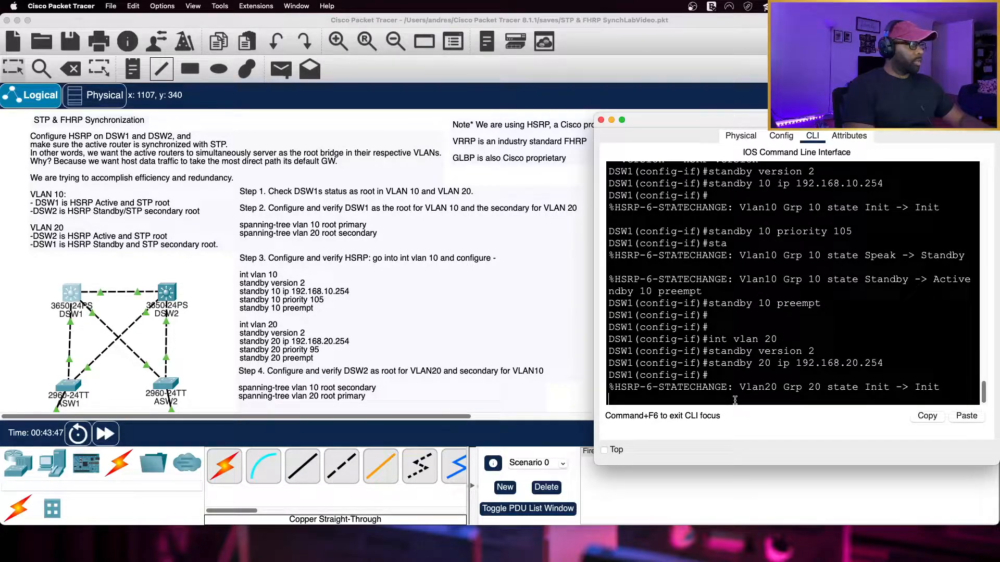
key(Return)
key(Return)
Step: Set the HSRP group 20 priority on DSW1 to 95 with standby 20 priority 95
text(standby 20 priorit)
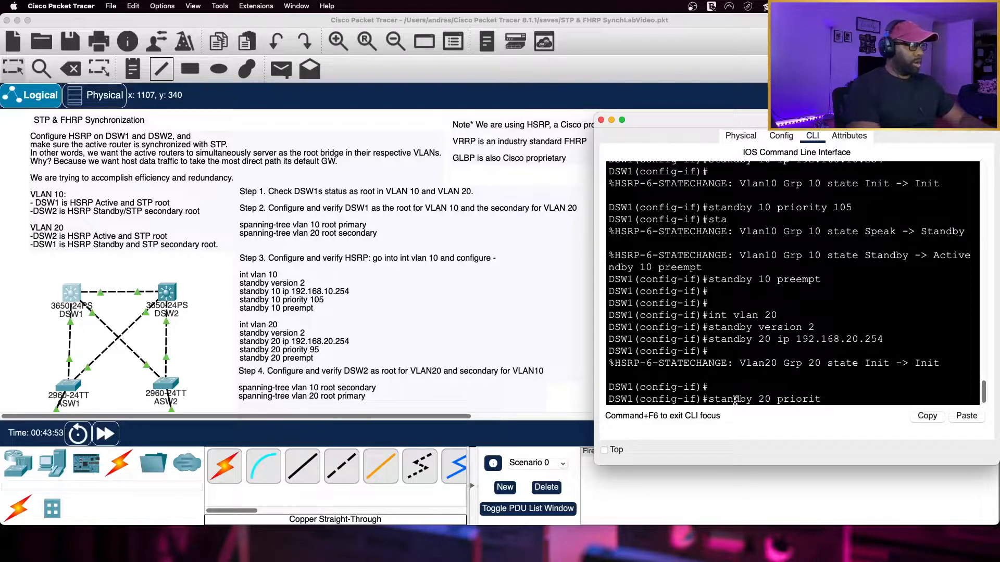
text(y 95)
key(Return)
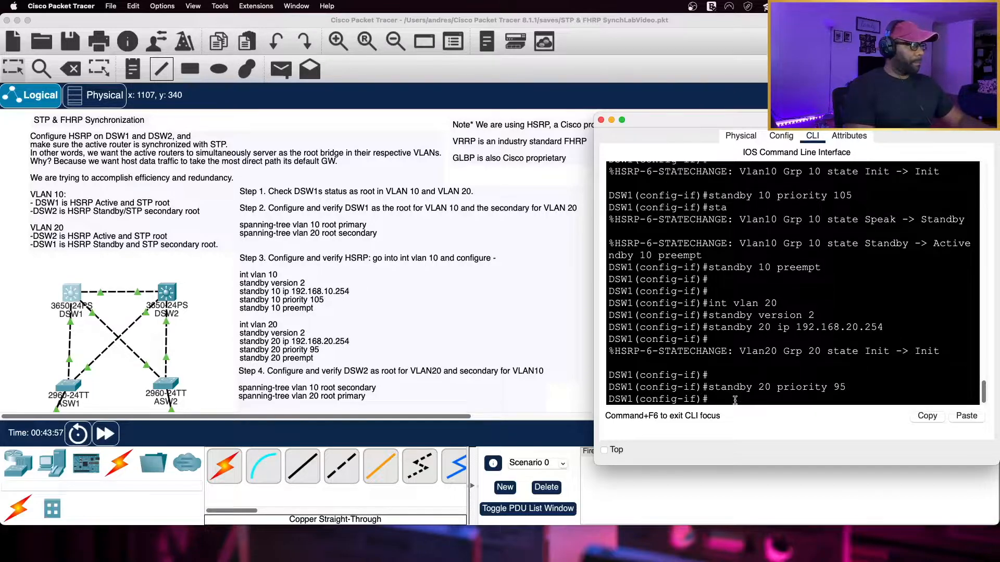
Step: Enable preemption for HSRP group 20 on DSW1 with standby 20 preempt
text(standby 20)
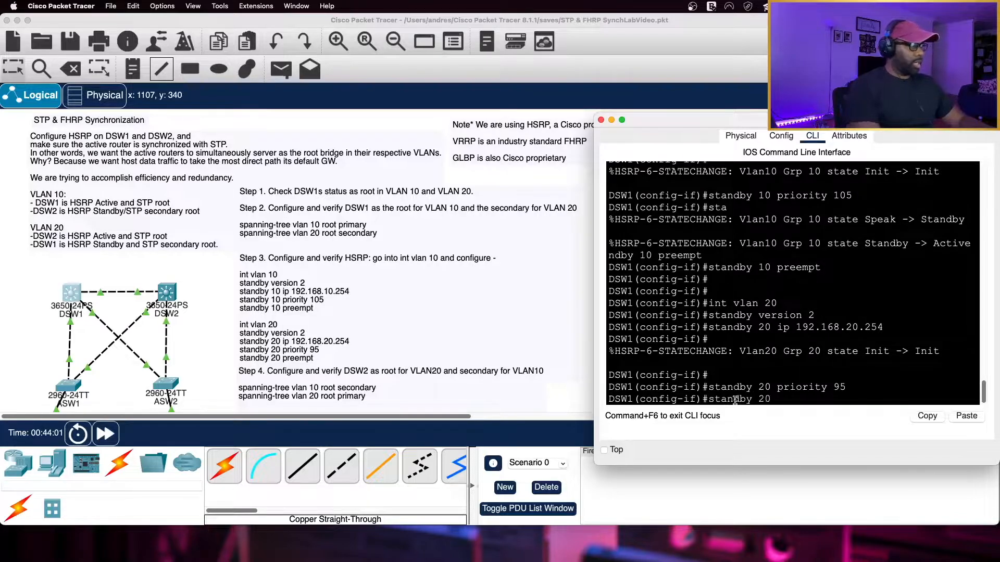
text( priority)
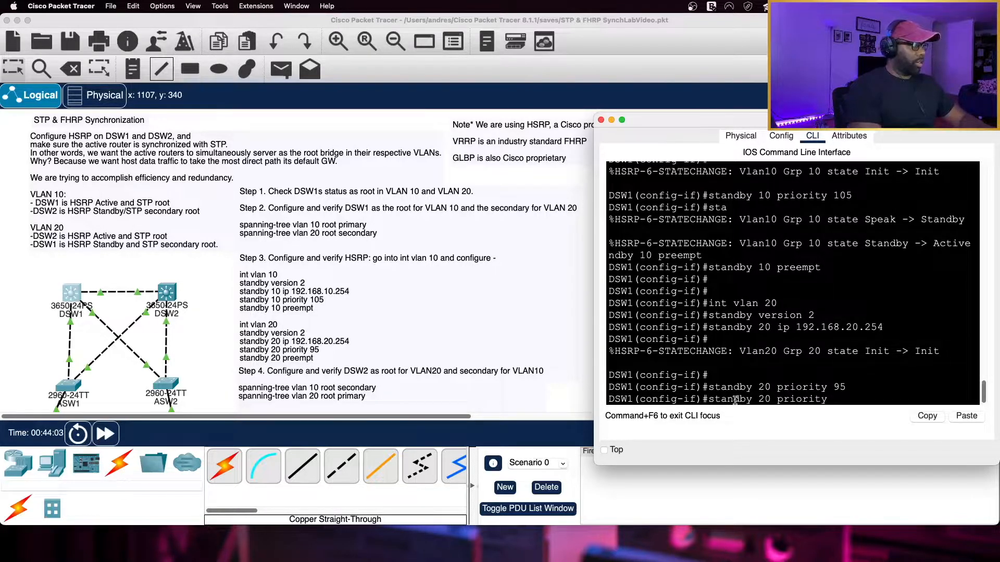
key(BackSpace)
key(BackSpace)
key(BackSpace)
key(BackSpace)
key(BackSpace)
key(BackSpace)
text(eempt)
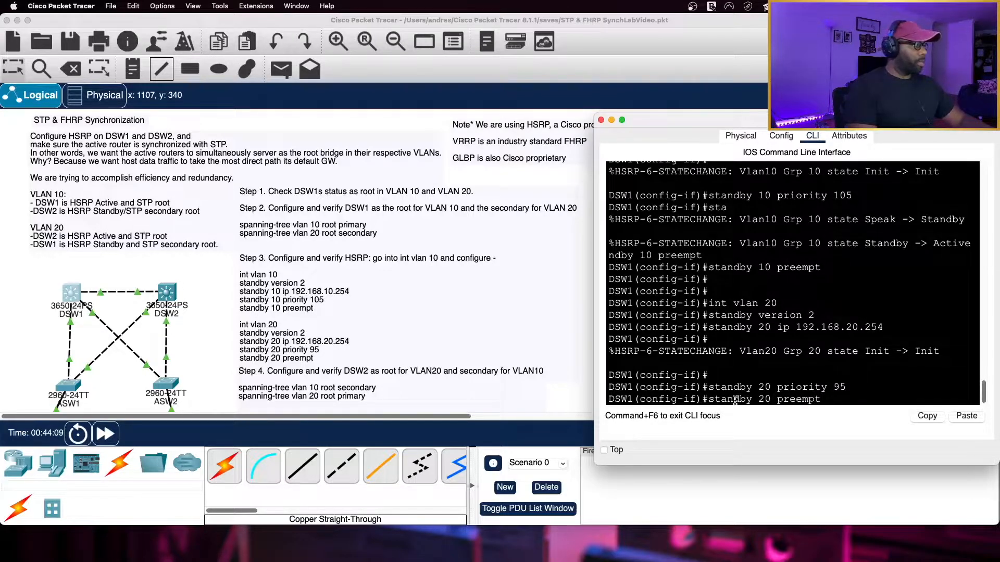
key(Return)
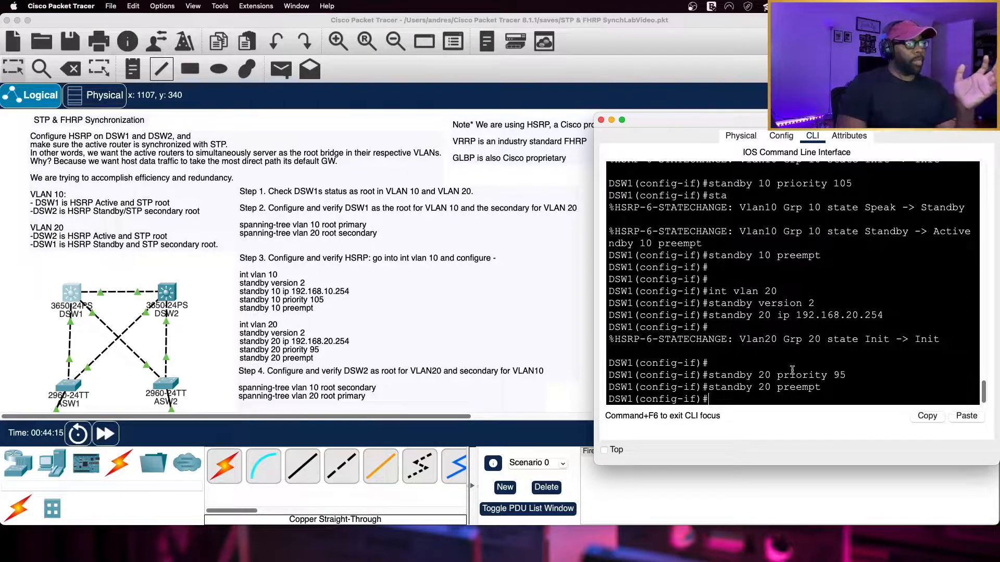
drag(777, 375, 853, 375)
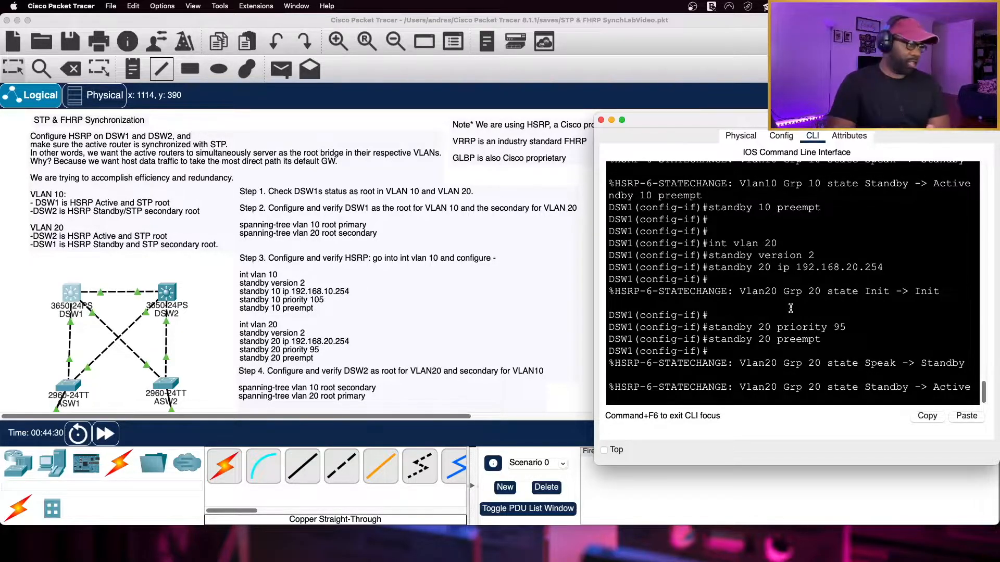
scroll(764, 326, down, 1)
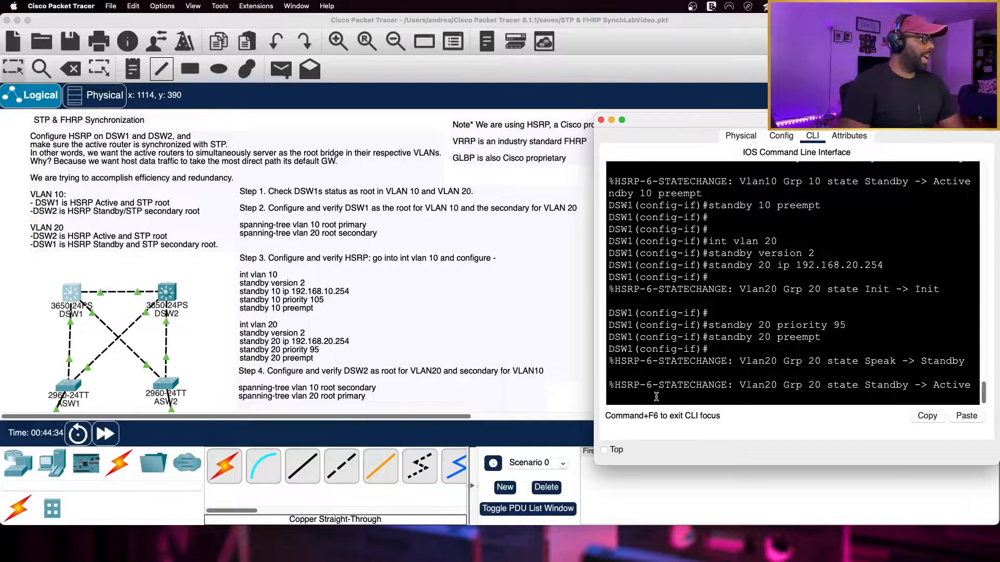
key(Return)
key(Return)
key(Return)
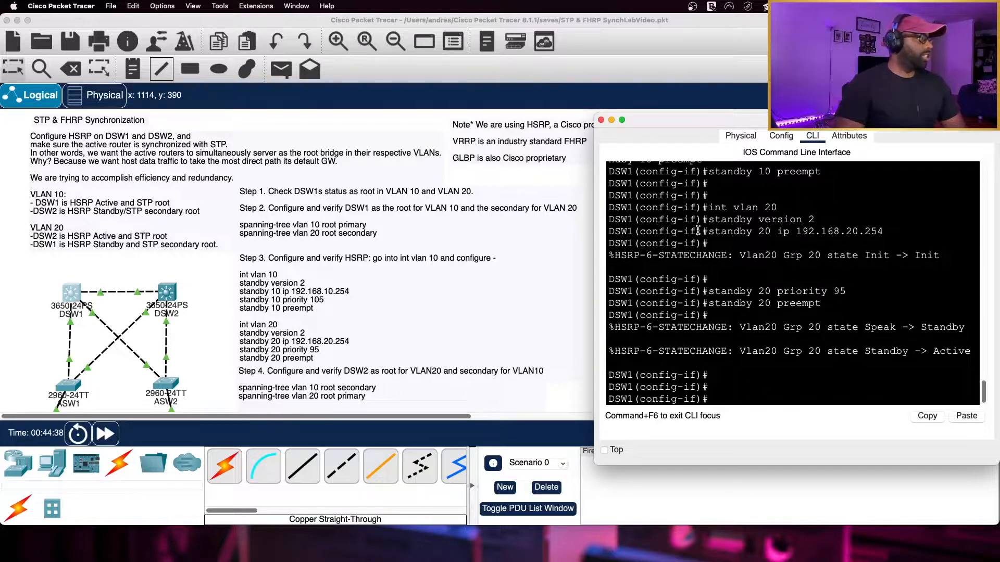
Step: Close DSW1's window and open the command line interface of DSW2 beside the lab notes
click(601, 121)
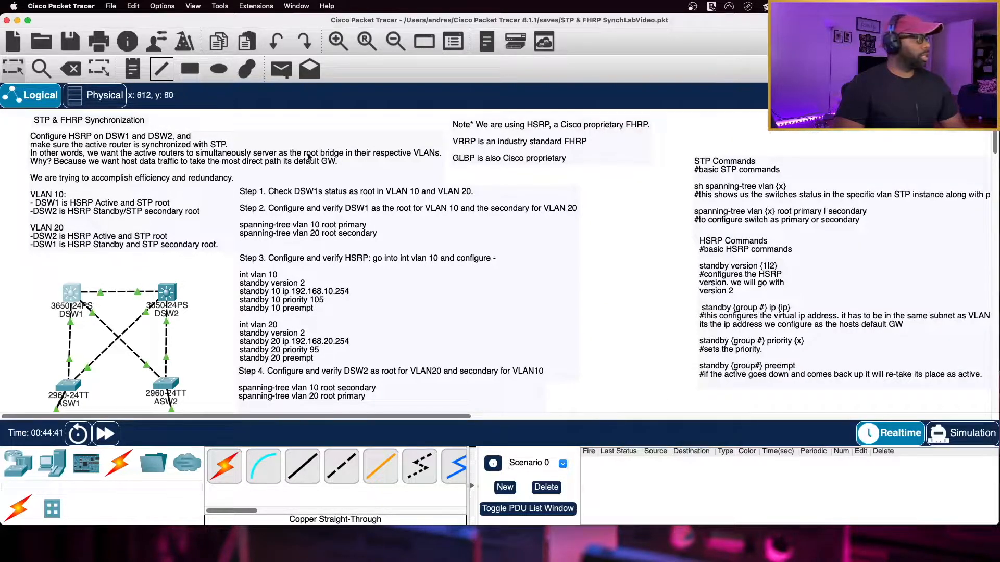
click(173, 301)
click(518, 128)
drag(515, 111, 803, 143)
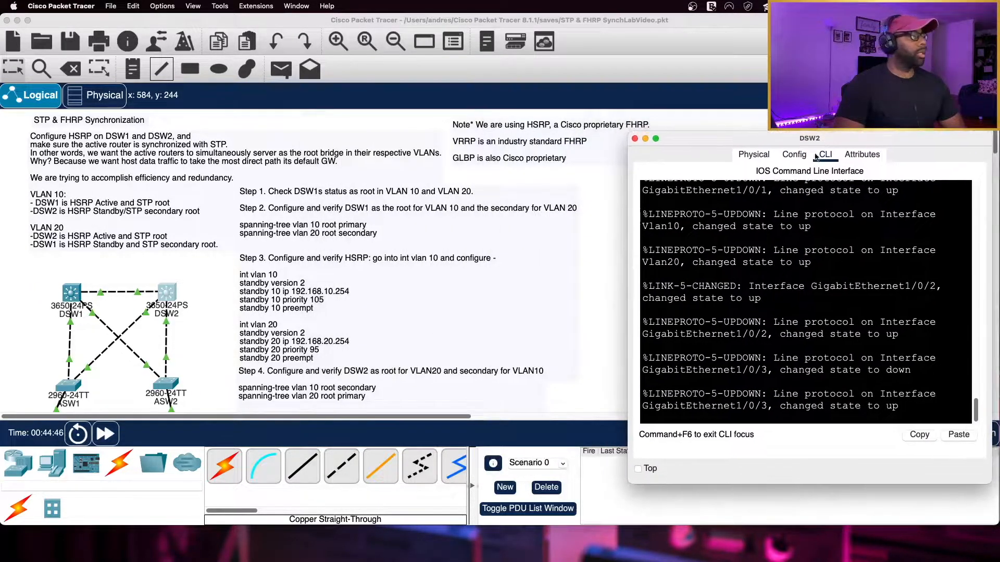
Step: Enter privileged mode and global configuration mode on DSW2 with en and conf t
click(915, 413)
key(Return)
key(Return)
key(Return)
text(en)
key(Return)
text(conf t)
key(Return)
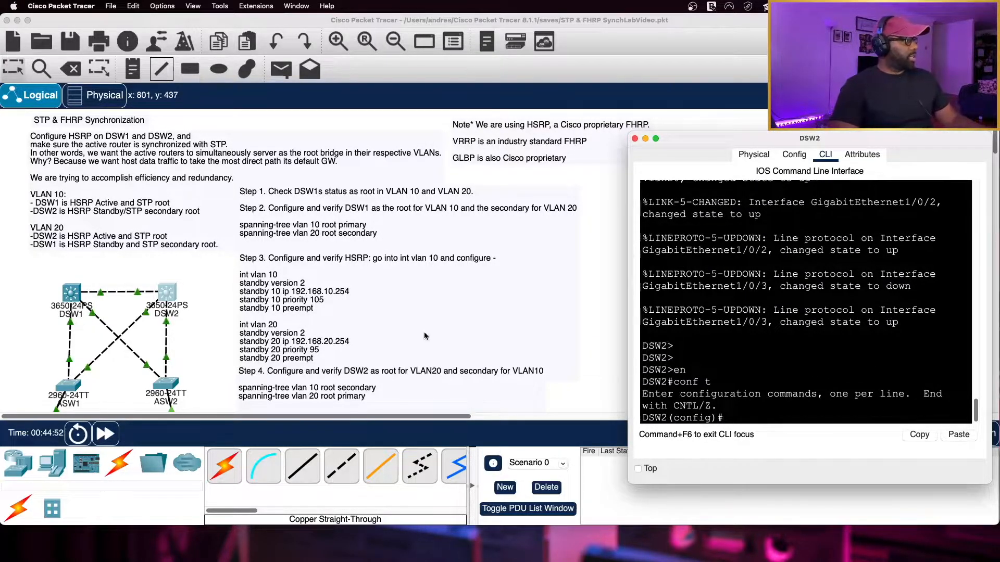
Step: Examine DSW2's root and bridge priorities for VLAN 10 with do sh spanning-tree vlan 10, widening the command line window
scroll(433, 331, down, 5)
scroll(433, 330, down, 2)
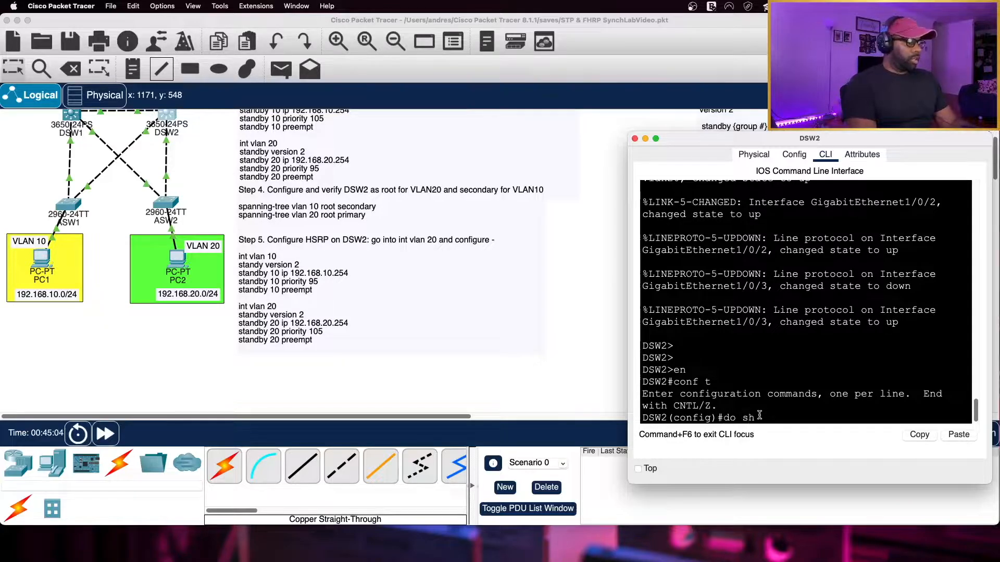
text(spanning-tree)
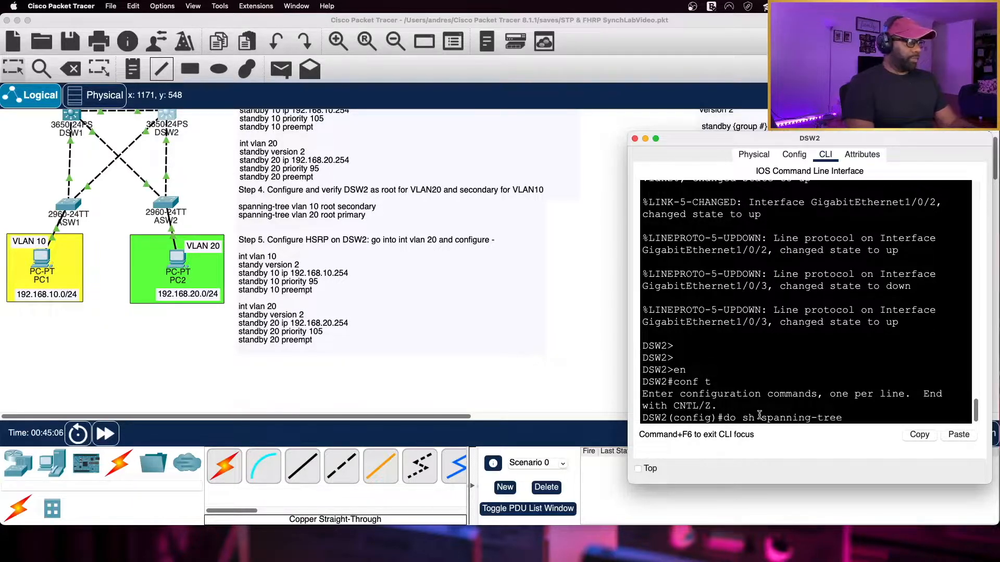
text( vlan 10)
key(Return)
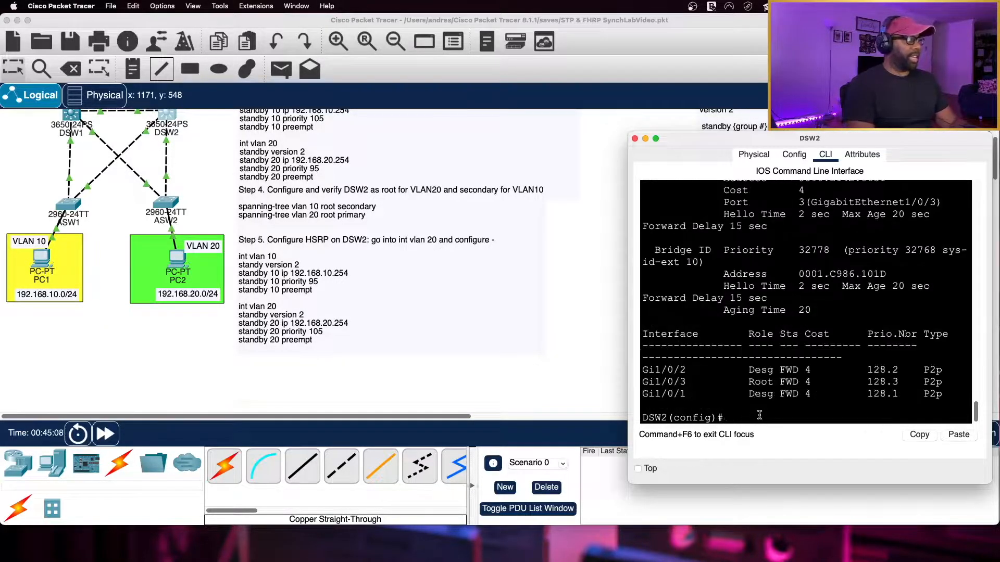
scroll(789, 275, up, 3)
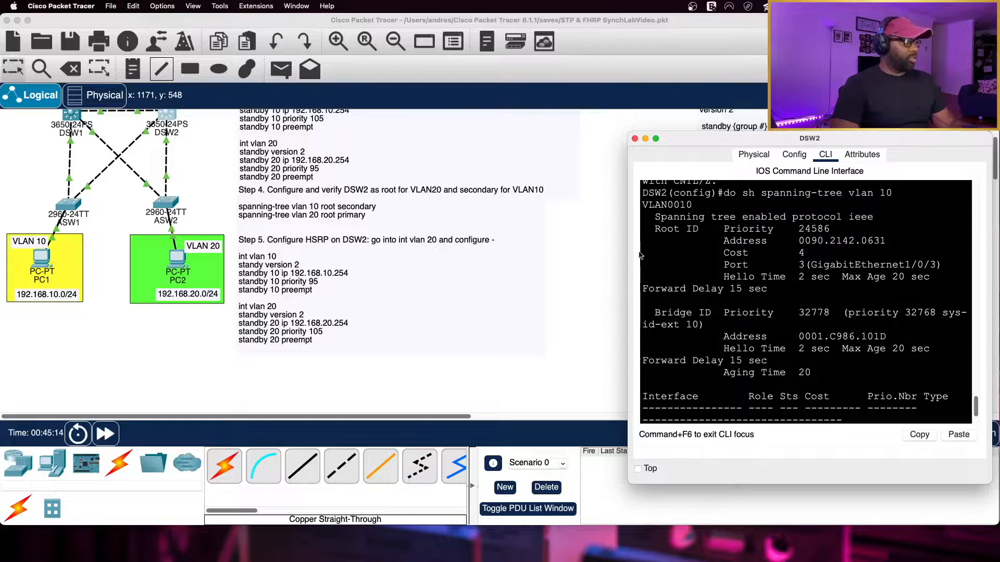
drag(628, 254, 591, 254)
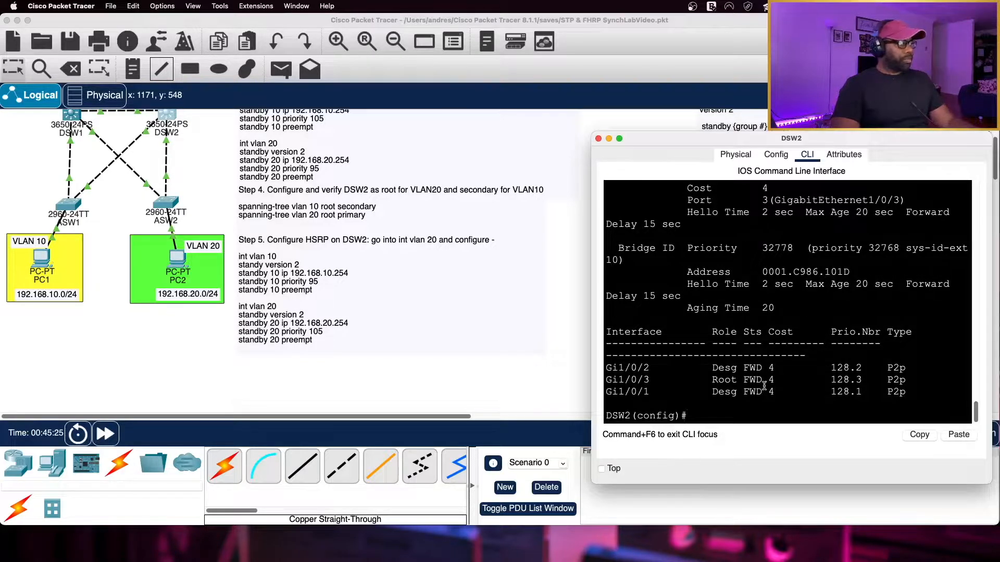
scroll(756, 350, up, 3)
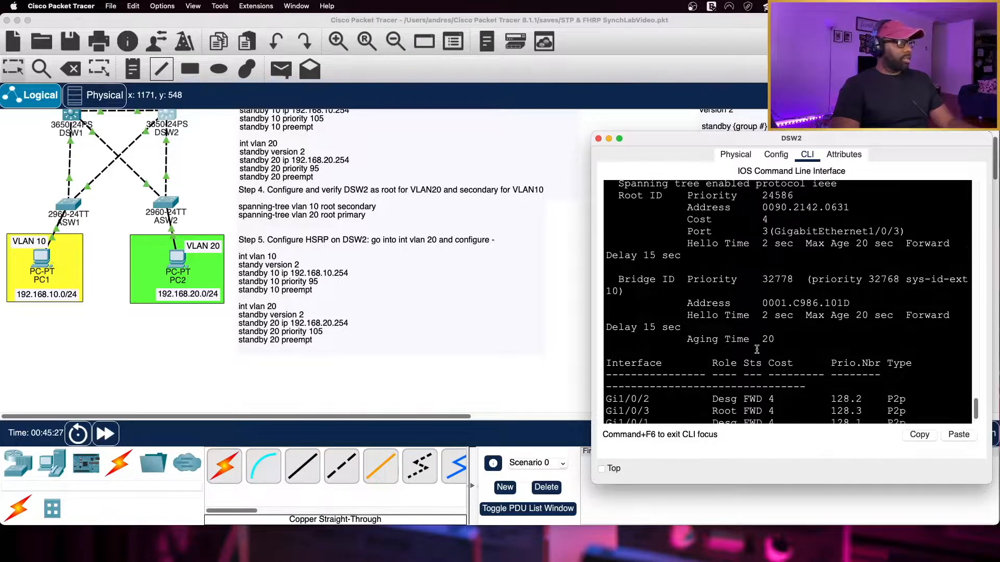
scroll(756, 349, up, 3)
scroll(757, 349, down, 5)
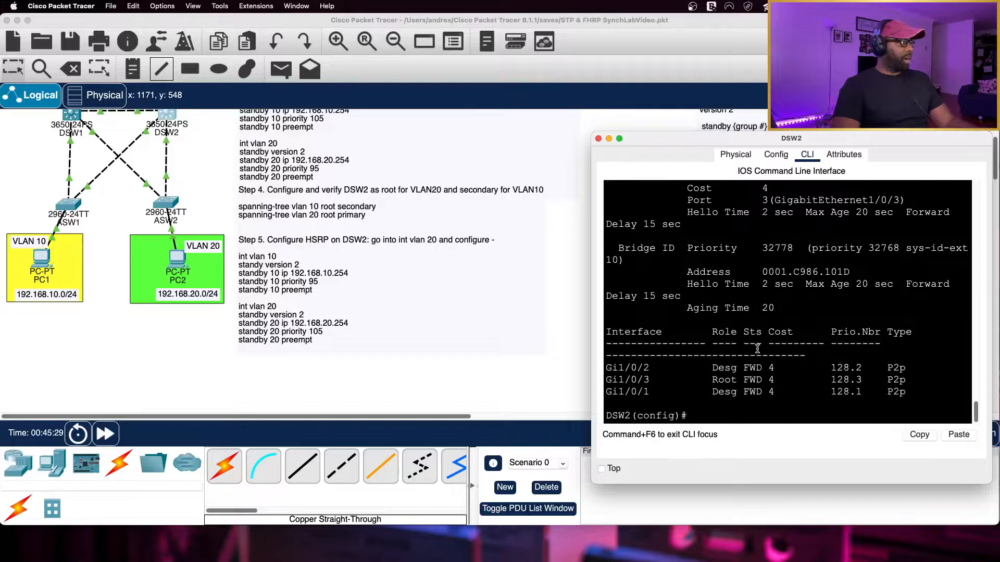
Step: Examine DSW2's spanning-tree status for VLAN 20 with do sh spanning-tree vlan 20
text(spannin)
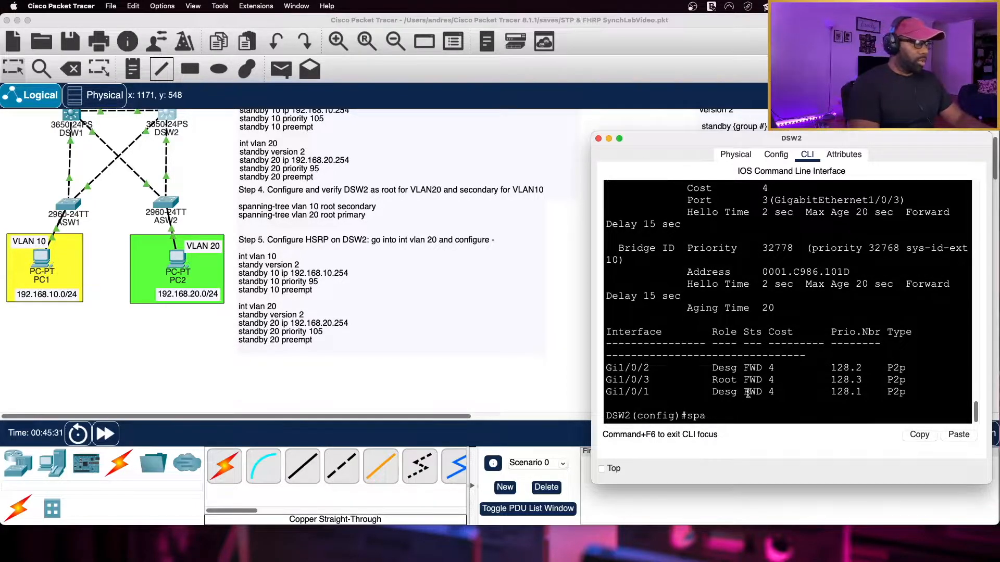
key(BackSpace)
key(BackSpace)
key(BackSpace)
key(BackSpace)
key(Up)
key(BackSpace)
key(BackSpace)
text(20)
key(Return)
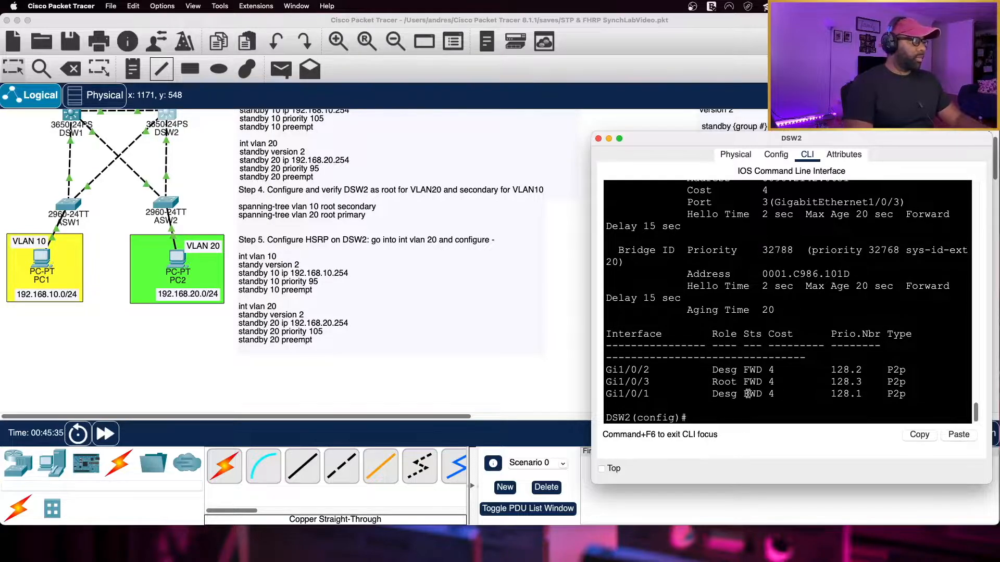
scroll(790, 326, up, 3)
scroll(791, 326, down, 3)
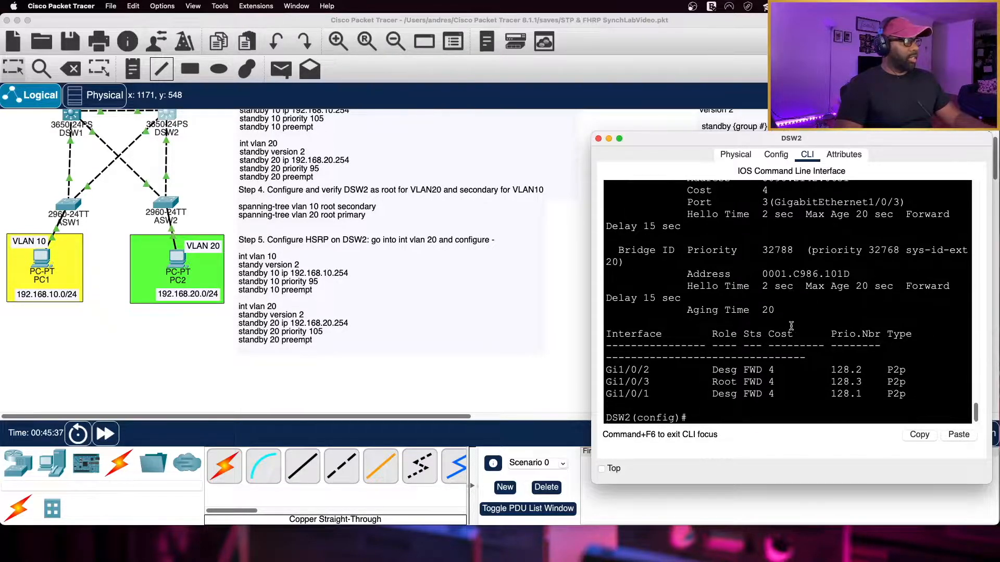
Step: Make DSW2 the secondary root bridge for VLAN 10 with spanning-tree vlan 10 root secondary
text(sp)
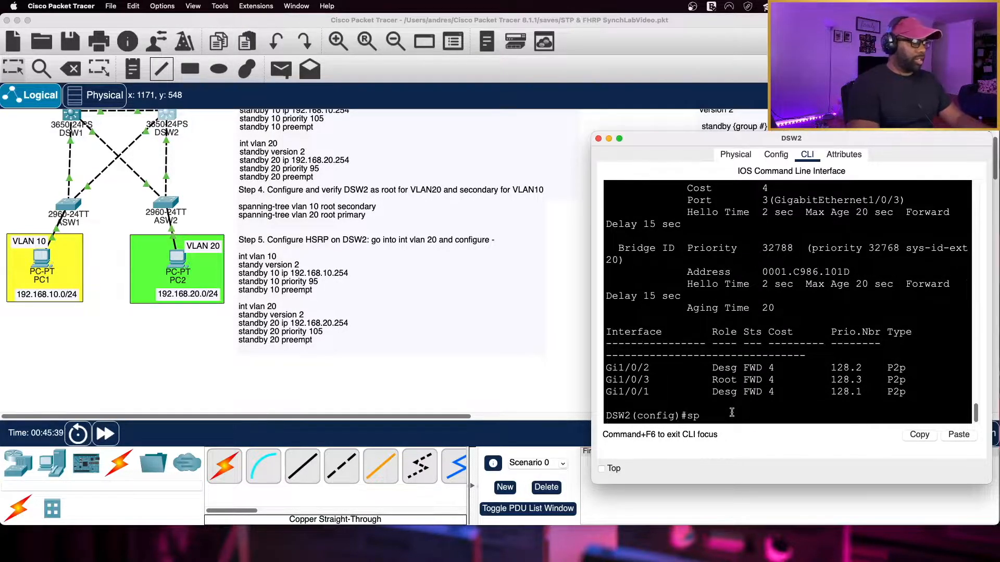
text(anning-tree)
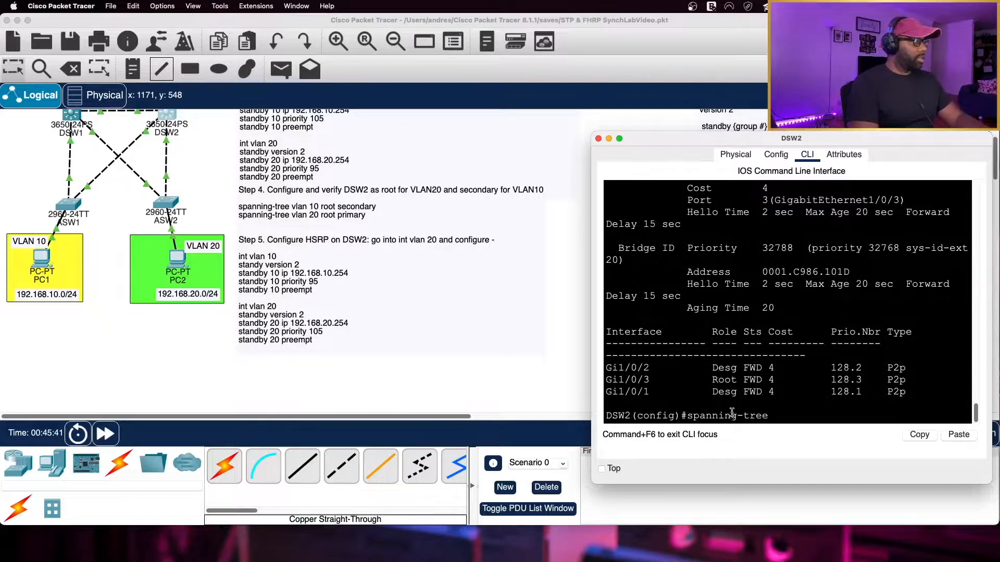
text( vl;)
text(n 10)
text( re)
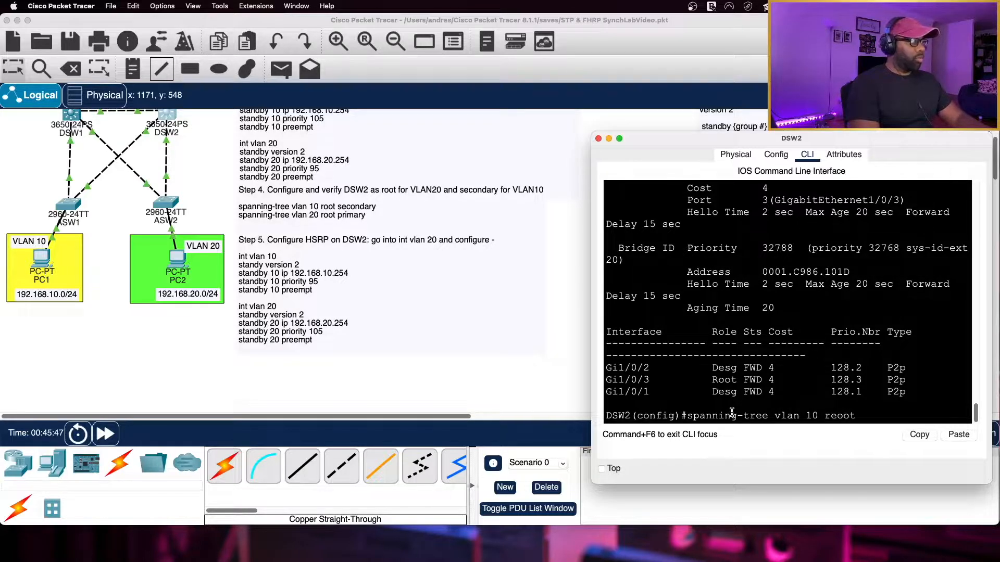
text(ot secondary)
key(Return)
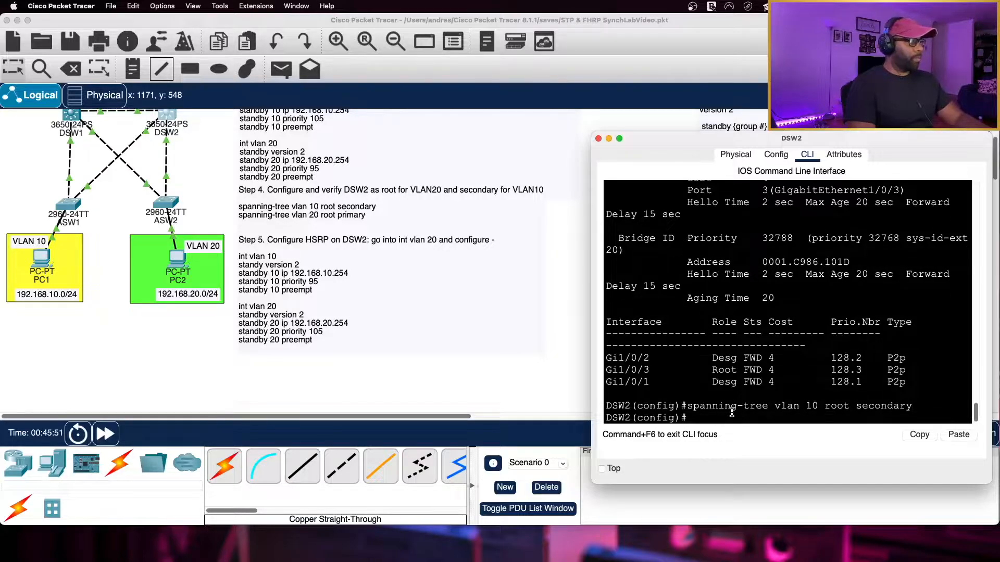
Step: Make DSW2 the primary root bridge for VLAN 20 with spanning-tree vlan 20 root primary
key(Up)
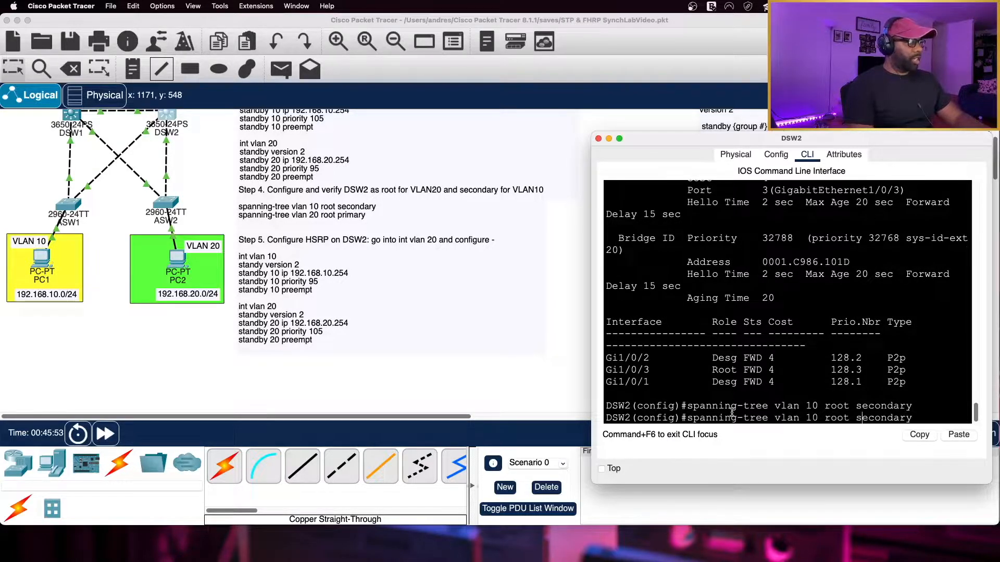
key(Left)
key(Left)
key(Left)
key(Left)
key(Left)
key(Left)
key(BackSpace)
text(2)
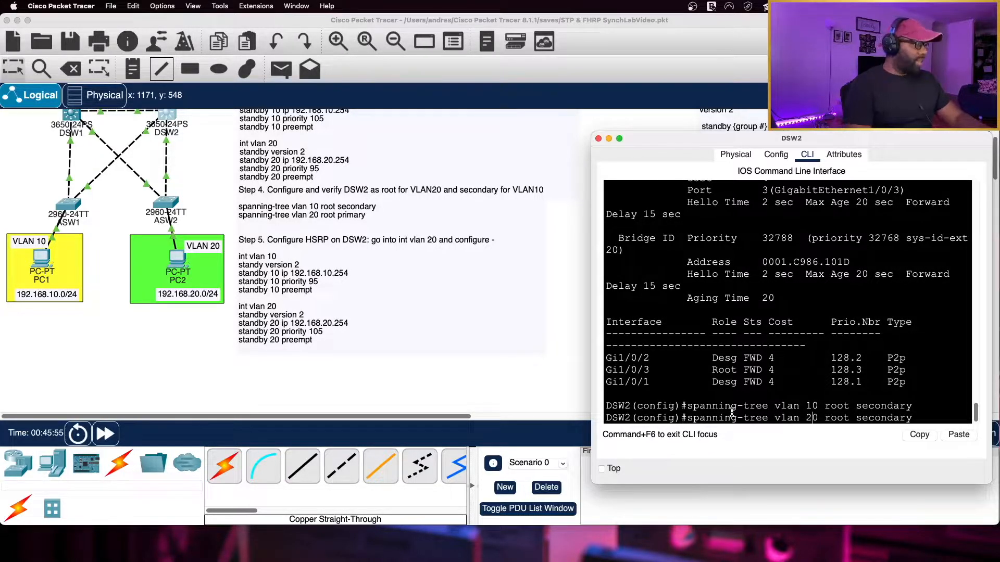
key(Right)
key(Right)
key(Right)
key(Right)
key(Right)
key(Right)
key(Right)
key(Right)
key(Right)
key(Right)
key(Right)
key(Right)
key(Right)
key(BackSpace)
key(BackSpace)
key(BackSpace)
key(BackSpace)
key(BackSpace)
key(BackSpace)
text(primary)
key(Return)
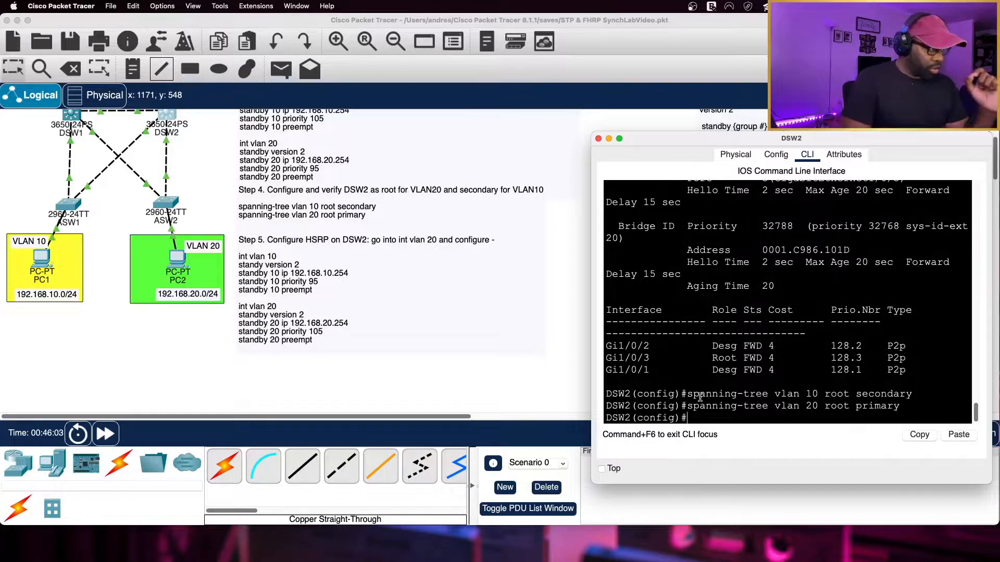
drag(688, 406, 899, 407)
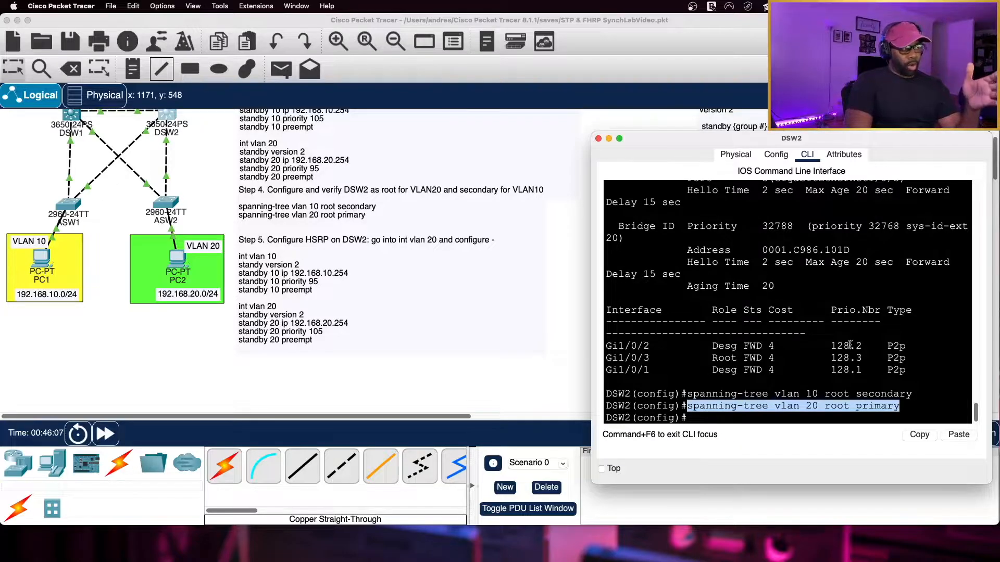
click(710, 419)
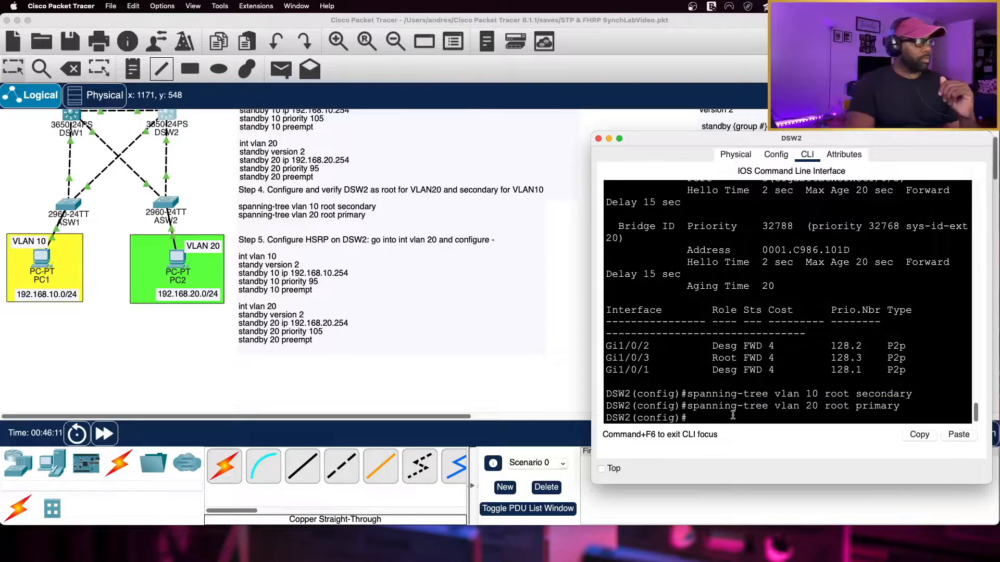
Step: Recheck DSW2's bridge priority and port roles for VLAN 10 by running do sh spanning-tree vlan 10 again
key(Return)
key(Return)
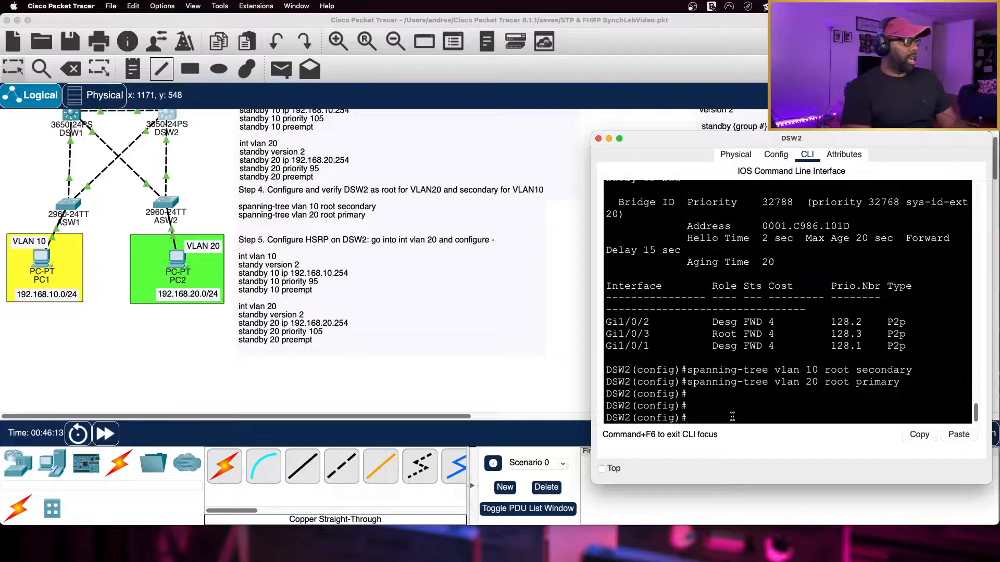
key(Up)
key(Up)
key(Up)
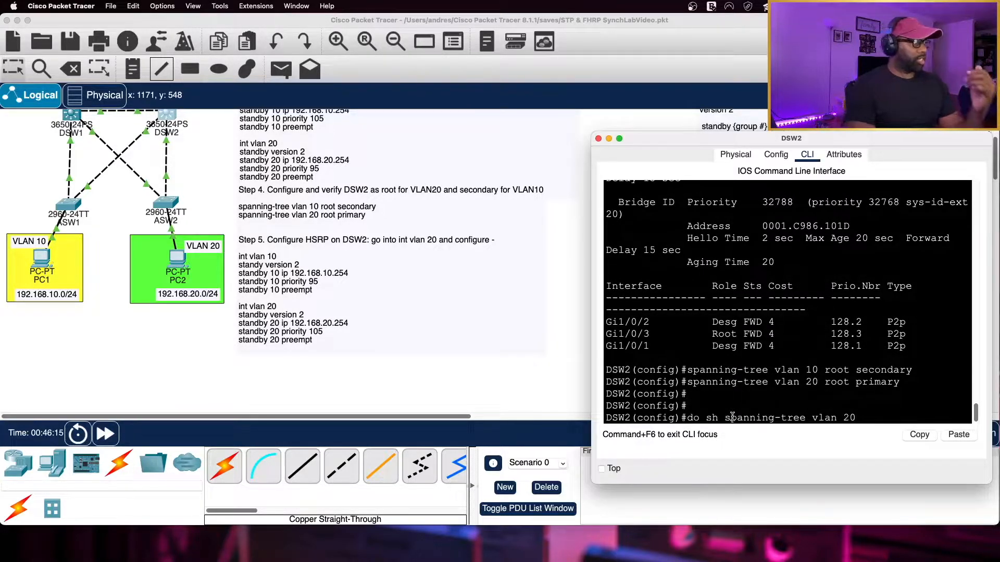
key(BackSpace)
key(BackSpace)
text(10)
key(Return)
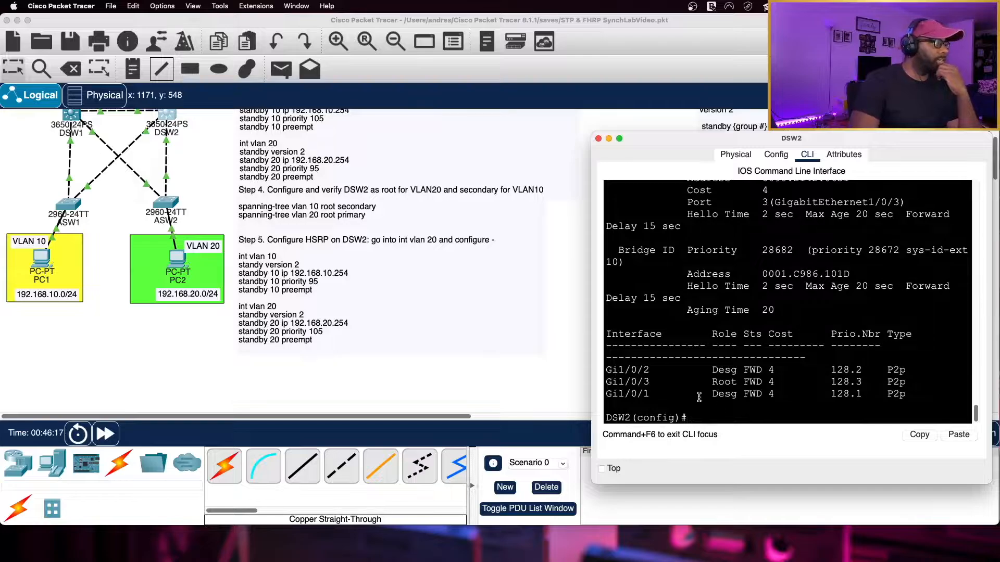
scroll(826, 285, up, 5)
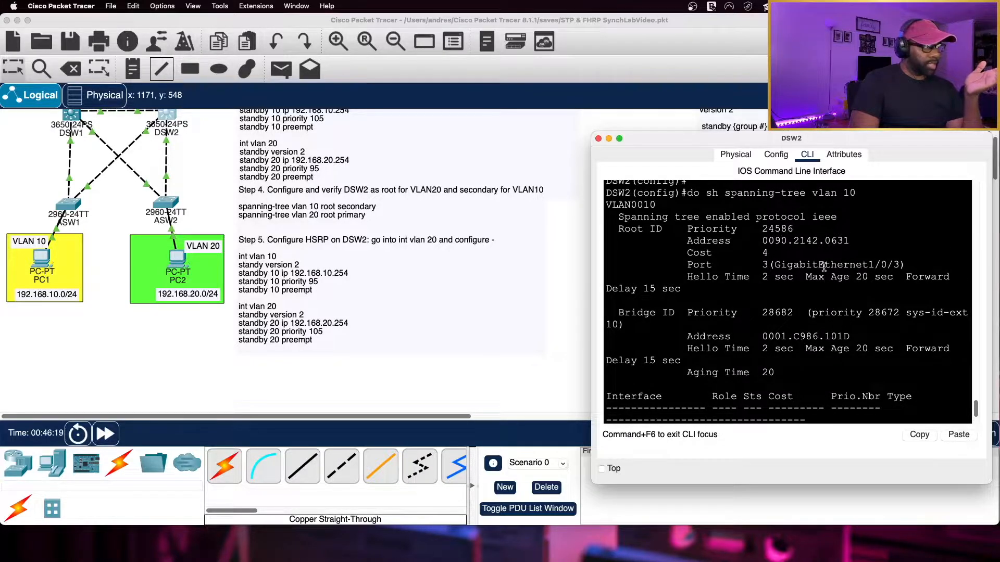
scroll(824, 267, down, 5)
Step: Recheck DSW2's root bridge status for VLAN 20 by running do sh spanning-tree vlan 20 again
key(Up)
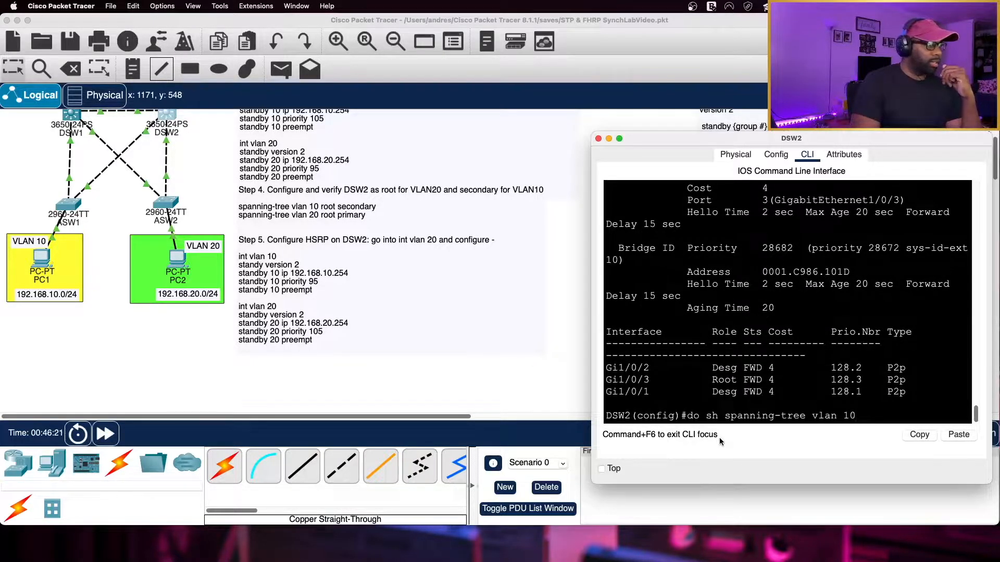
key(Up)
key(Up)
key(Up)
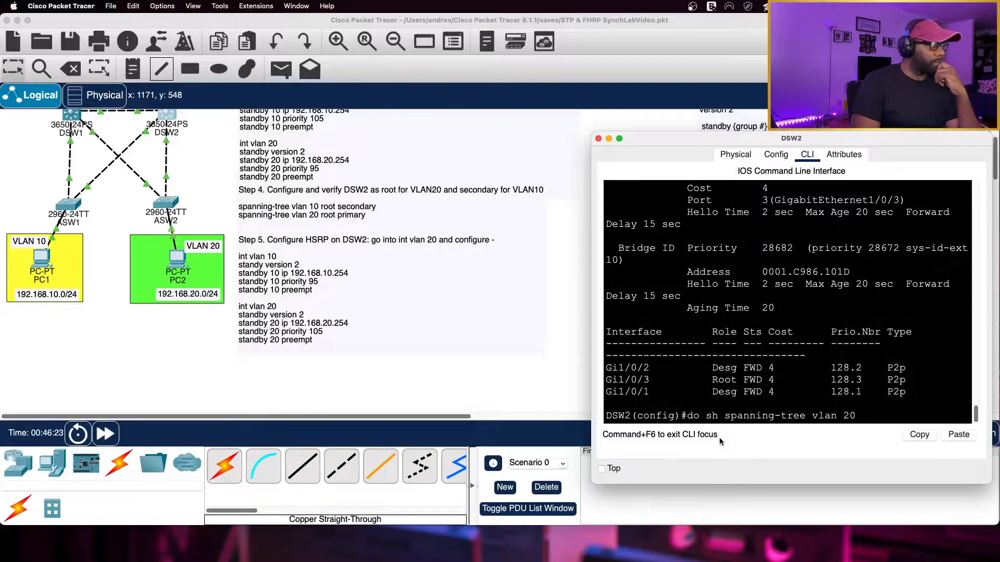
key(Return)
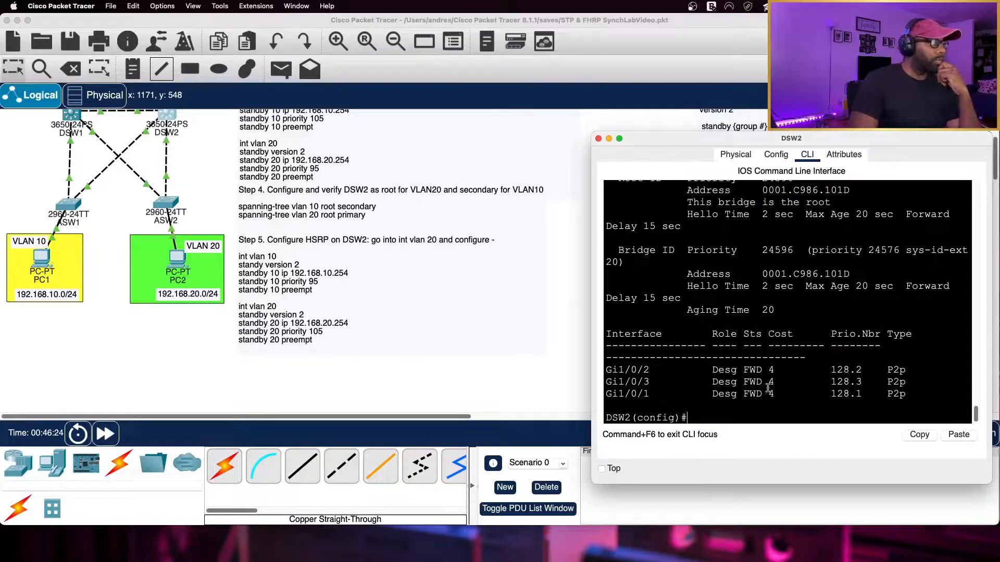
drag(687, 202, 836, 201)
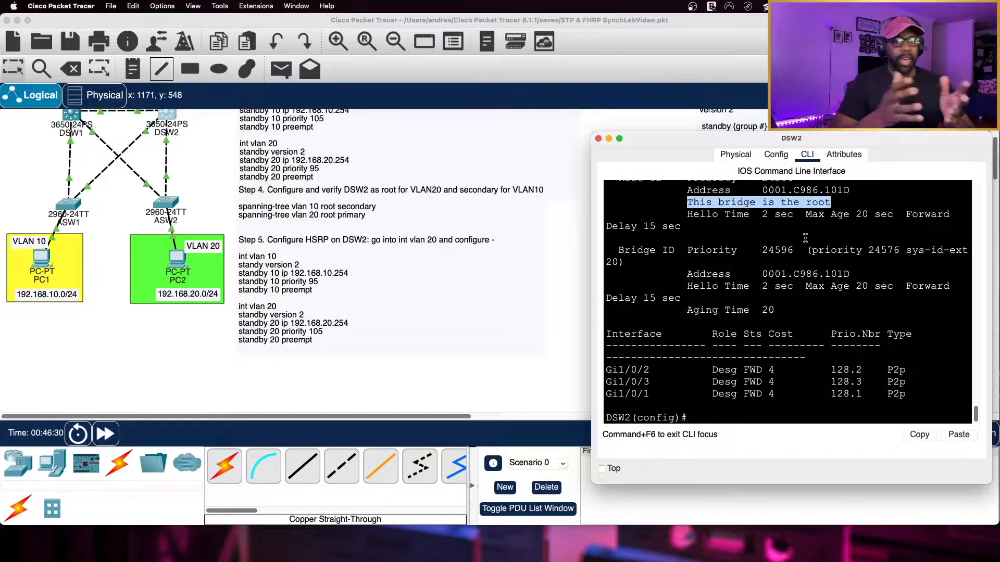
Step: Enter interface configuration for VLAN 10 on DSW2 and enable HSRP version 2 with standby version 2
click(710, 417)
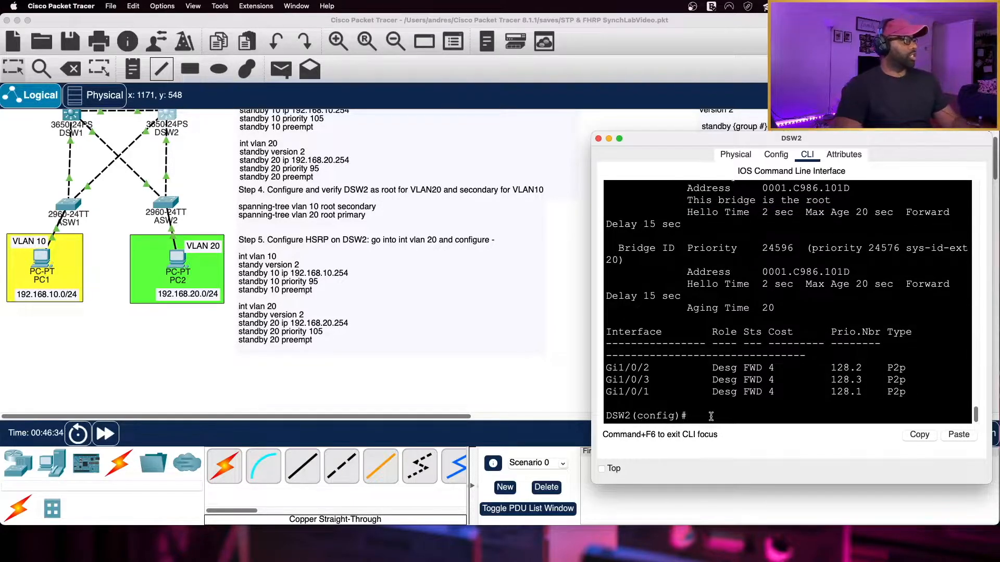
text(int vlan)
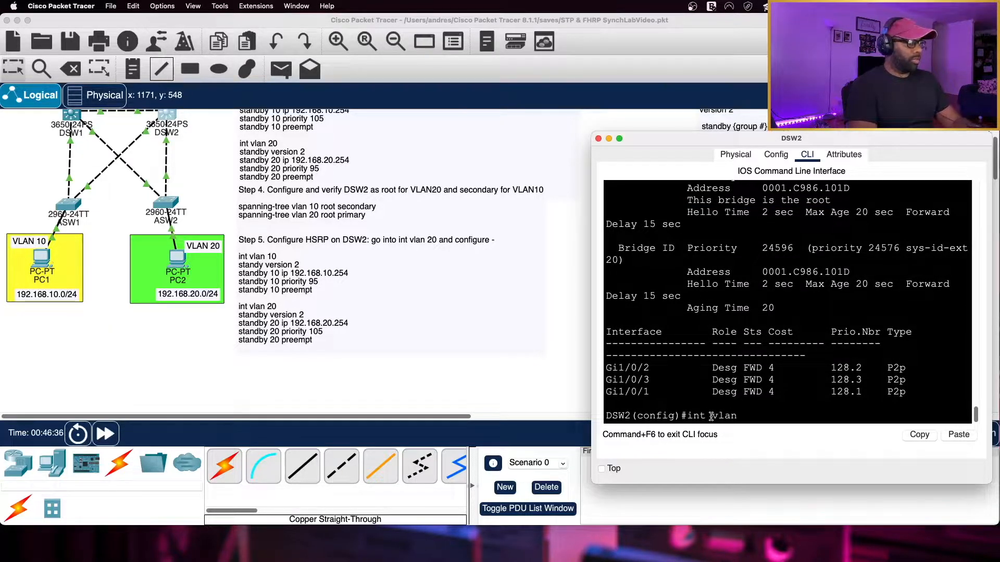
text( 10)
key(Return)
text(standby)
key(BackSpace)
key(BackSpace)
key(BackSpace)
key(BackSpace)
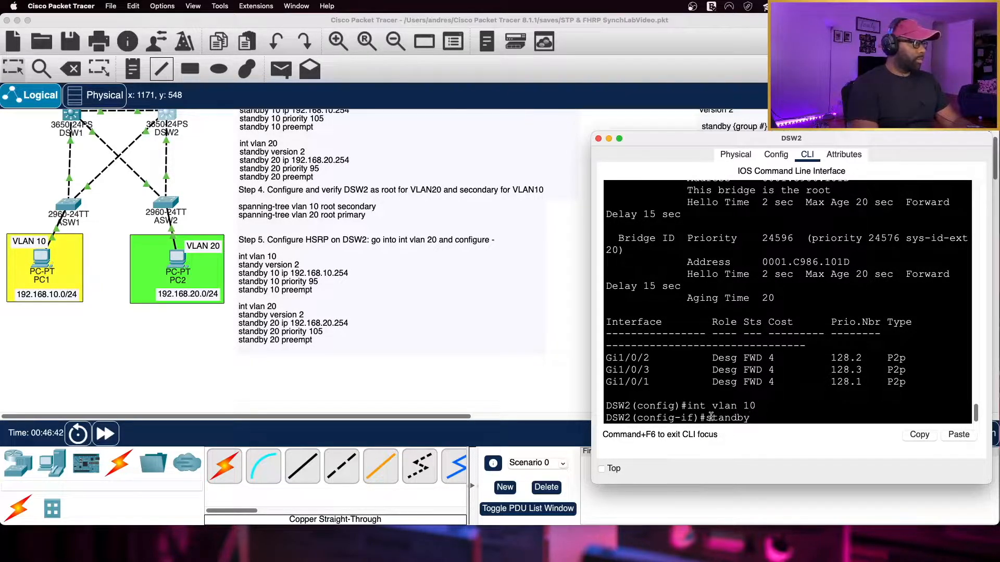
text(version 2)
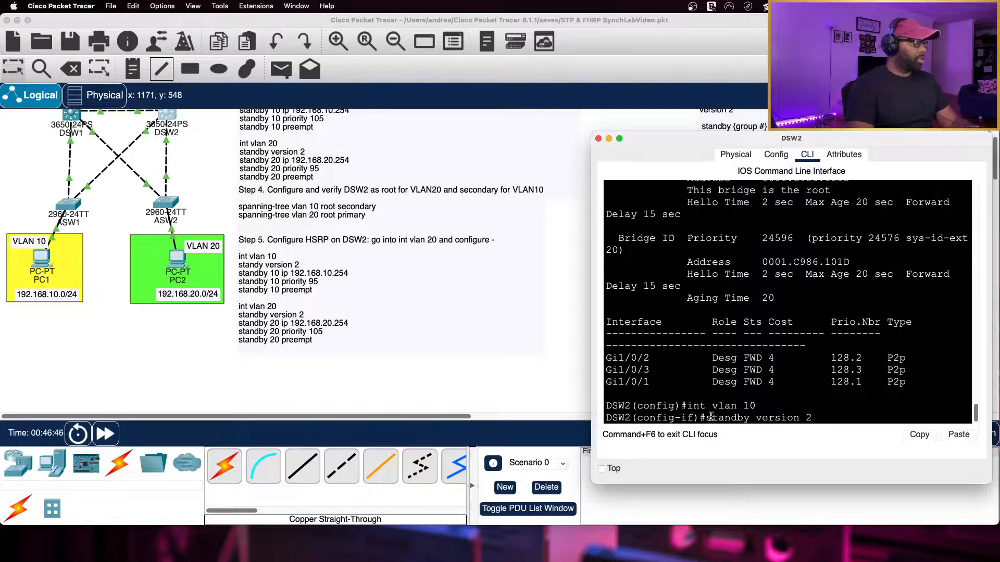
scroll(806, 332, down, 1)
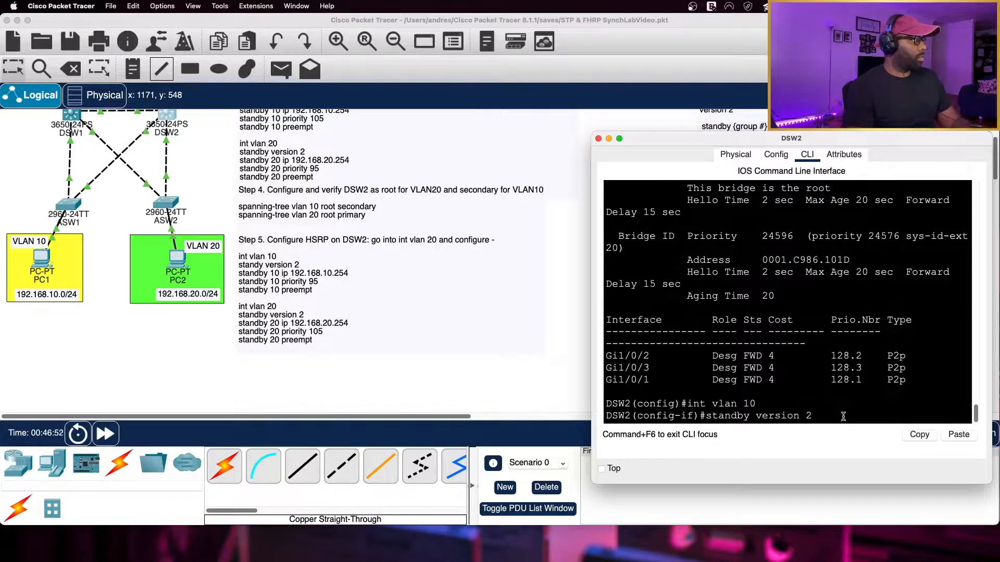
key(Return)
Step: Assign virtual IP 192.168.10.254 to HSRP group 10 on DSW2's VLAN 10 interface with standby 10 ip
text(st)
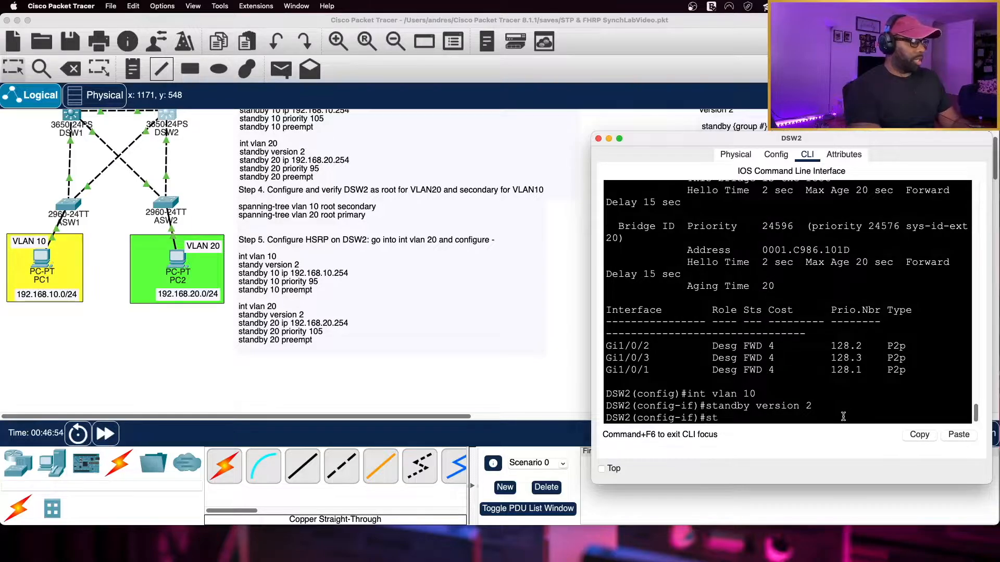
text(andby 10 ip)
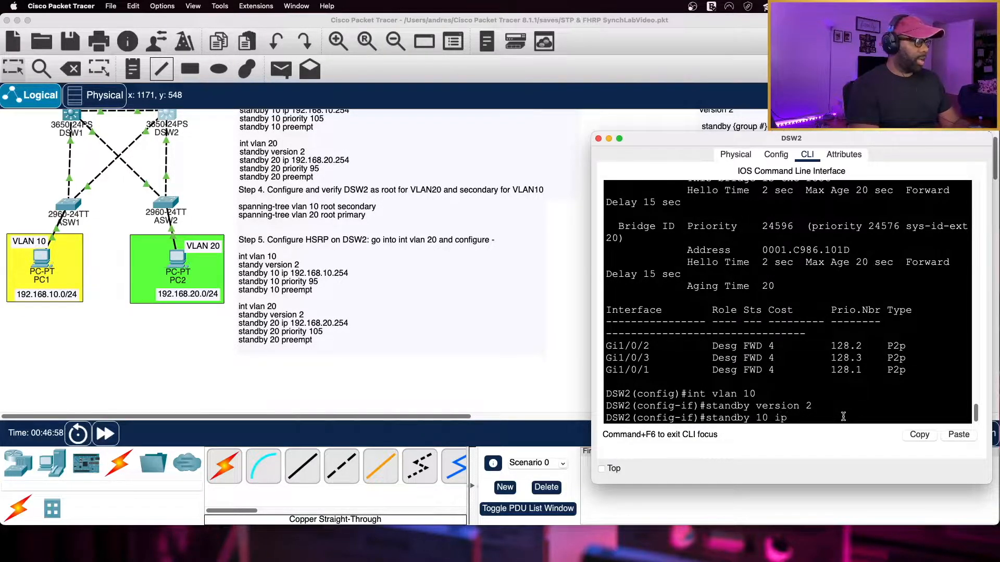
text( 192.1698)
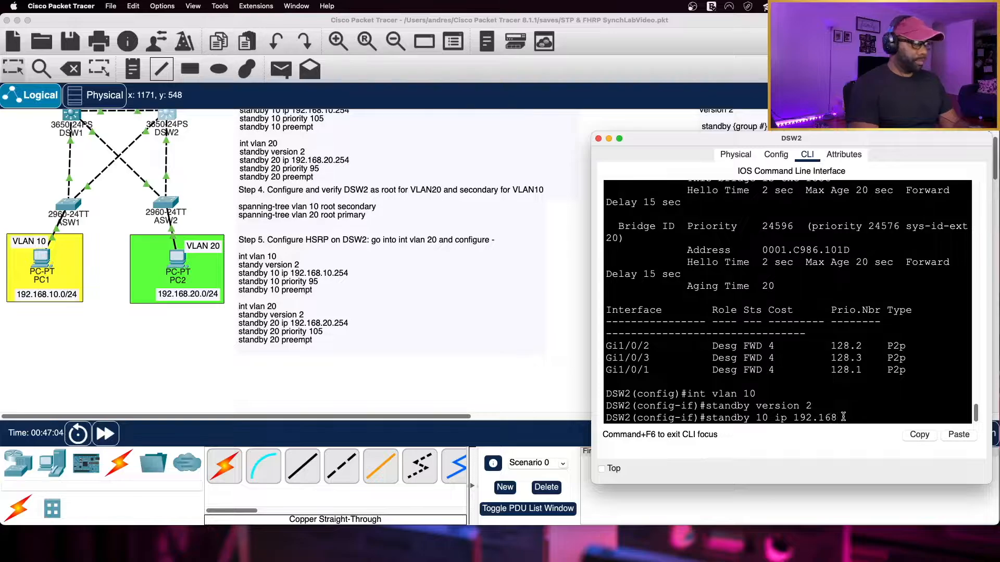
text(10.254)
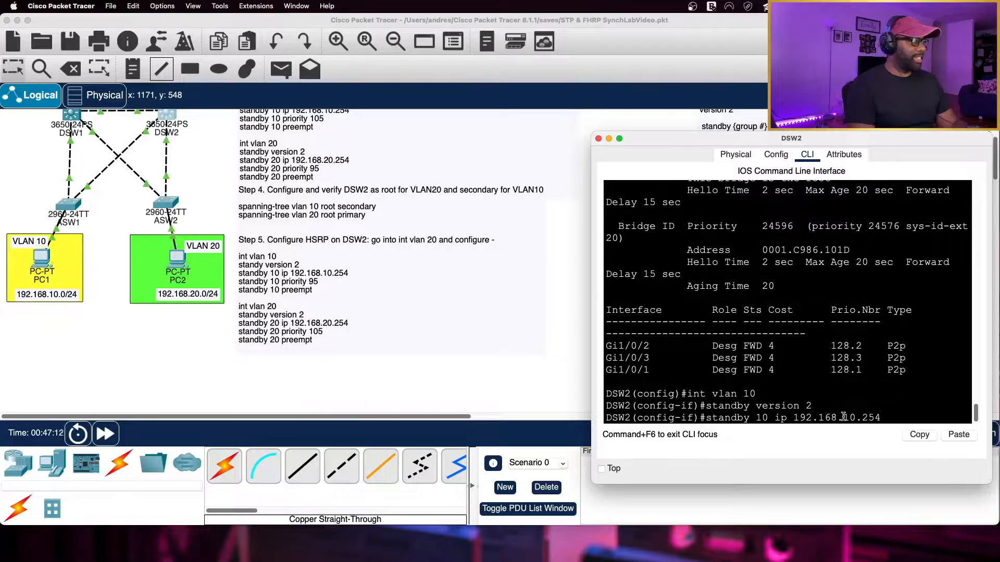
key(Return)
key(Return)
key(Return)
Step: Set the HSRP group 10 priority to 95 on DSW2 with standby 10 priority 95
text(stand)
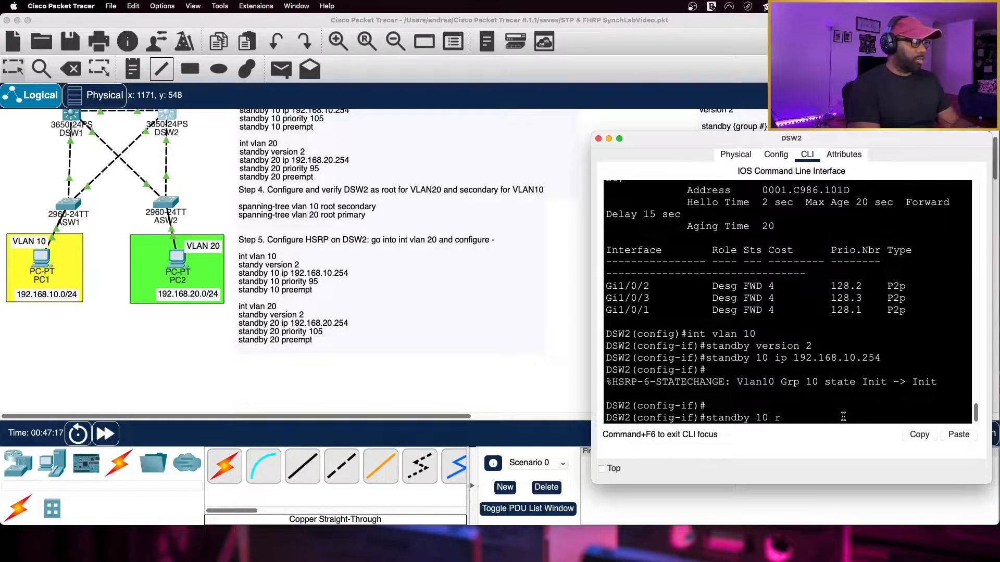
text(by 10 priot)
key(BackSpace)
text(rity 95)
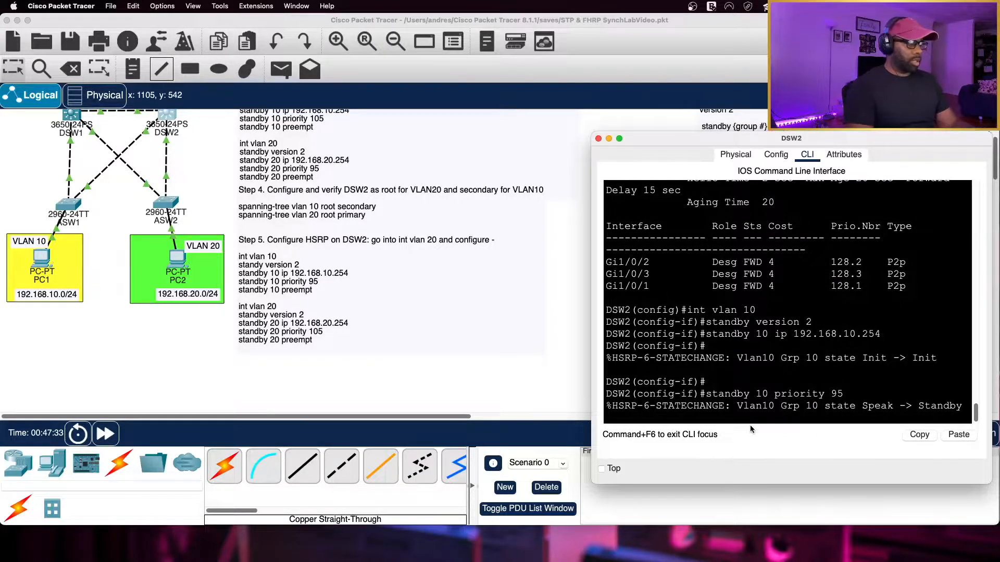
key(Return)
key(Return)
key(Up)
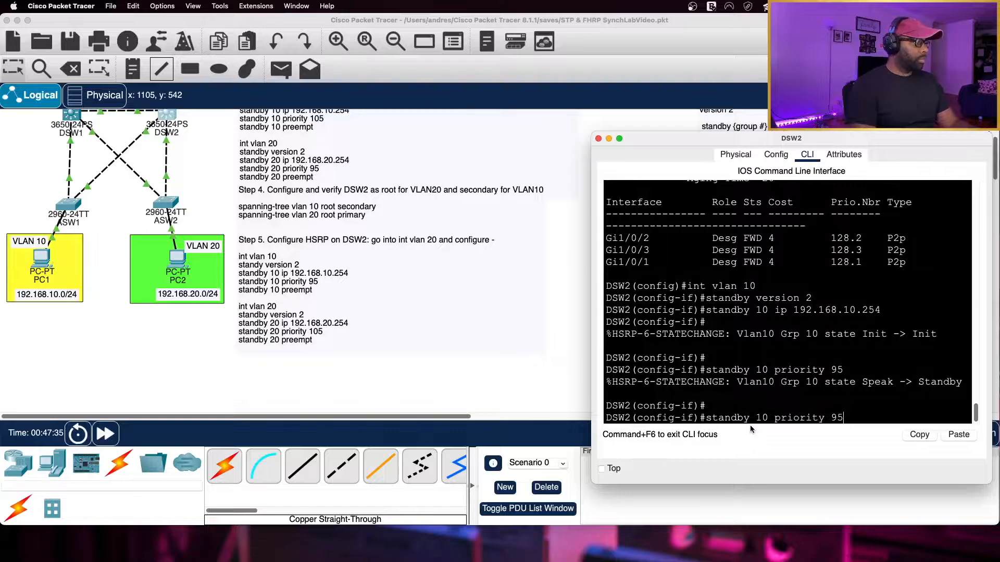
key(Return)
Step: Enable preemption for HSRP group 10 on DSW2's VLAN 10 interface with standby 10 preempt
text(sta)
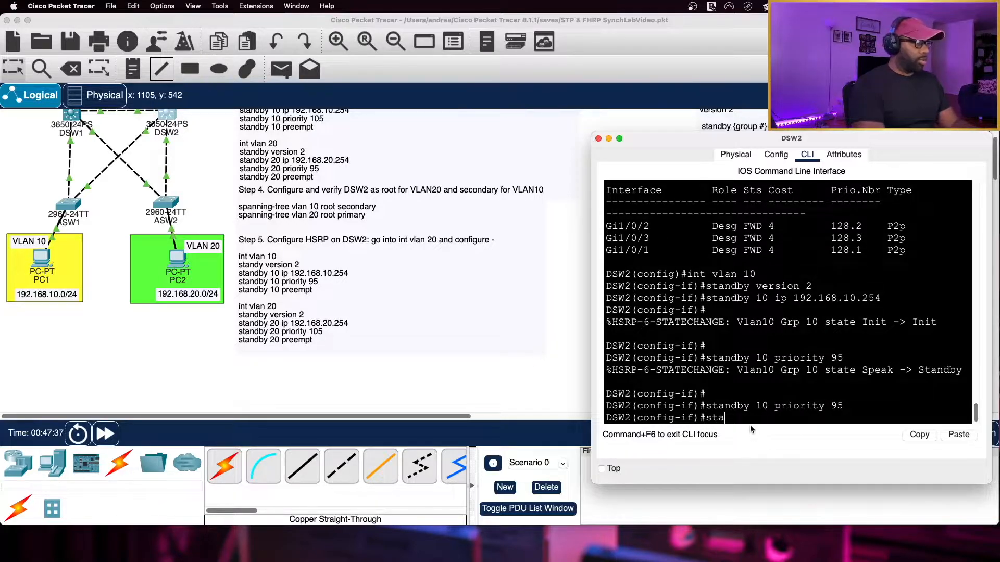
text(ndby 10 preempt)
key(Return)
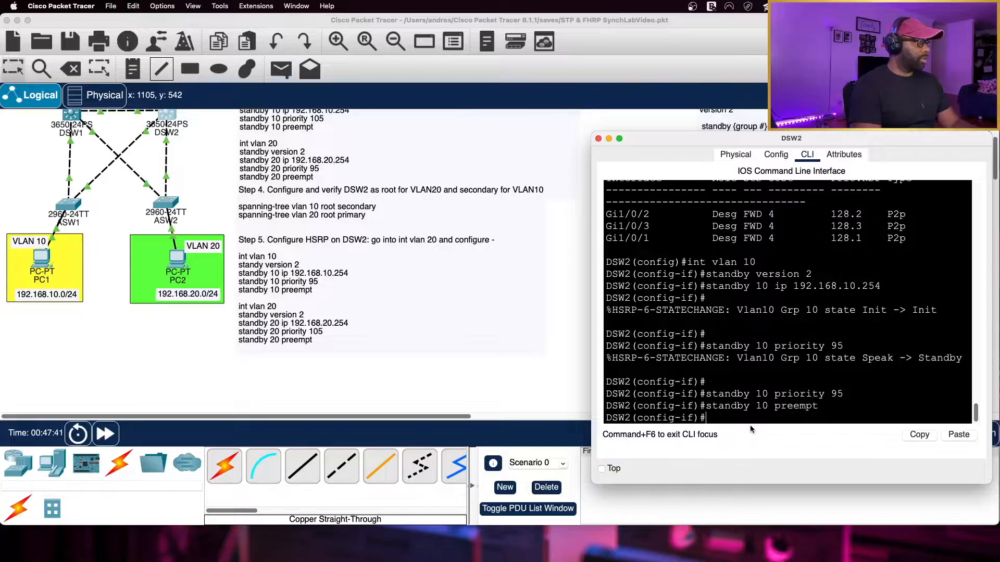
key(Return)
key(Return)
Step: Switch to interface configuration for VLAN 20 on DSW2 and enable HSRP version 2 with standby version 2
text(int vlan 20)
key(Return)
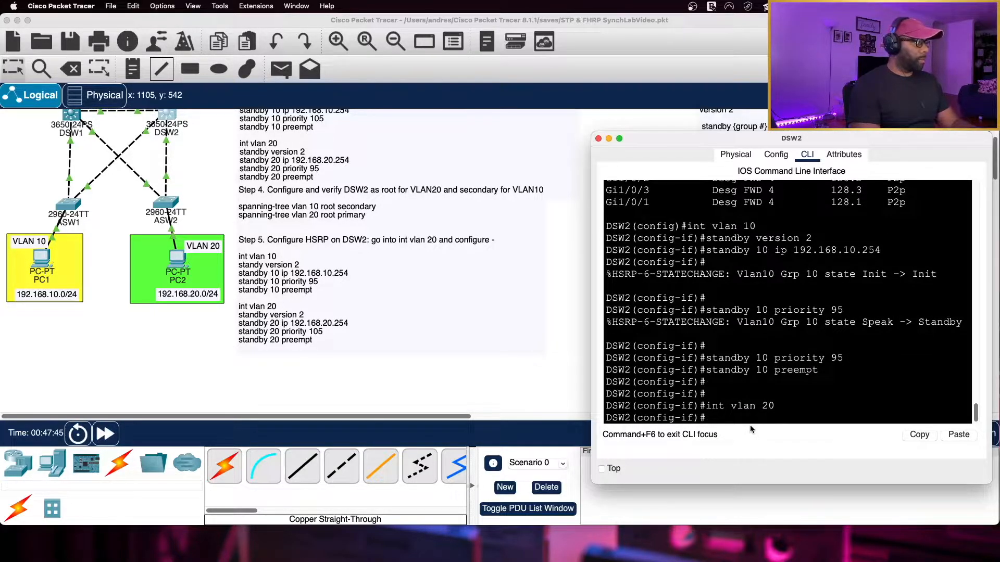
text(stand)
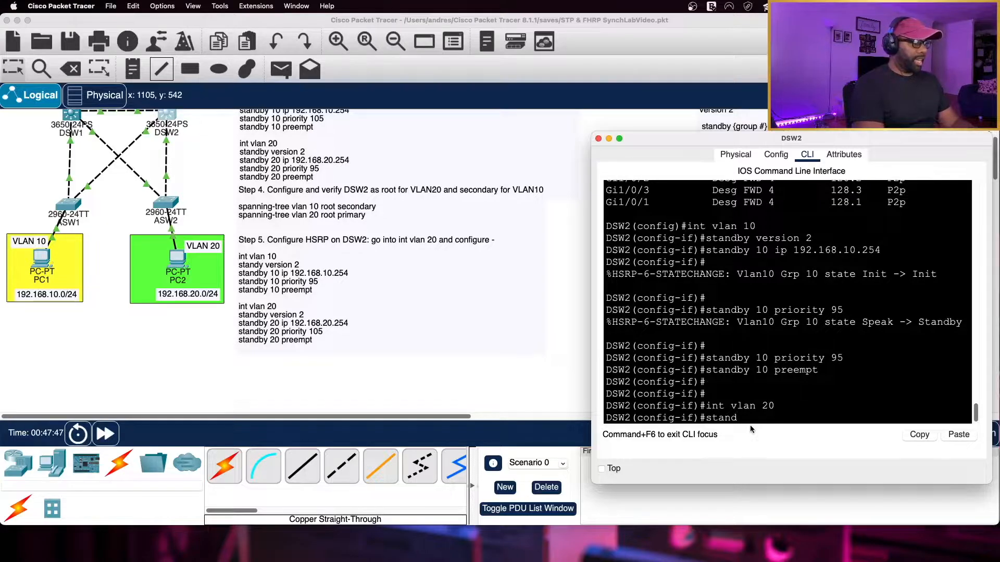
text(by version 2)
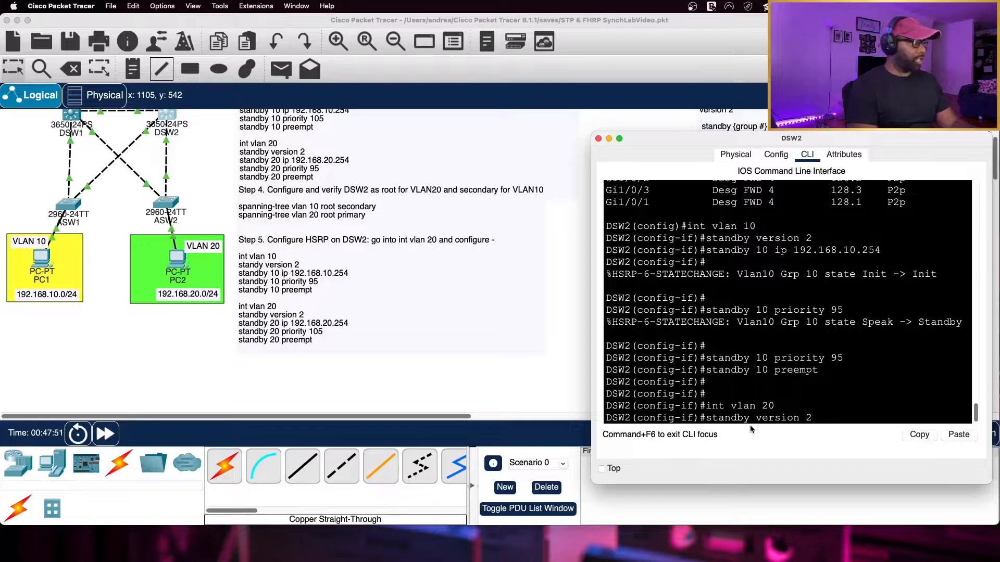
key(Return)
Step: Assign virtual IP 192.168.20.254 to HSRP group 20 on DSW2's VLAN 20 interface with standby 20 ip
text(standby)
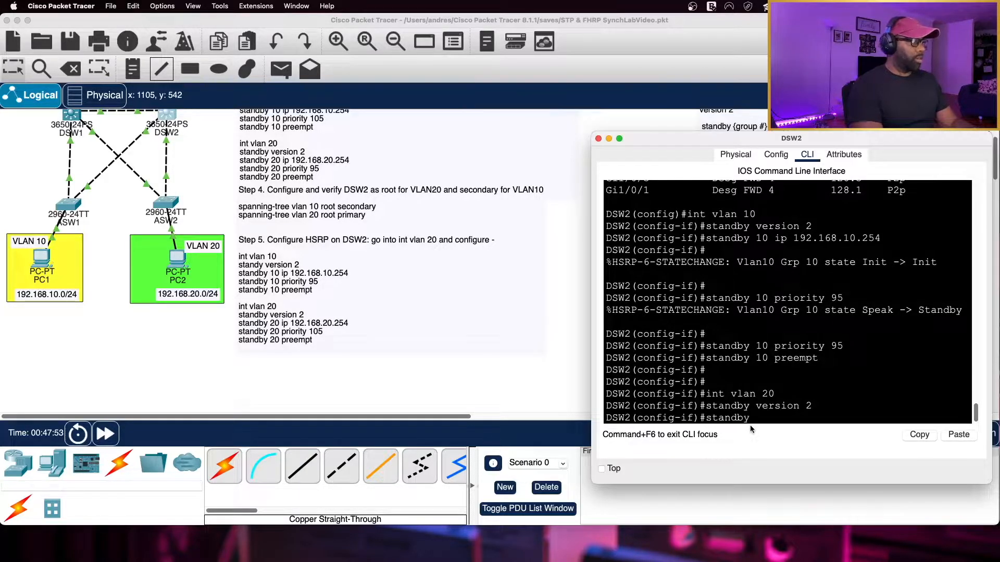
text( 20)
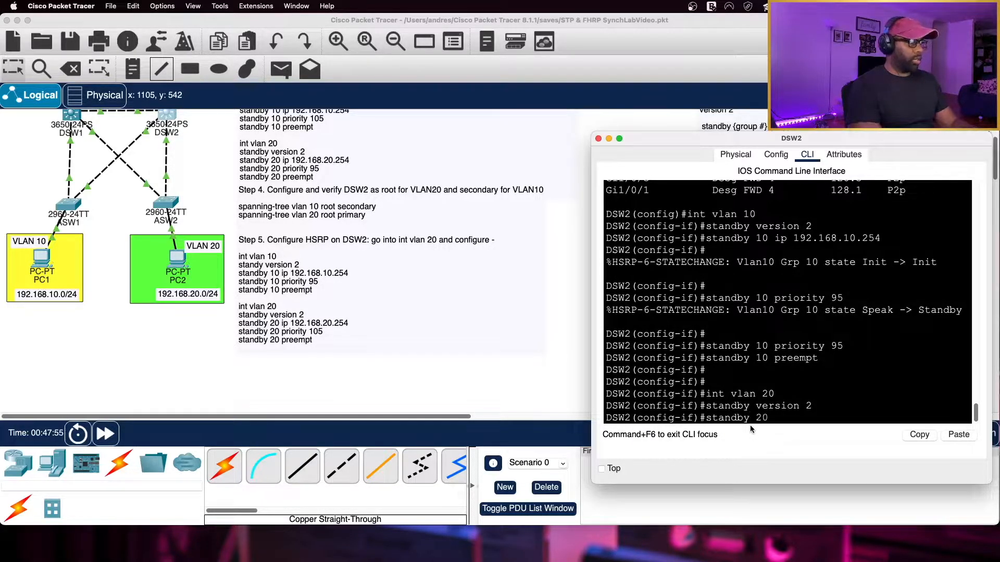
text( ip)
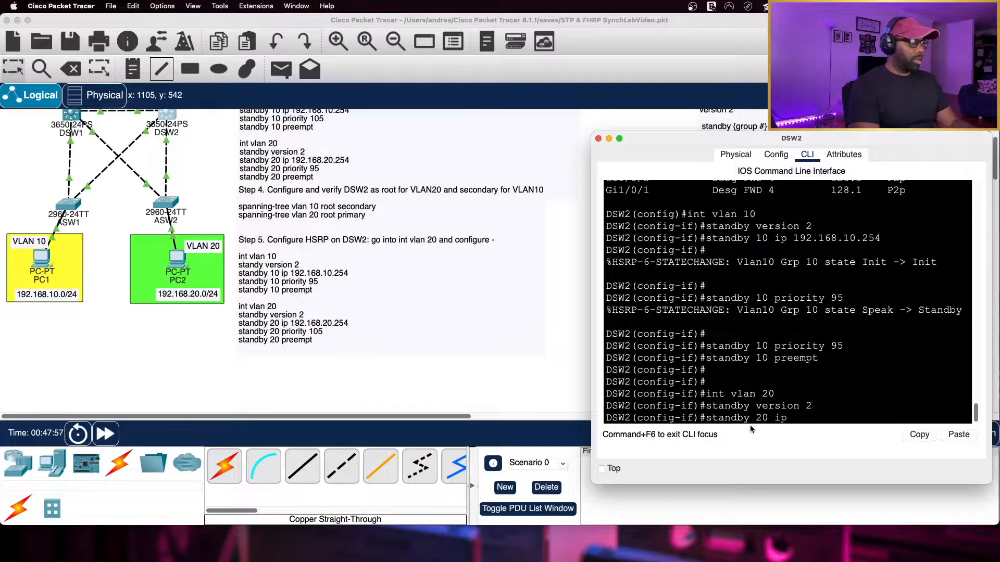
text( 192)
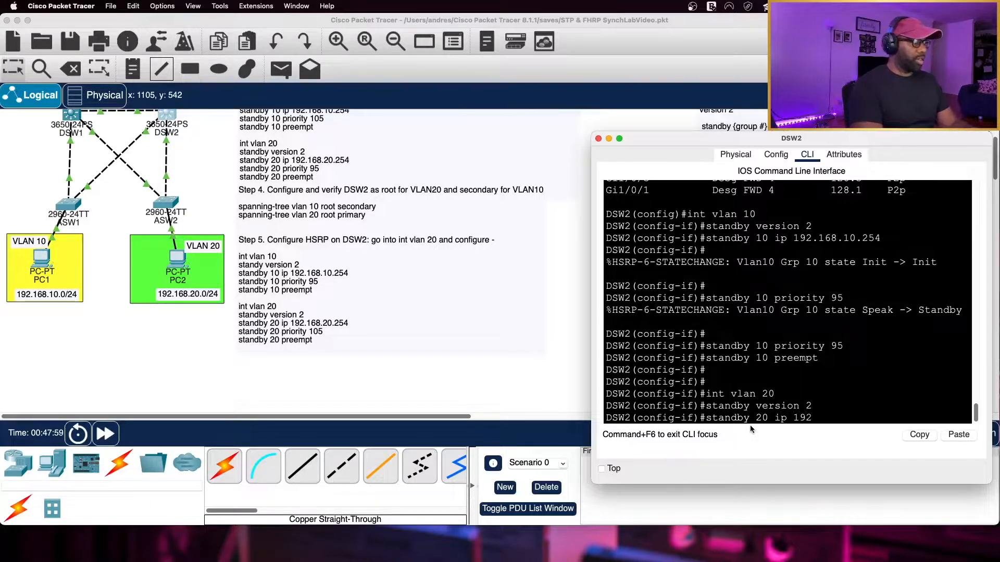
text(.168)
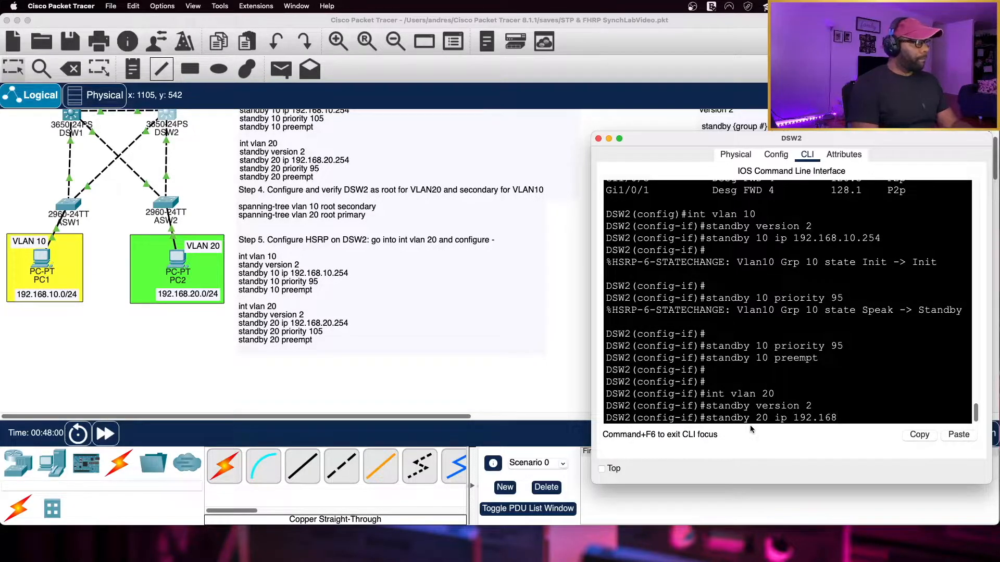
text(.20.254)
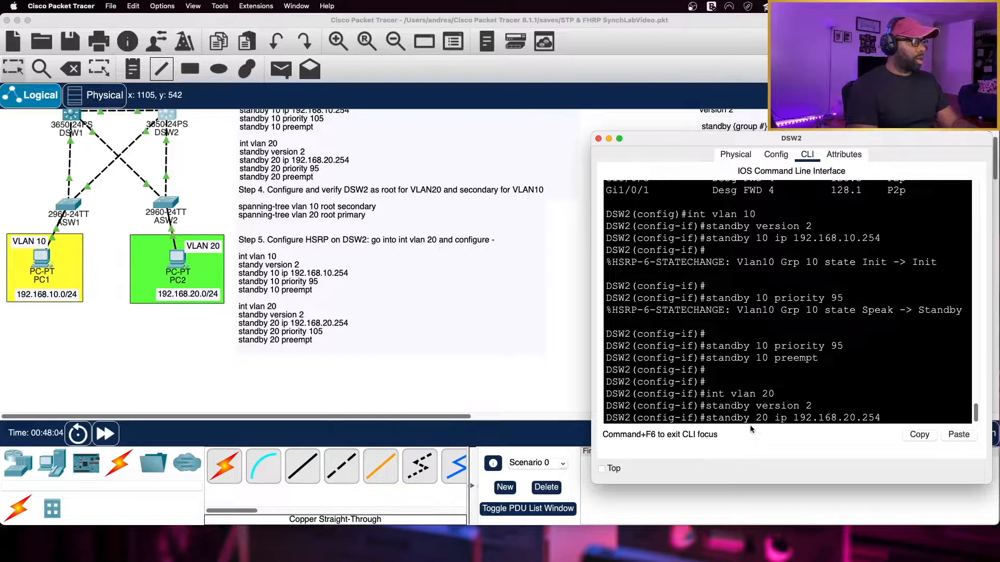
key(Return)
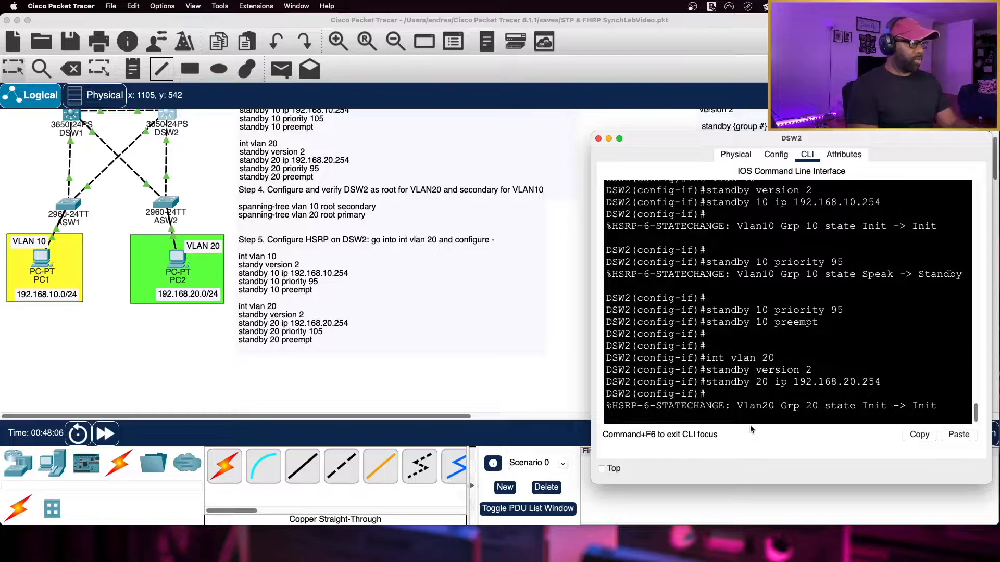
key(Return)
key(Return)
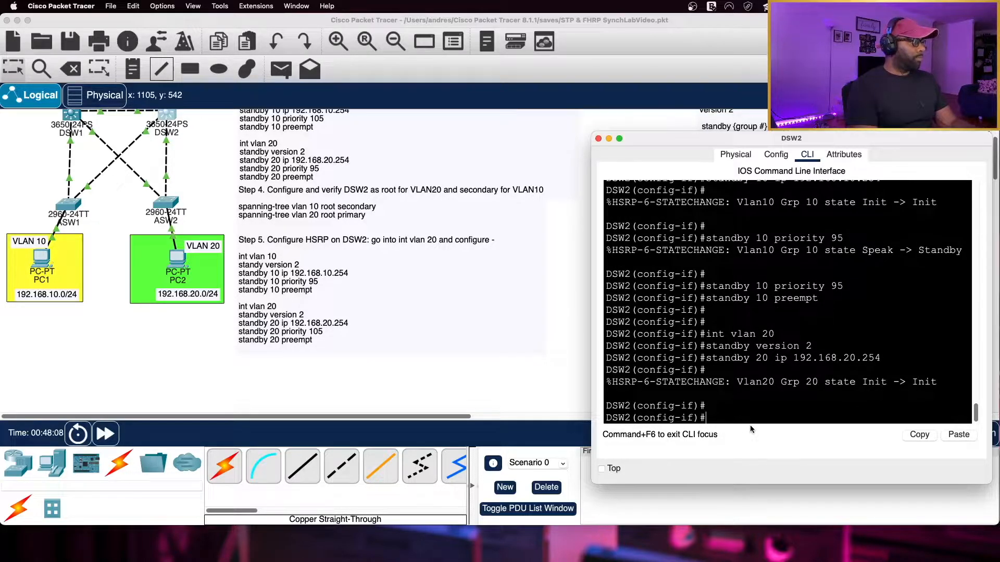
Step: Try to set an HSRP priority of 105 on DSW2's VLAN 20 interface with standby priority 105, omitting the group number
text(prior)
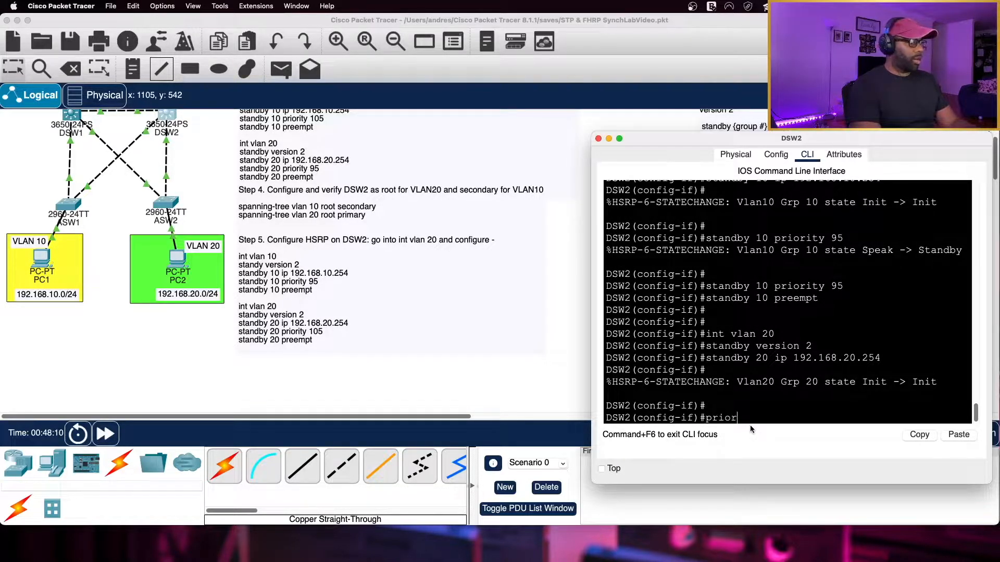
text(ity 10)
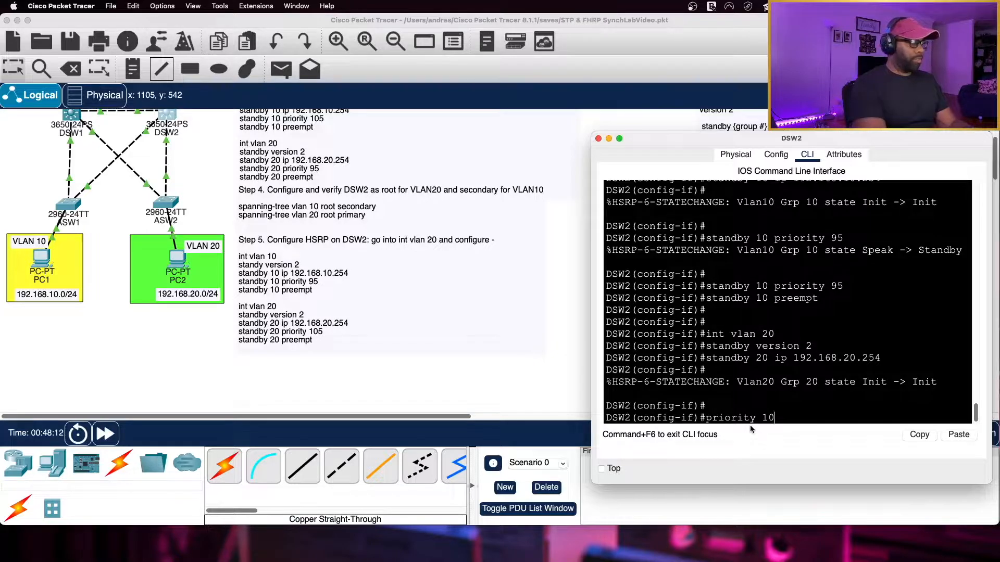
text(5)
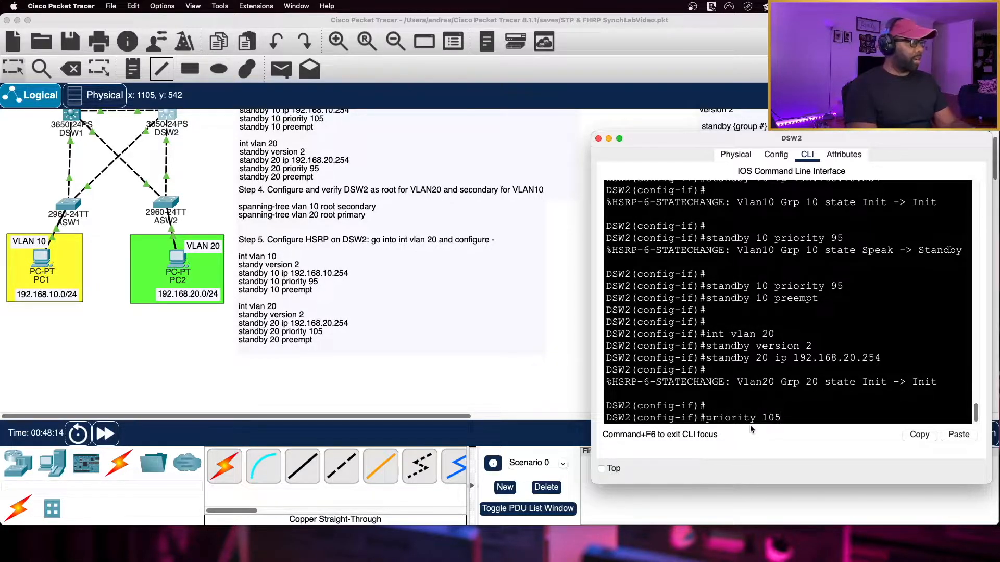
key(Left)
key(Left)
key(Left)
key(Left)
key(Left)
key(Left)
key(Left)
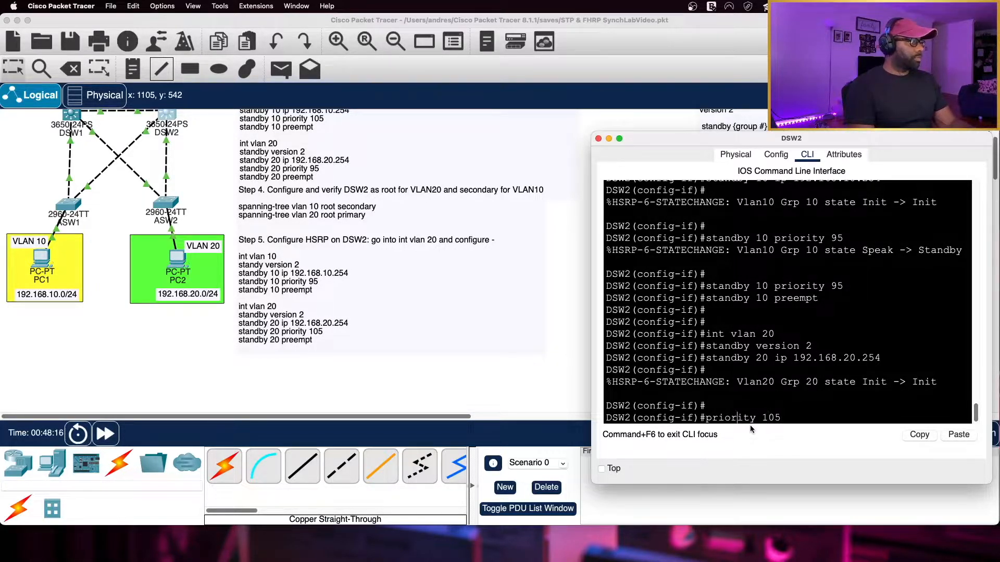
text(stand)
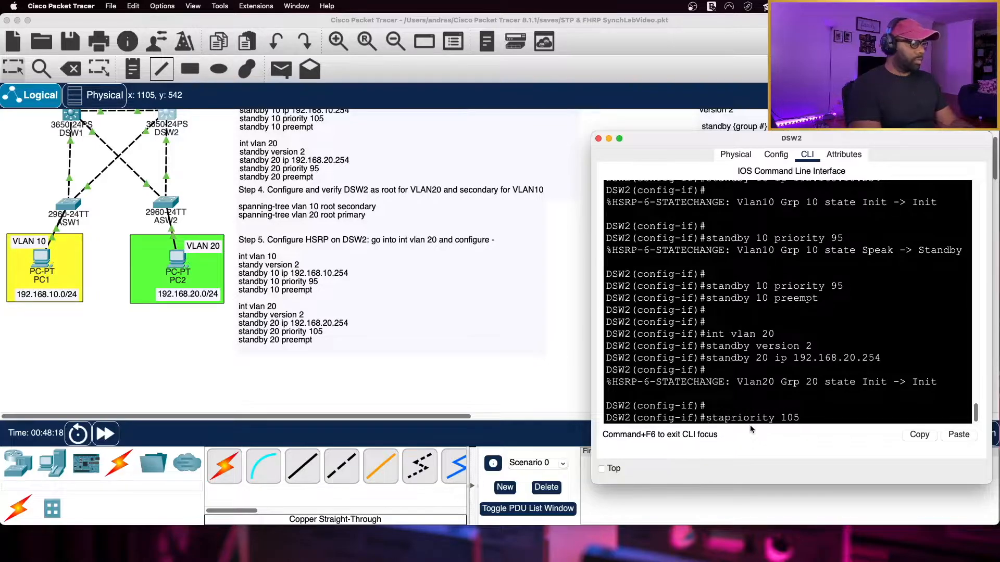
text(by)
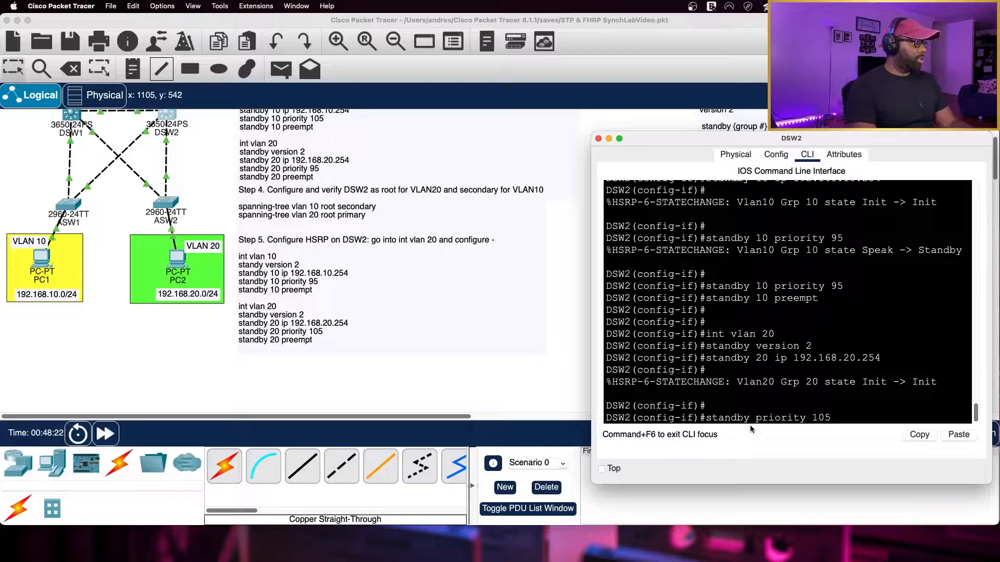
key(Return)
text(20)
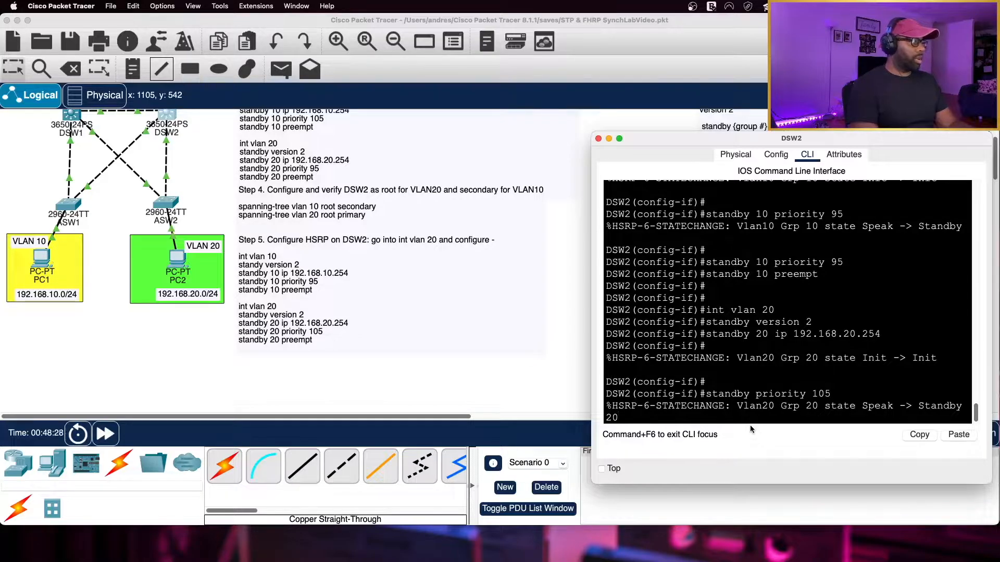
key(Return)
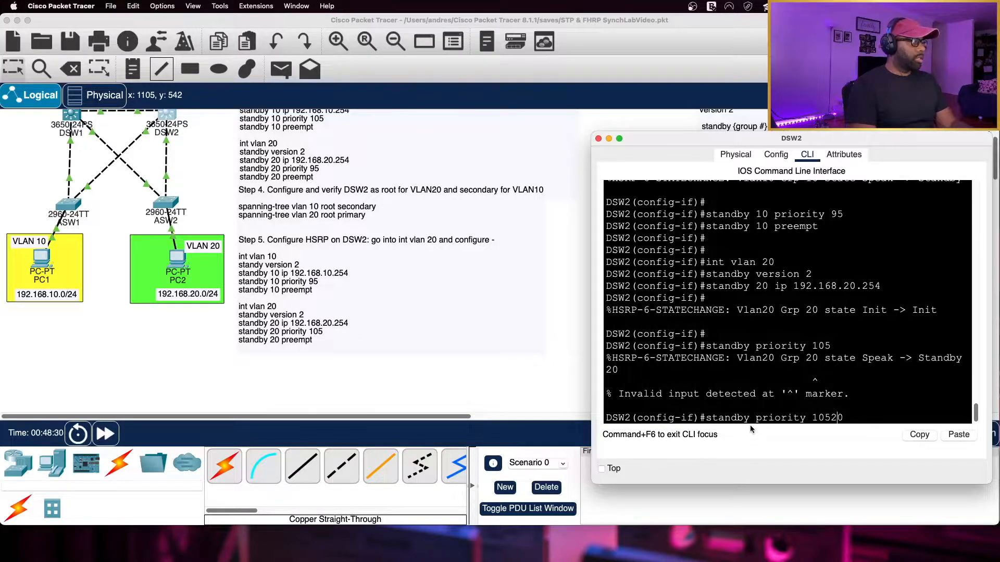
Step: Set the HSRP group 20 priority to 105 on DSW2's VLAN 20 interface with standby 20 priority 105
key(BackSpace)
key(BackSpace)
key(Left)
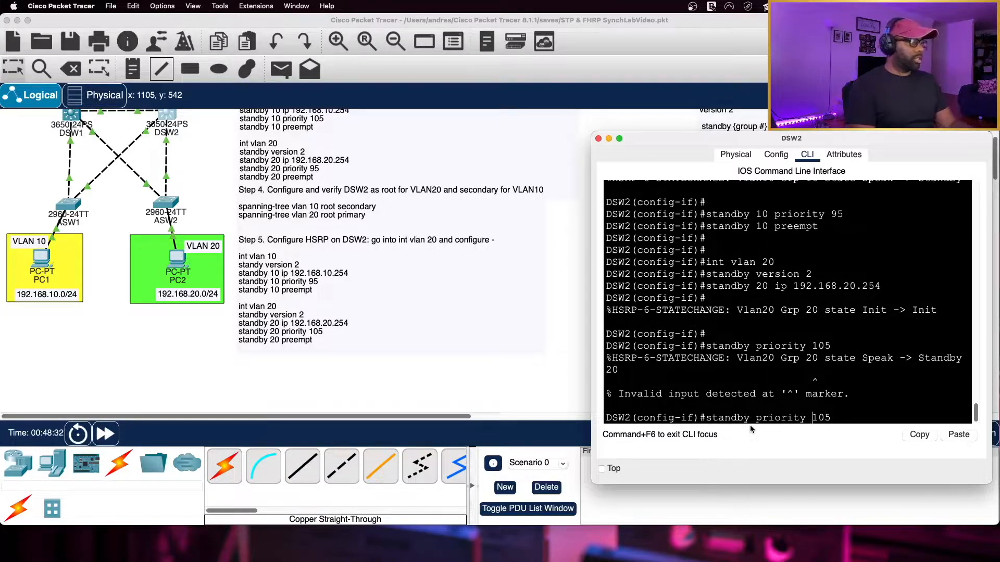
text(20)
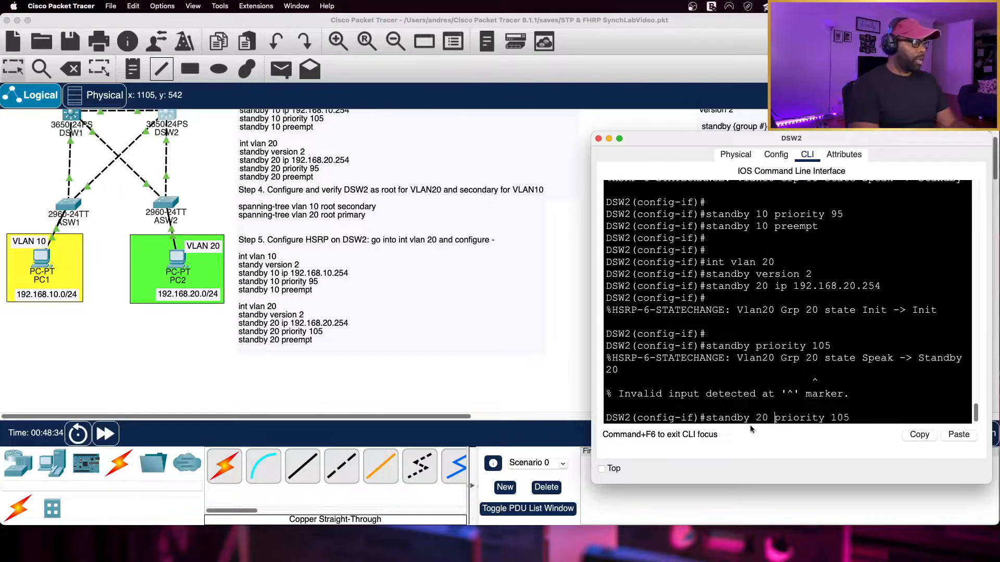
key(Return)
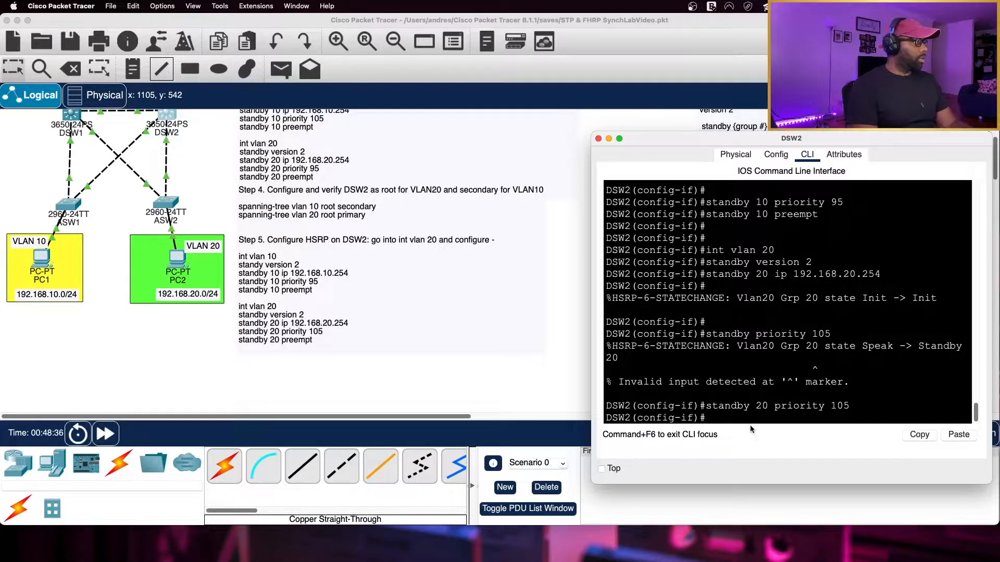
Step: Enable preemption for HSRP group 20 on DSW2's VLAN 20 interface with standby 20 preempt
text(standby 20 pri)
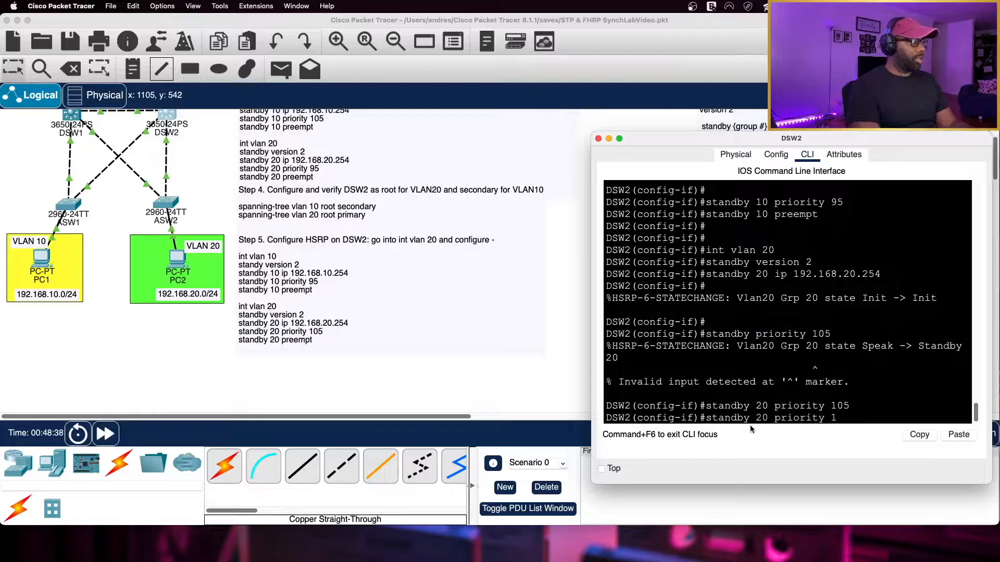
key(BackSpace)
text(e)
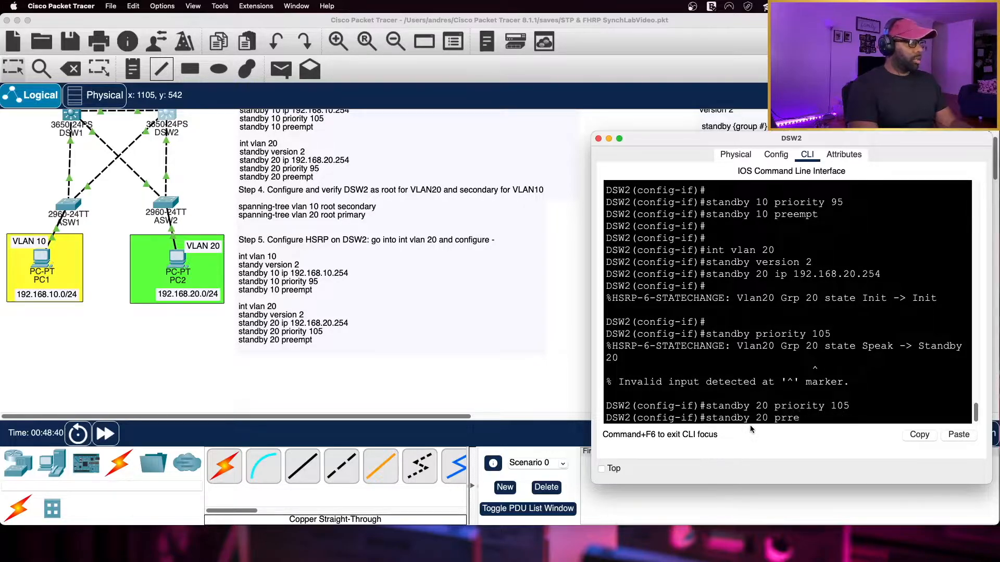
text(empt)
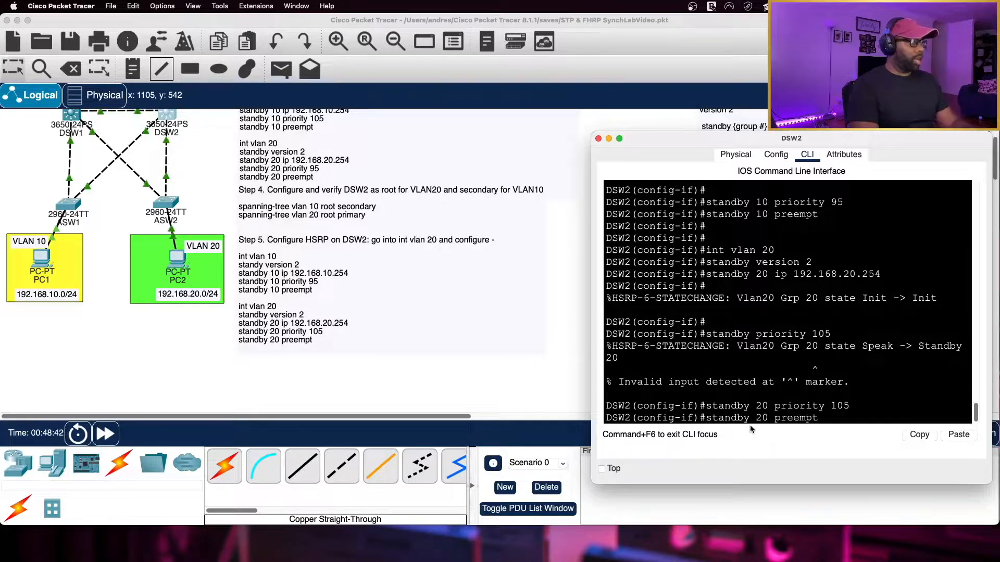
key(Return)
key(Return)
key(Return)
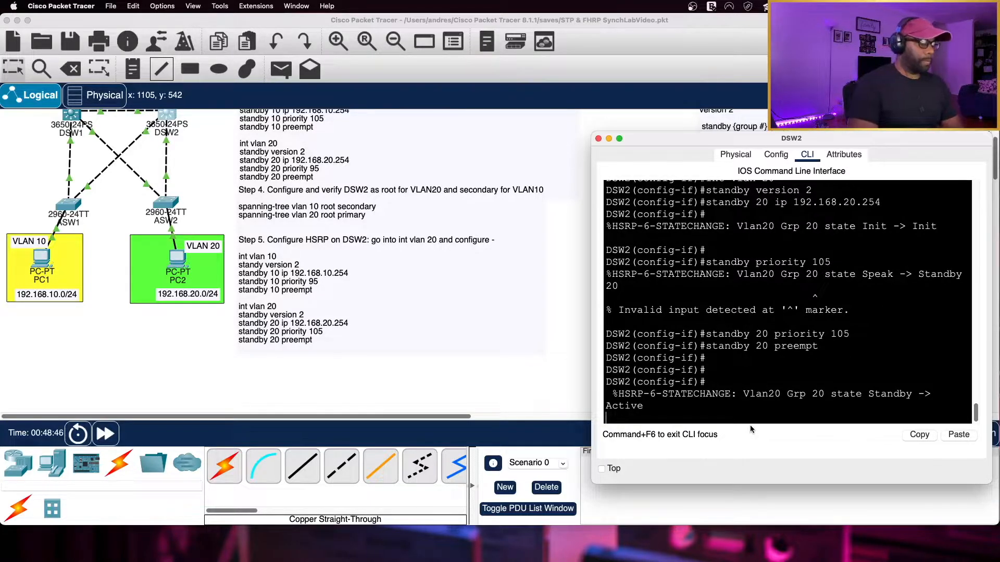
key(Return)
key(Return)
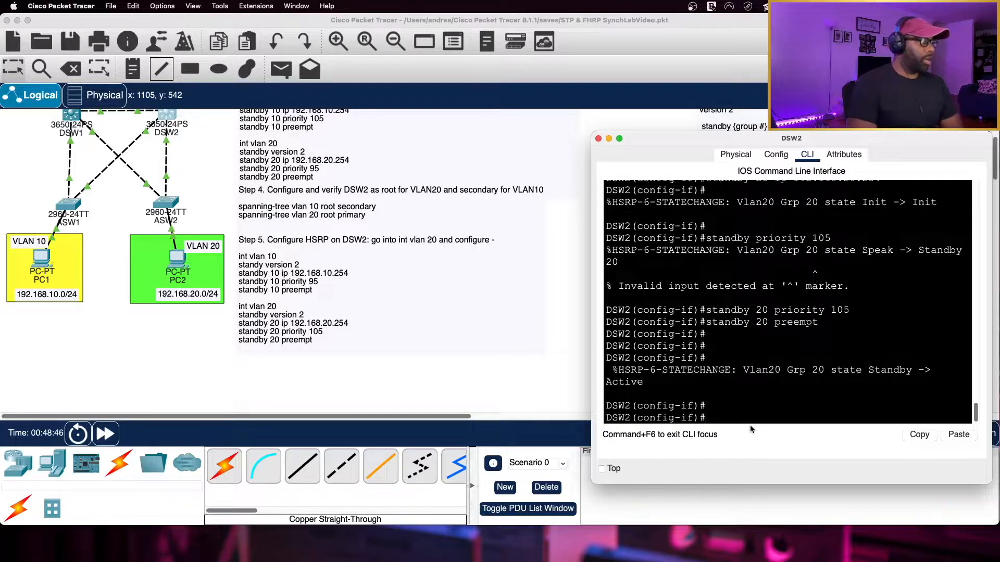
Step: Close DSW2's console, open DSW1's, and display its HSRP summary with do sh standby br
click(598, 139)
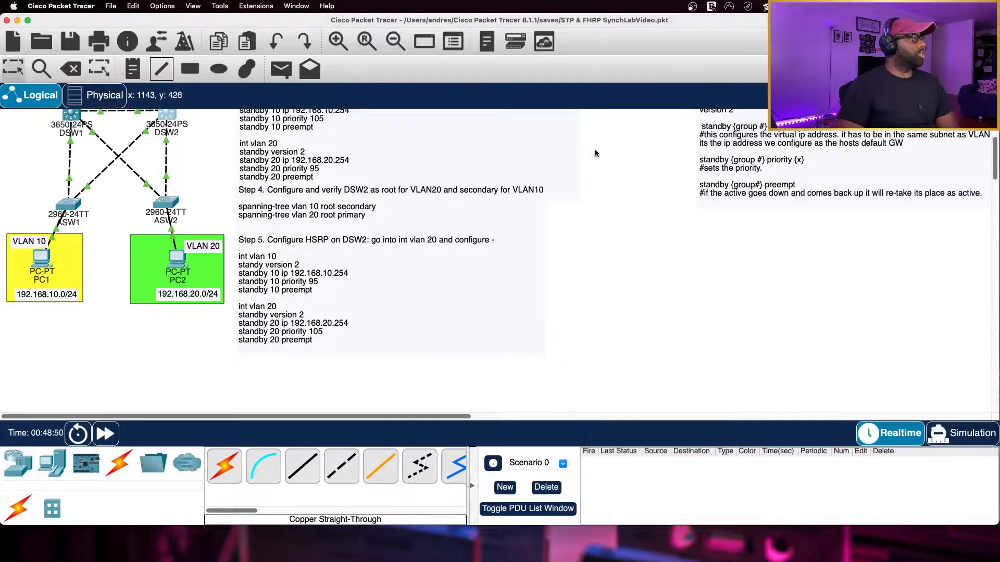
scroll(597, 154, up, 3)
click(78, 203)
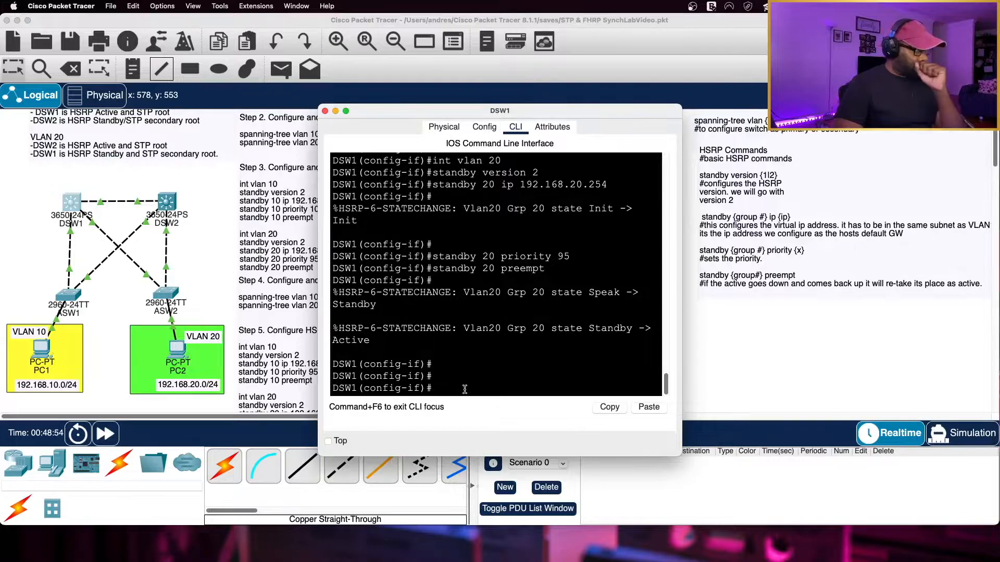
scroll(820, 324, up, 3)
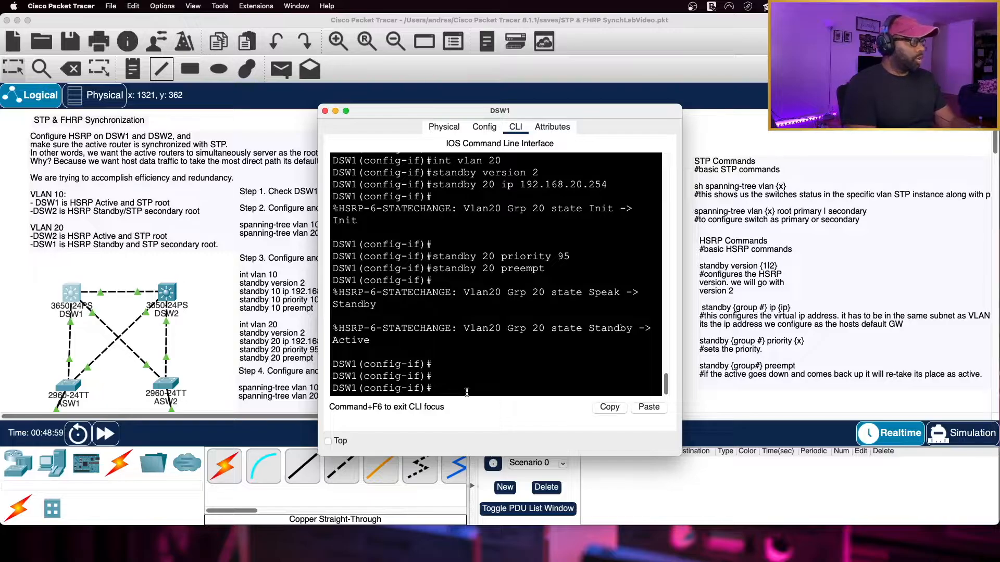
text(do sh standby)
text( br)
key(Return)
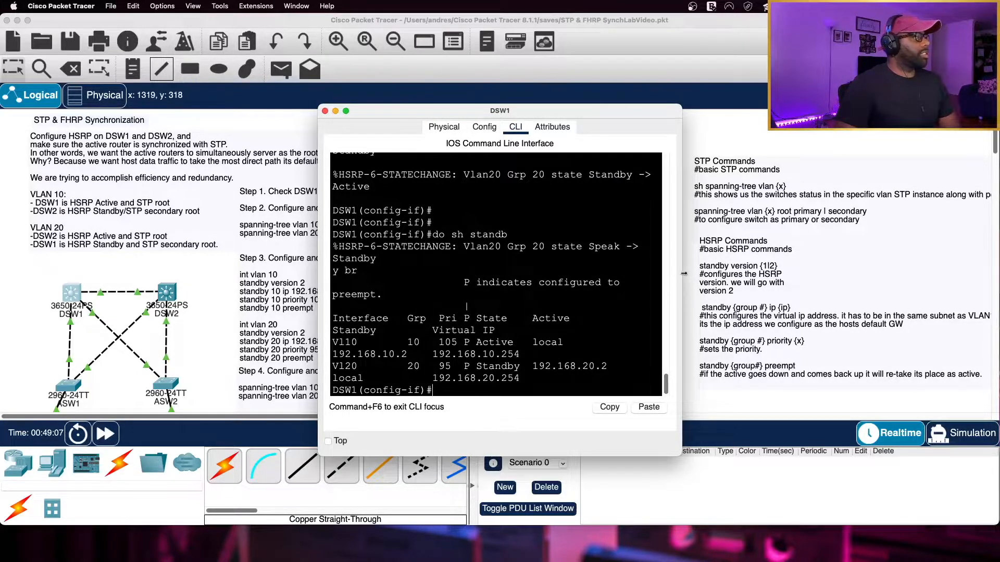
Step: Widen DSW1's console and examine the priority, state and virtual IP of VLANs 10 and 20 against the configured VLAN 20 address
drag(683, 273, 997, 273)
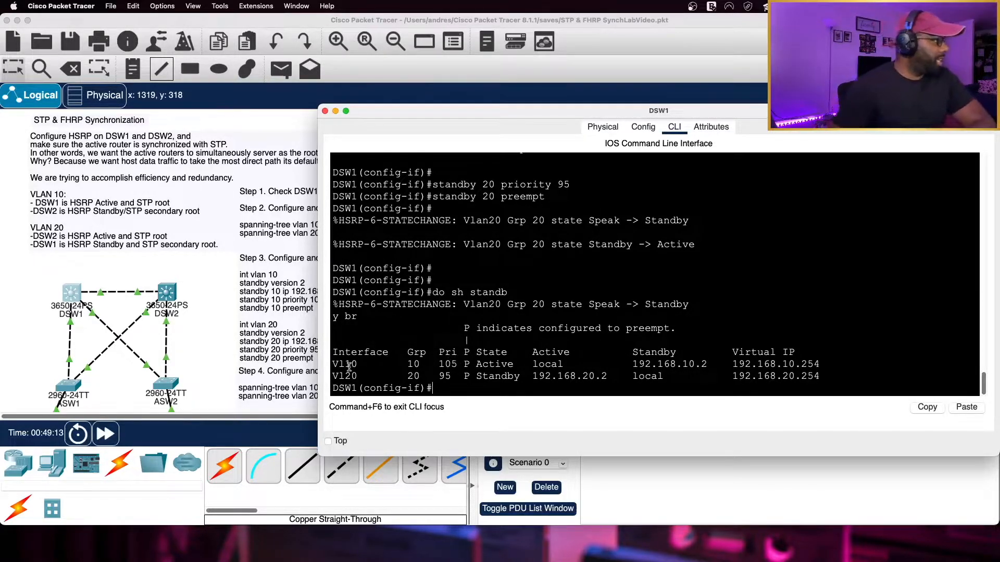
drag(444, 364, 456, 363)
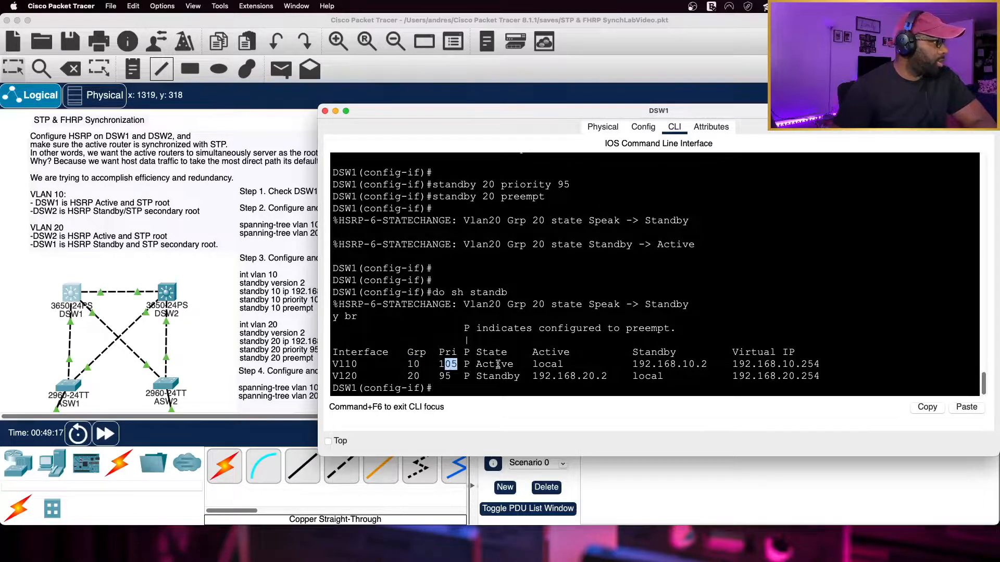
click(478, 364)
drag(479, 364, 731, 365)
click(655, 344)
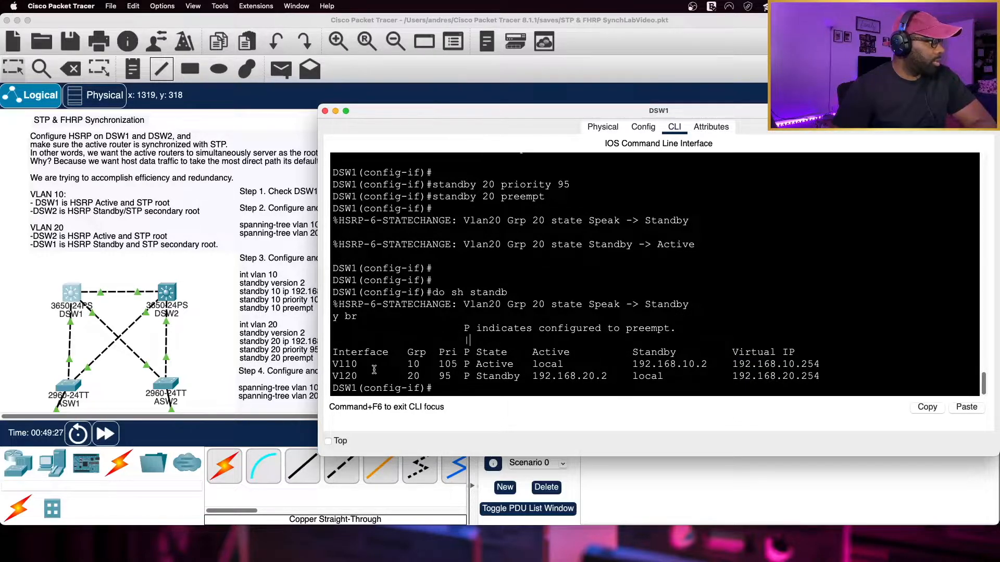
drag(480, 378, 829, 377)
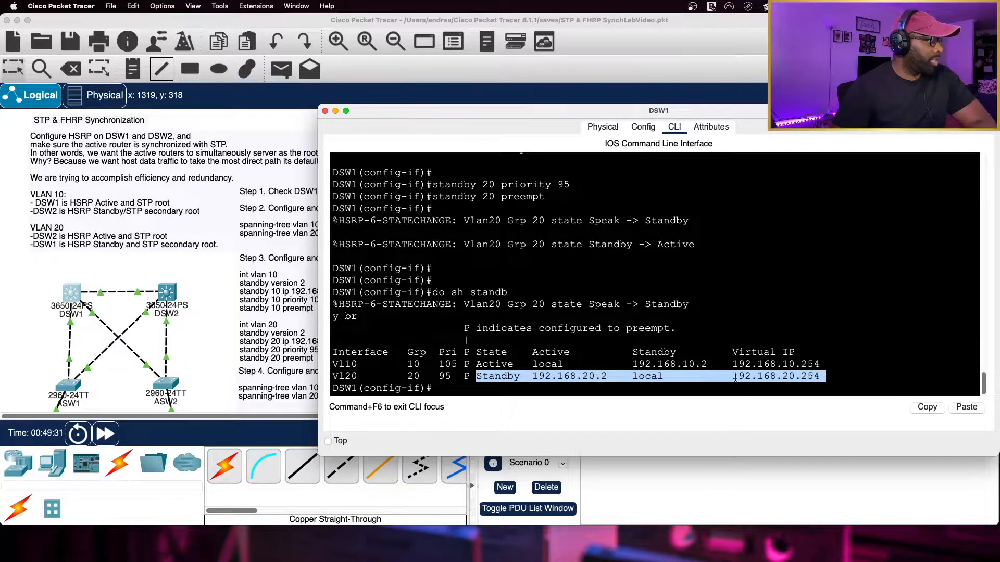
click(816, 381)
scroll(697, 370, up, 5)
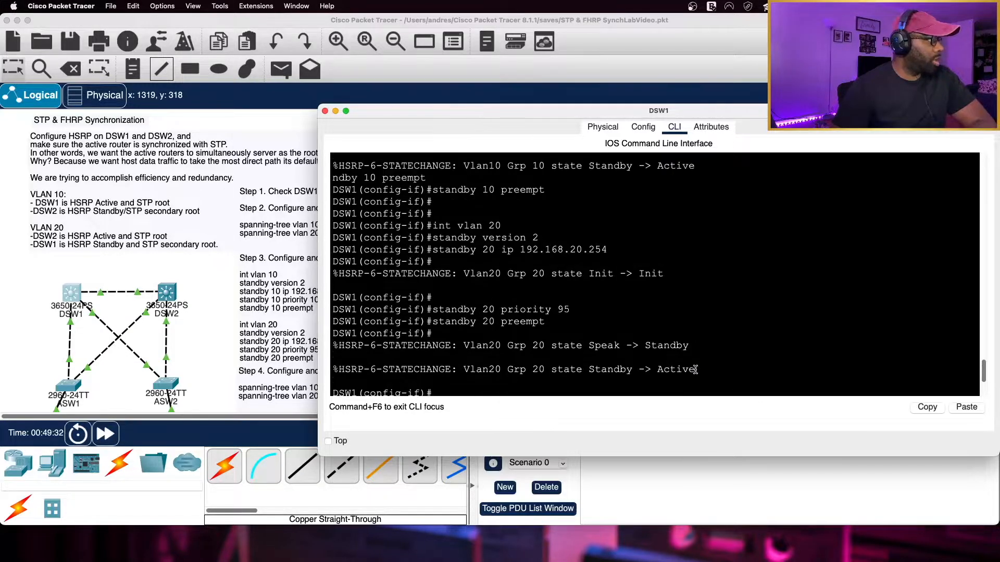
drag(439, 251, 608, 253)
scroll(606, 252, down, 5)
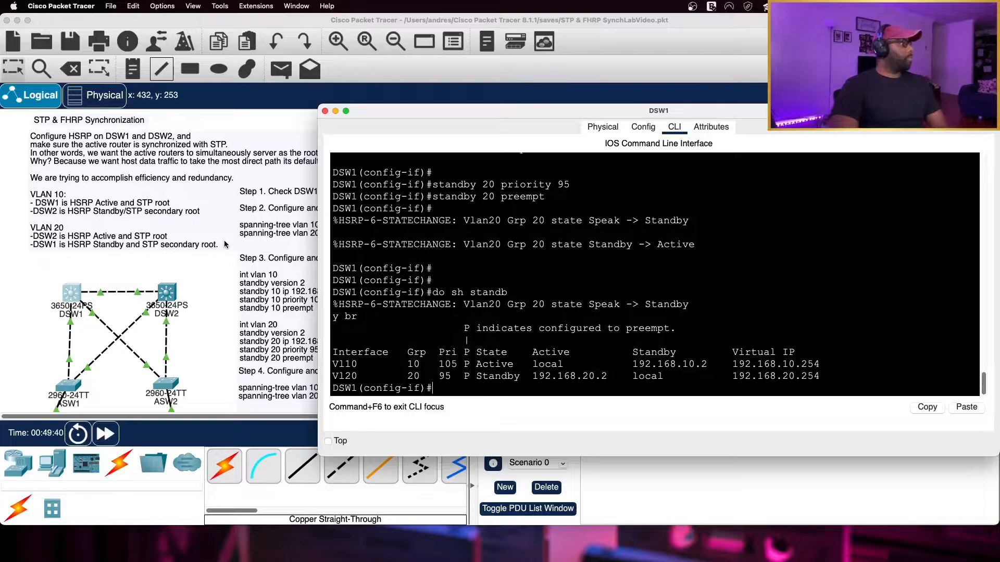
Step: Open DSW2's console and display its HSRP summary with do sh standby br
click(169, 290)
text(do sh standby)
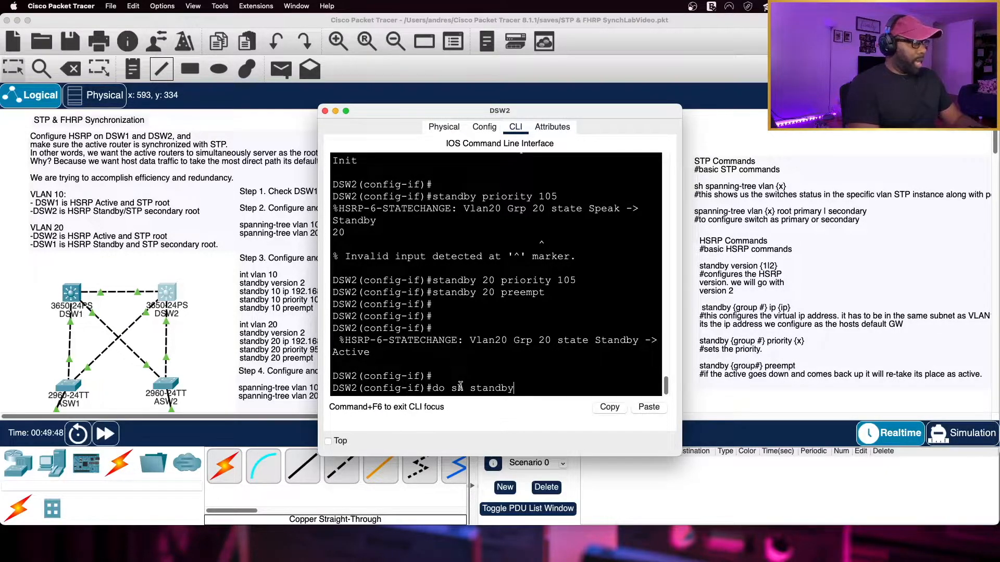
text( br)
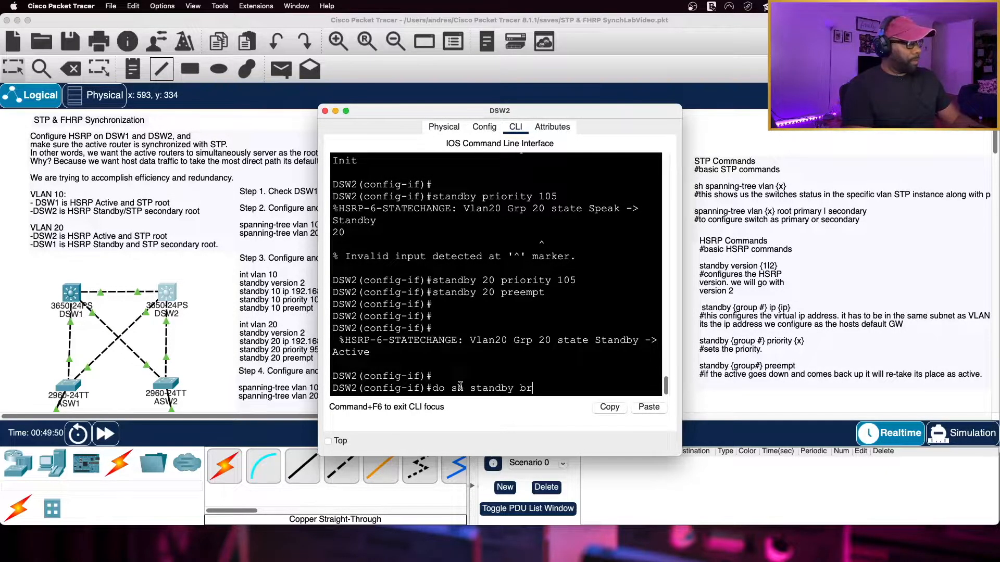
key(Return)
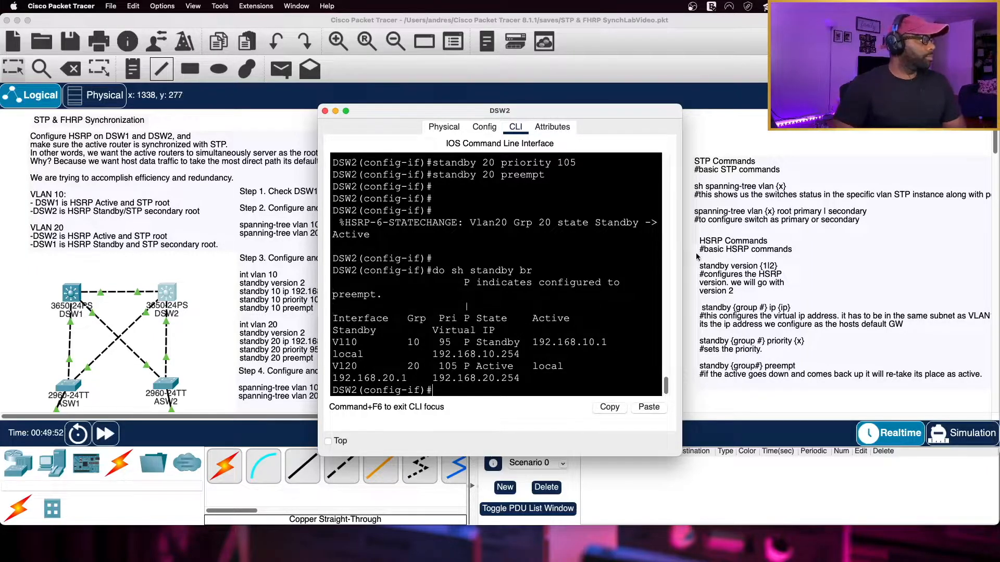
Step: Widen DSW2's console and examine the HSRP state, standby router and virtual IP entries for VLANs 10 and 20
drag(682, 259, 998, 260)
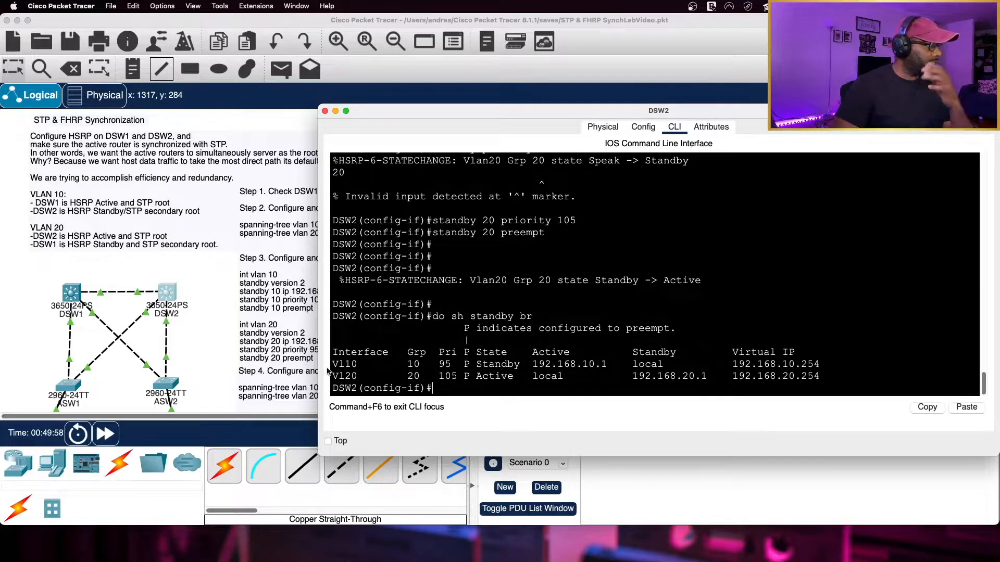
drag(331, 365, 376, 365)
drag(476, 365, 521, 364)
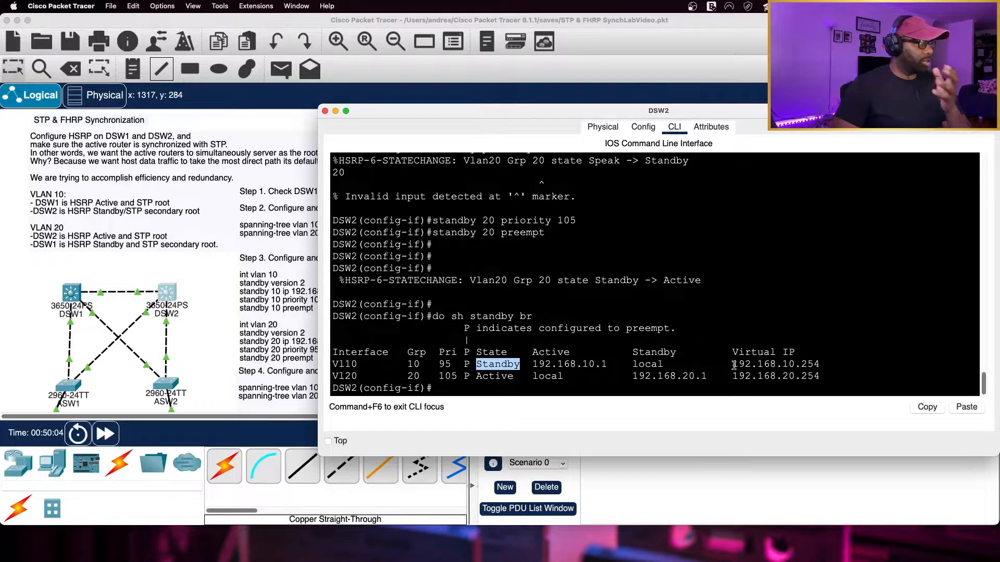
drag(737, 365, 828, 364)
click(800, 365)
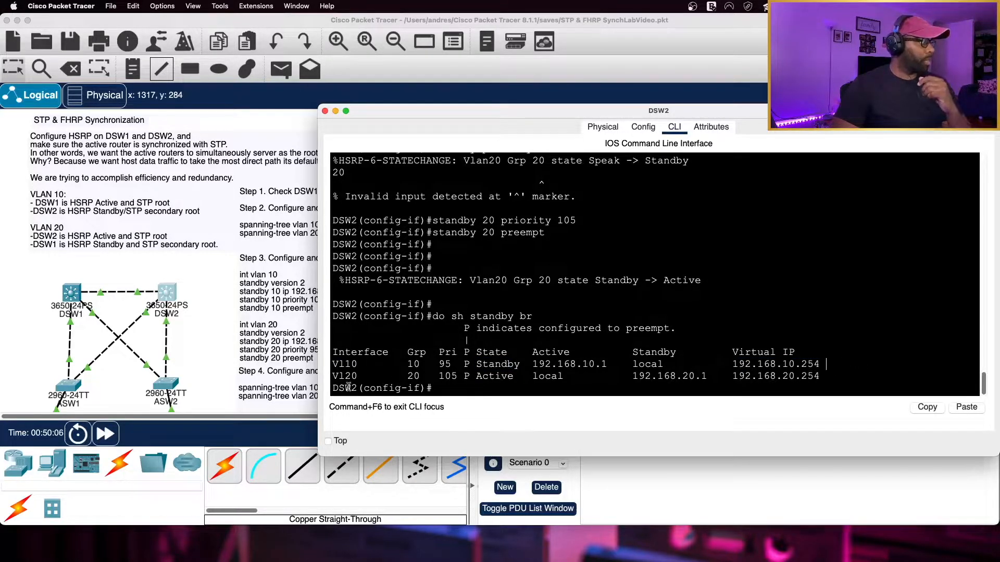
drag(336, 376, 358, 376)
drag(470, 376, 539, 384)
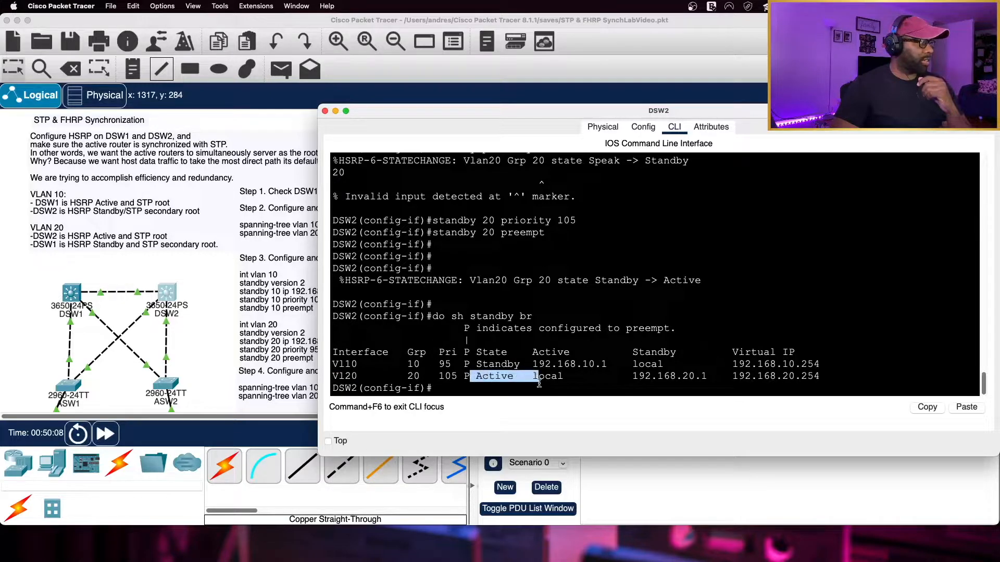
click(564, 377)
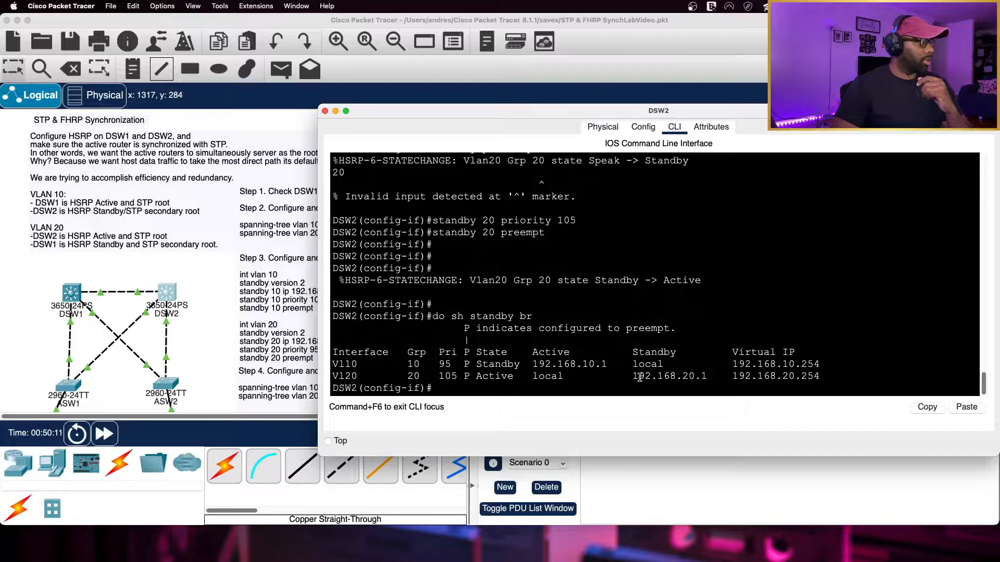
drag(639, 376, 846, 376)
click(872, 365)
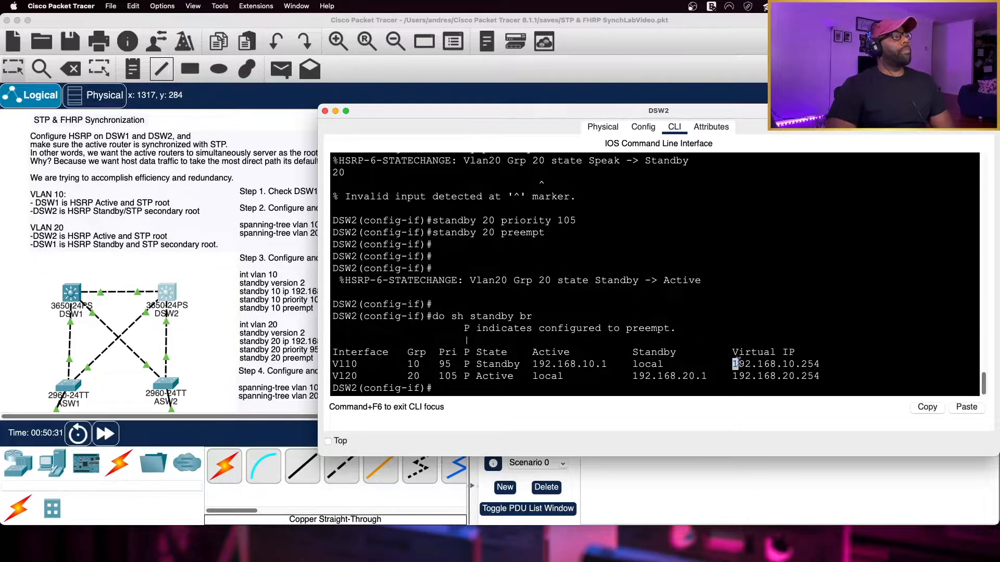
Step: Highlight VLAN 10's virtual IP in DSW2's HSRP summary and save the lab file
drag(737, 363, 828, 363)
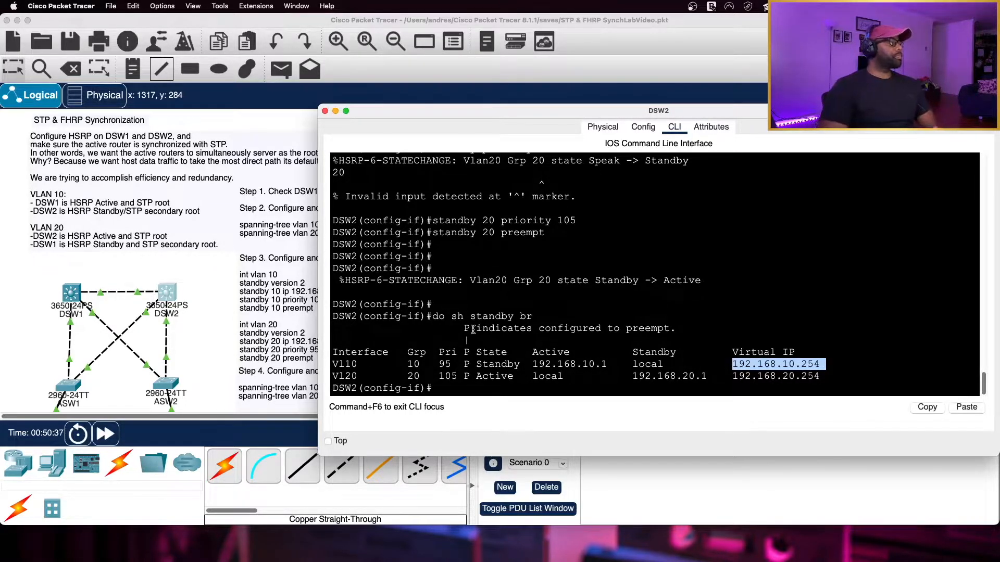
scroll(14, 321, down, 3)
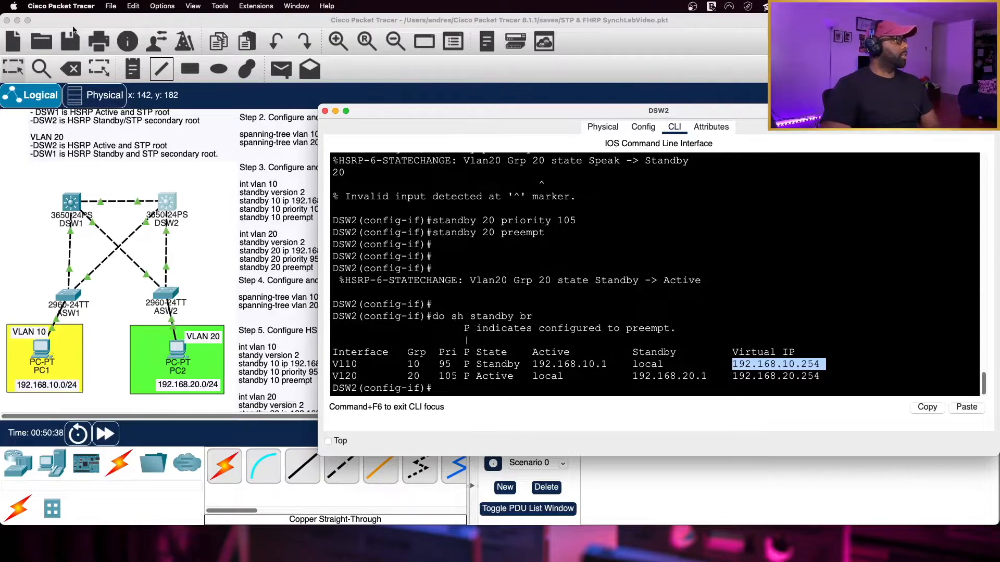
click(108, 6)
click(138, 70)
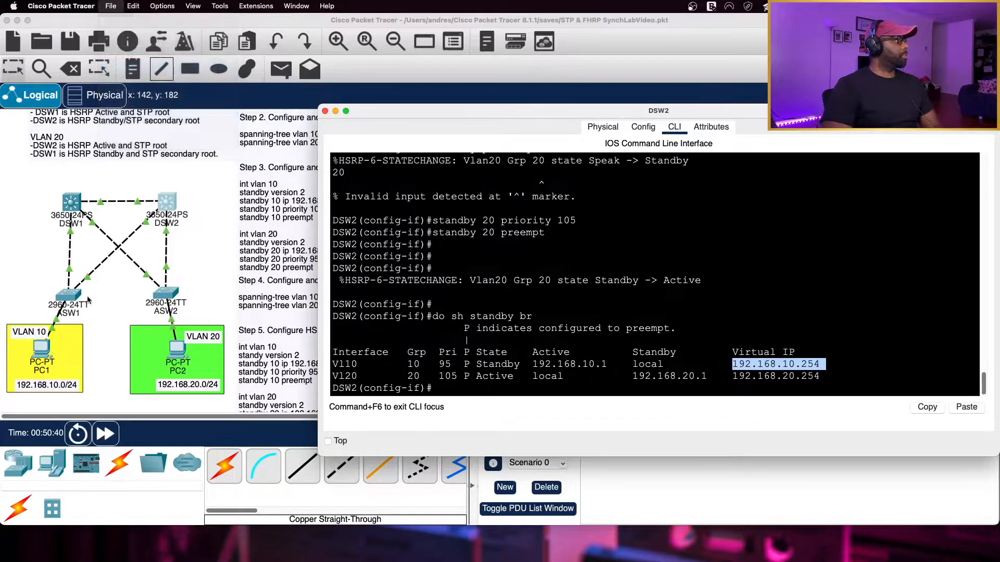
Step: Display PC1's global settings to check its IPv4 default gateway
click(41, 348)
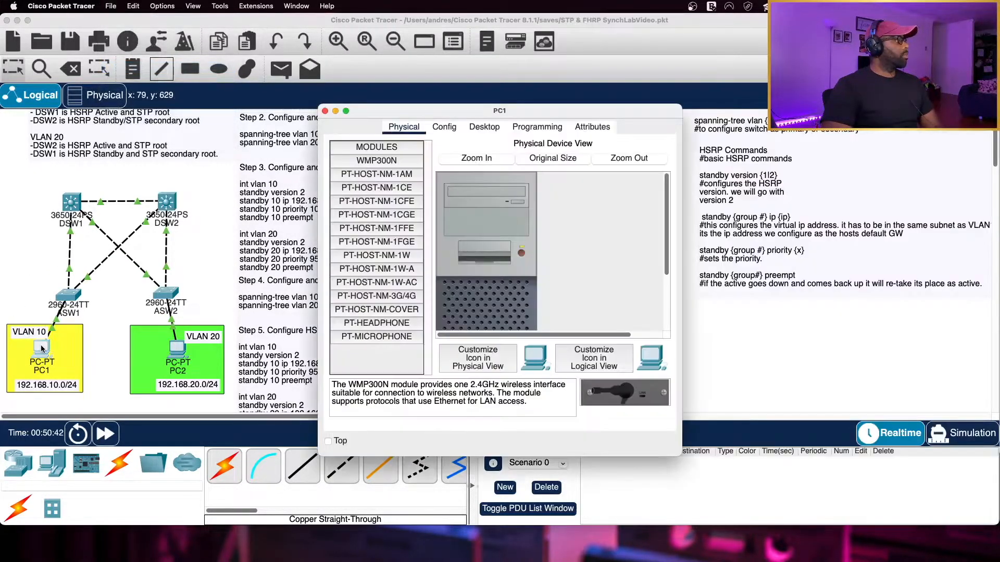
click(444, 127)
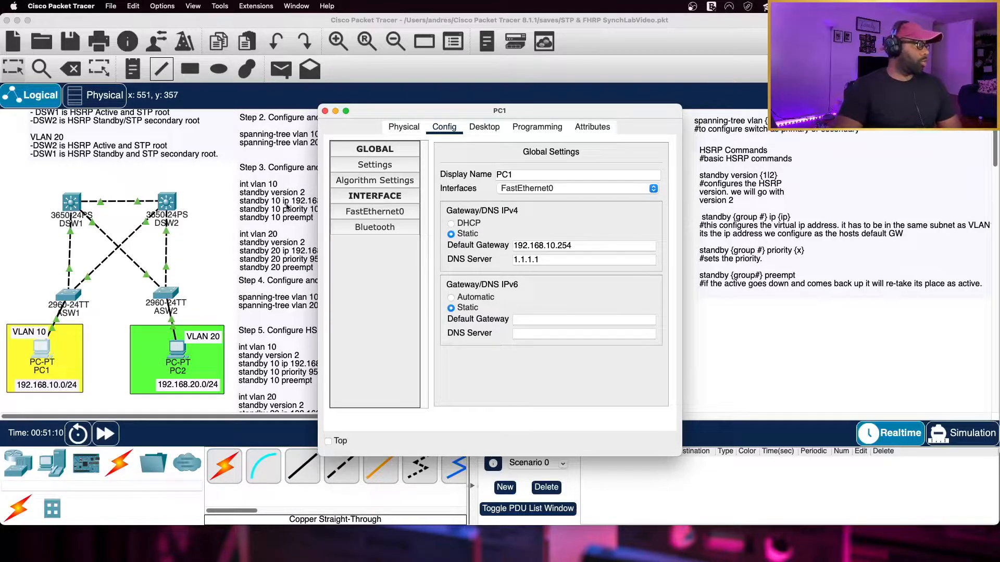
Step: Open DSW1's console and page through its running configuration with do sh run as far as the Vlan10 interface
click(59, 197)
click(65, 200)
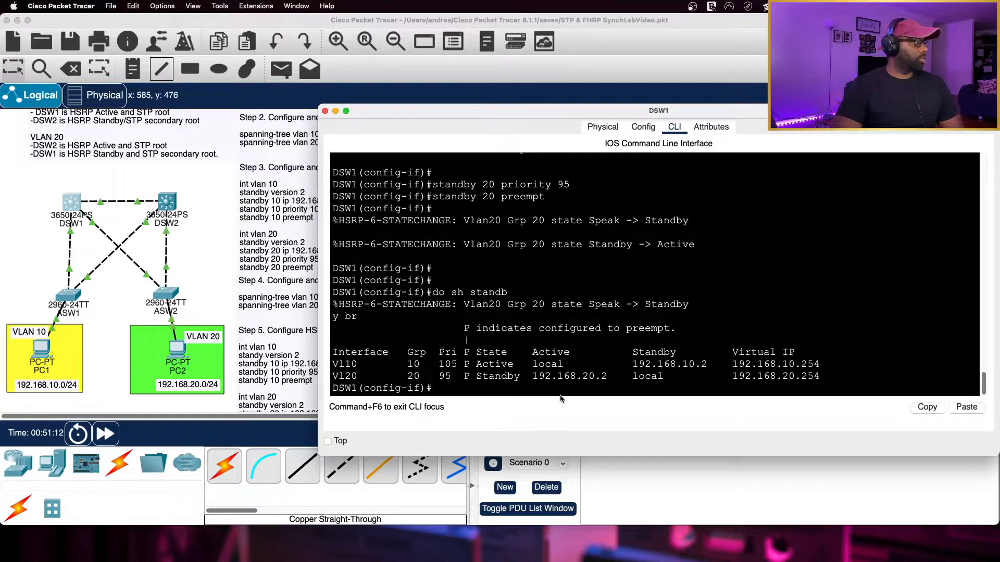
text(do sh run)
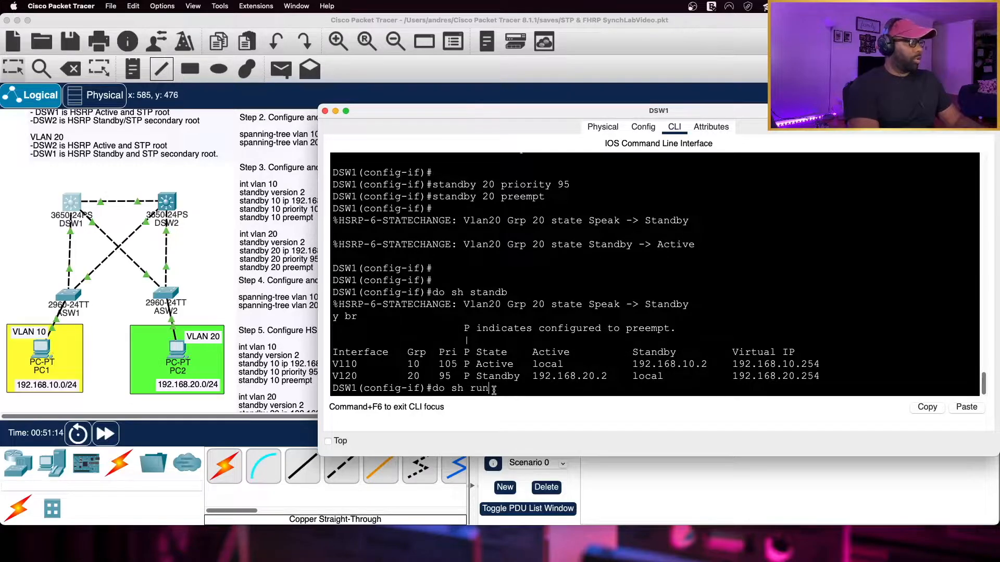
key(Return)
key(space)
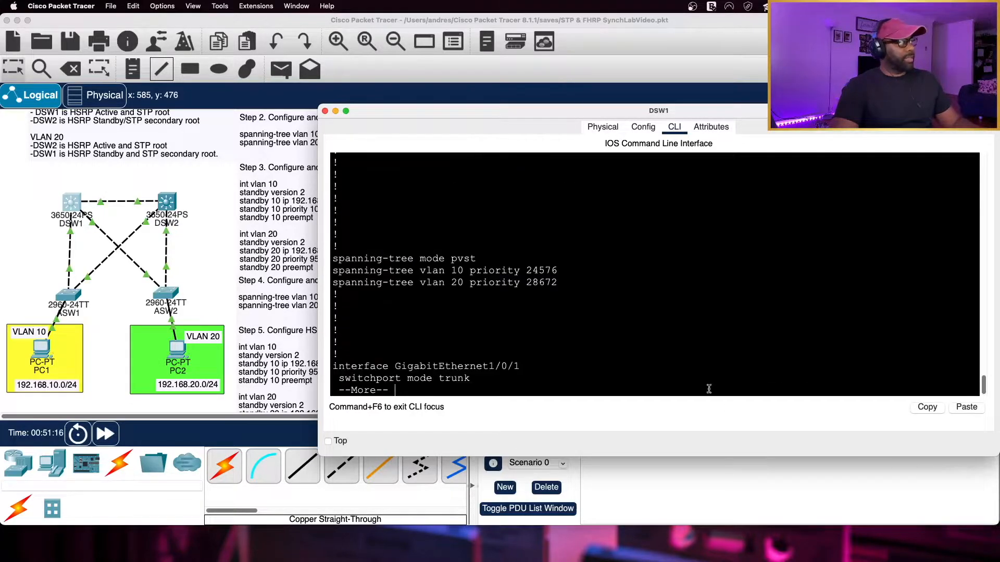
key(space)
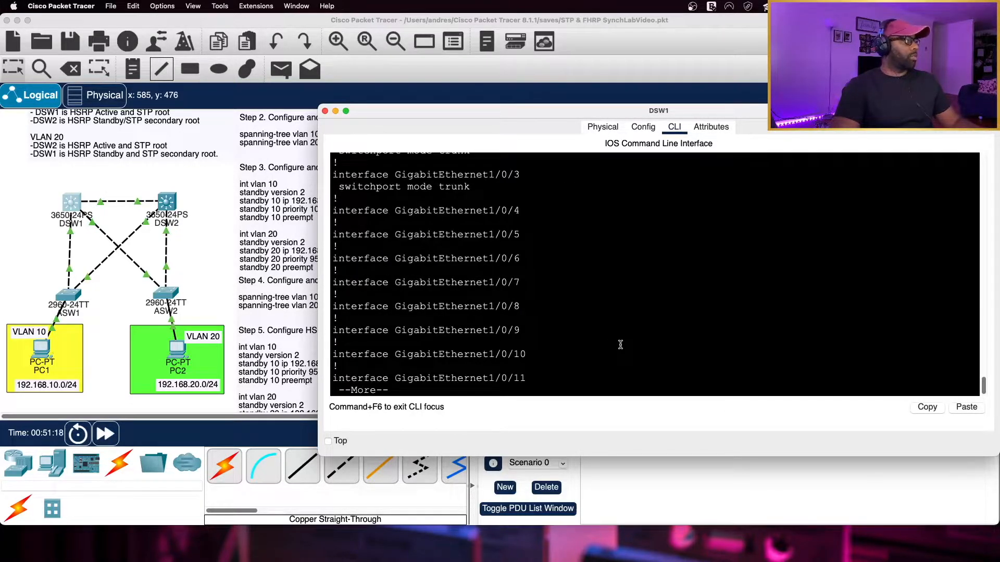
scroll(594, 248, up, 1)
scroll(594, 248, up, 2)
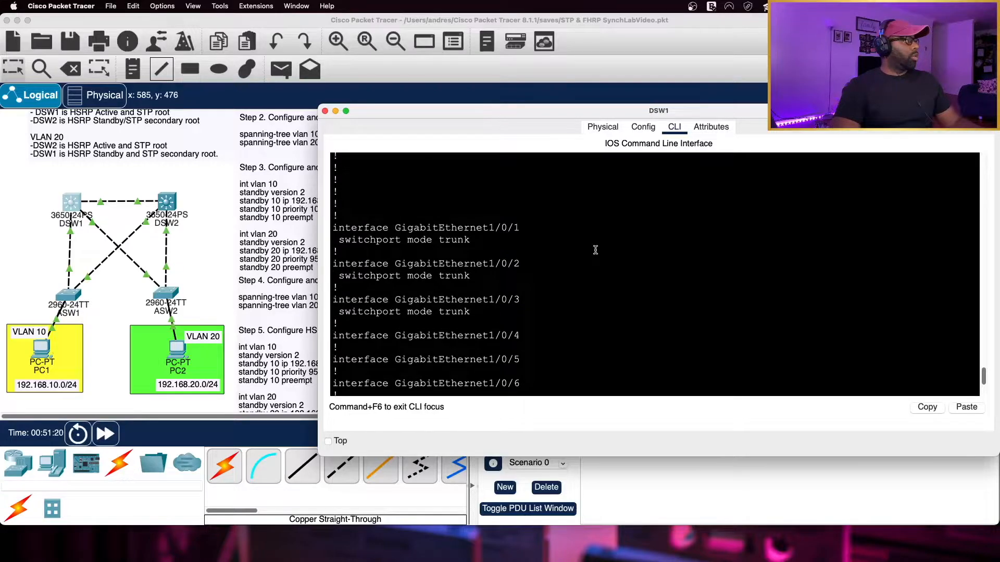
scroll(596, 260, down, 6)
key(space)
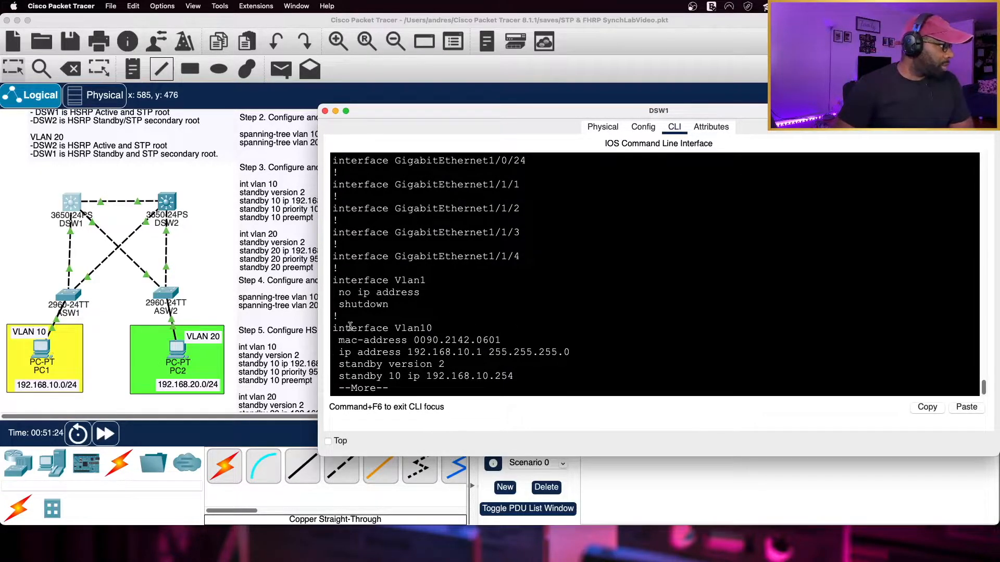
Step: Highlight the Vlan10 interface entries in DSW1's running configuration and examine the interface's own IP address
drag(333, 328, 599, 351)
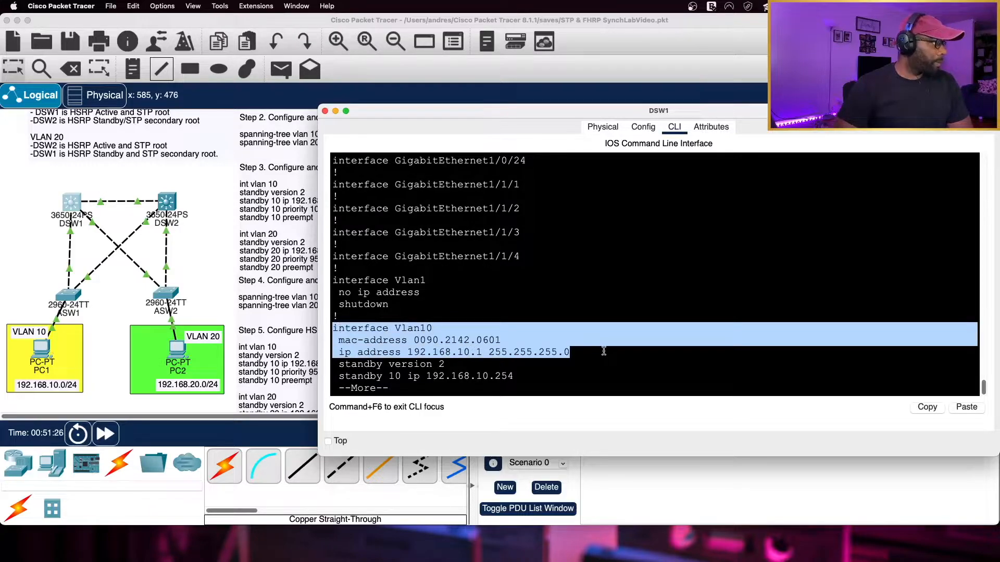
click(439, 349)
drag(407, 352, 483, 355)
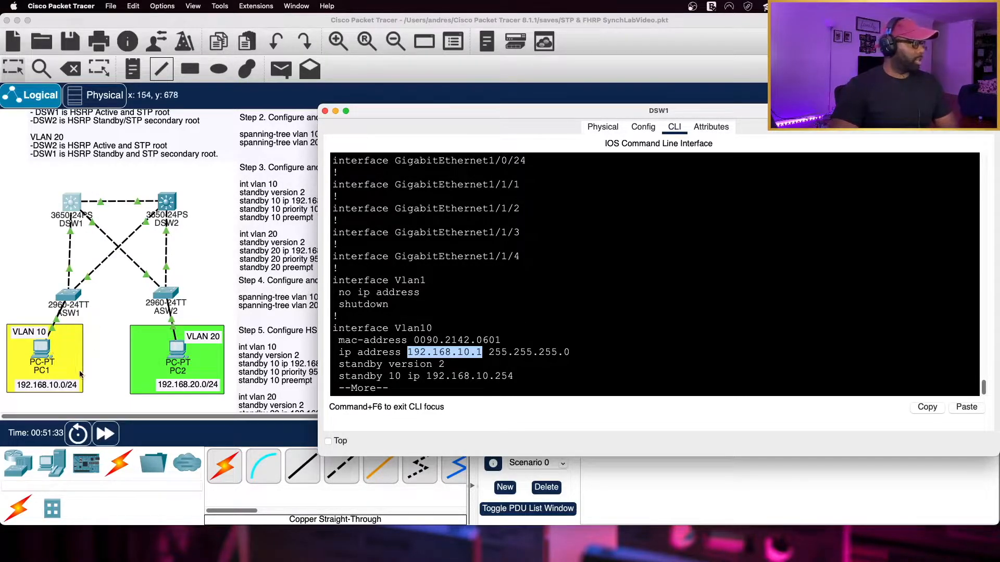
click(581, 341)
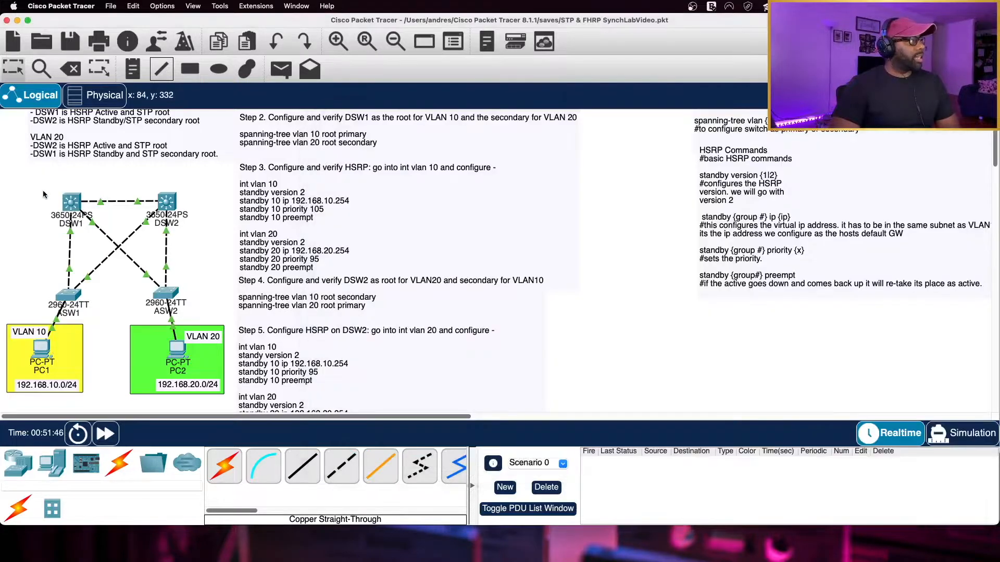
Step: Save the lab file with the topology in view
click(104, 203)
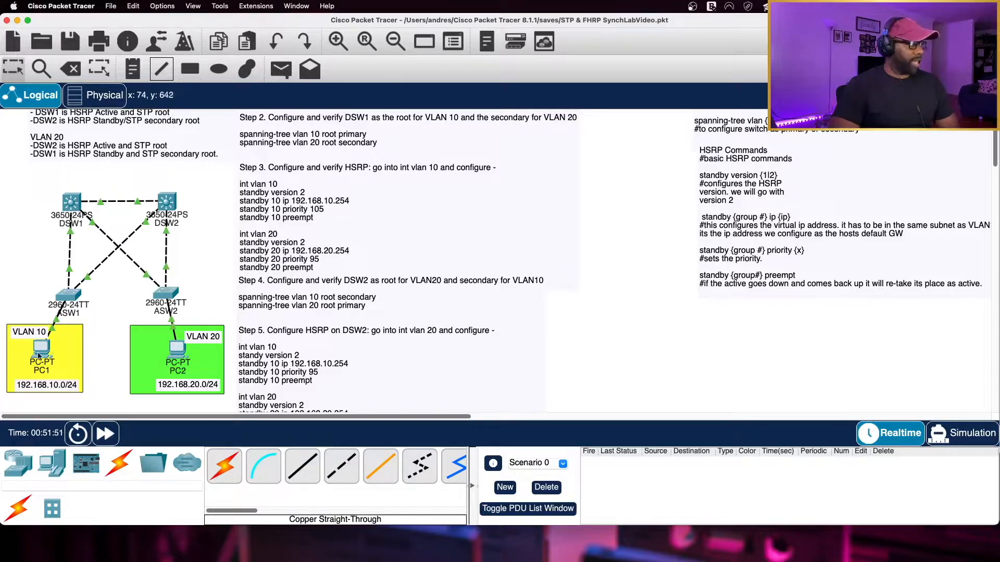
click(111, 6)
click(123, 67)
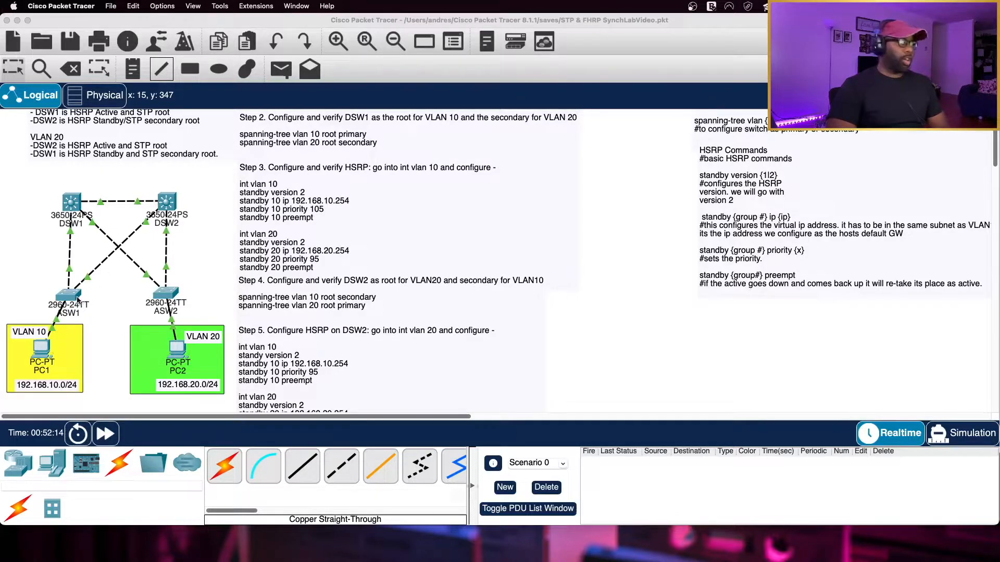
Step: Open DSW2's console and display its running configuration with do sh run, paging to the Vlan10 and Vlan20 interfaces
click(165, 204)
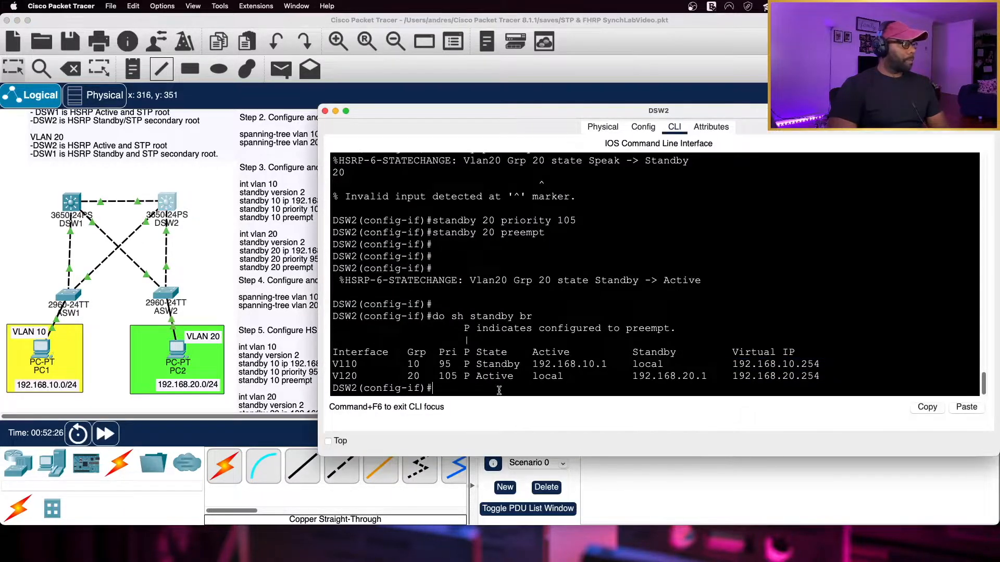
text(do sh run)
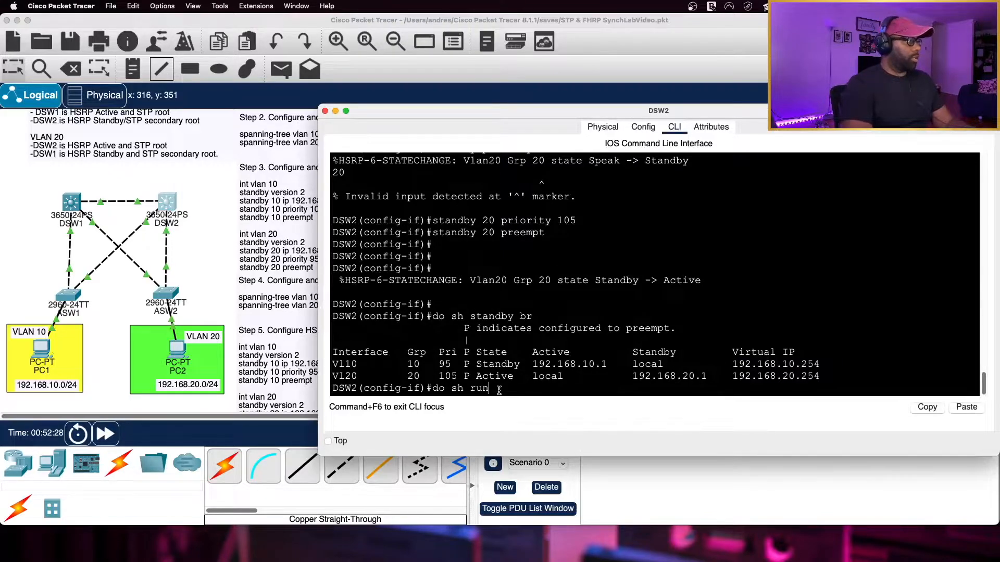
key(Return)
key(space)
key(space)
key(space)
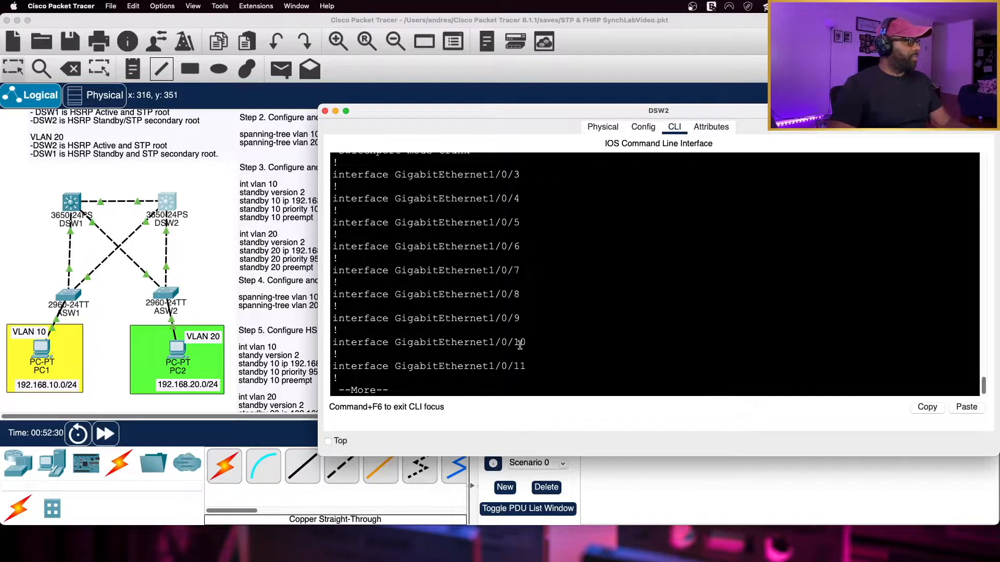
key(space)
key(space)
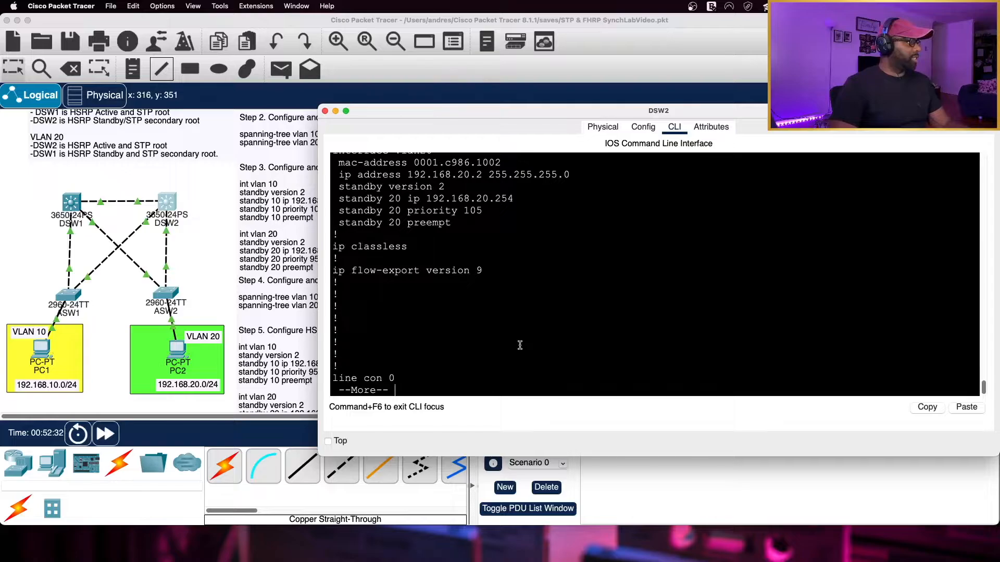
scroll(519, 344, up, 5)
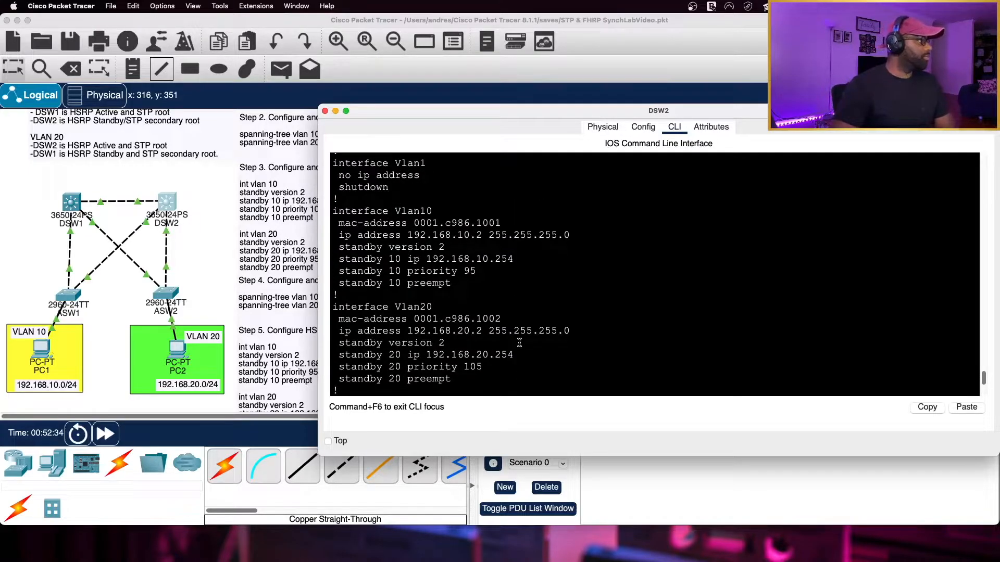
Step: Examine the interface IP, virtual IP, priority and preempt lines under Vlan10 and Vlan20 in DSW2's running configuration
drag(407, 235, 485, 235)
click(474, 262)
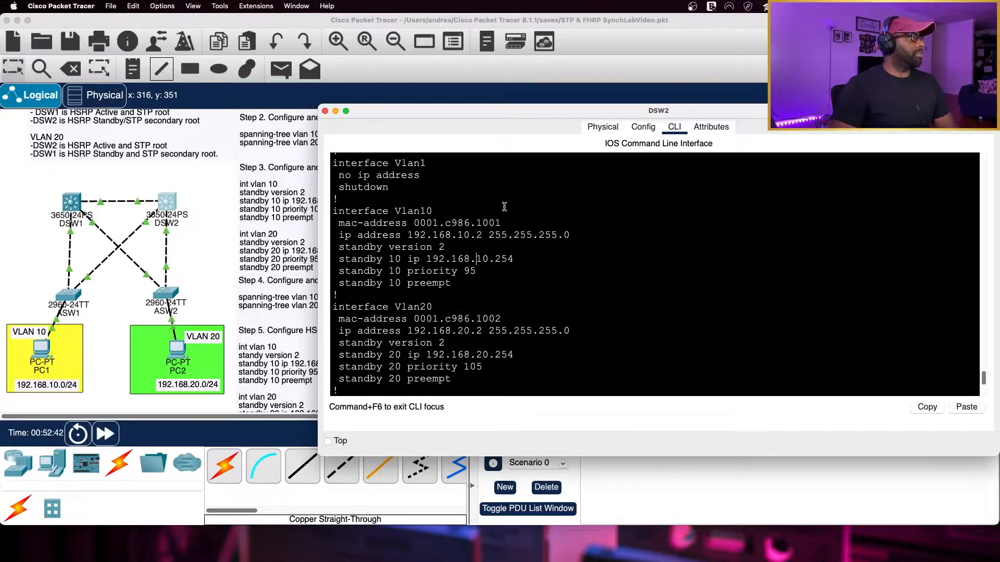
click(505, 248)
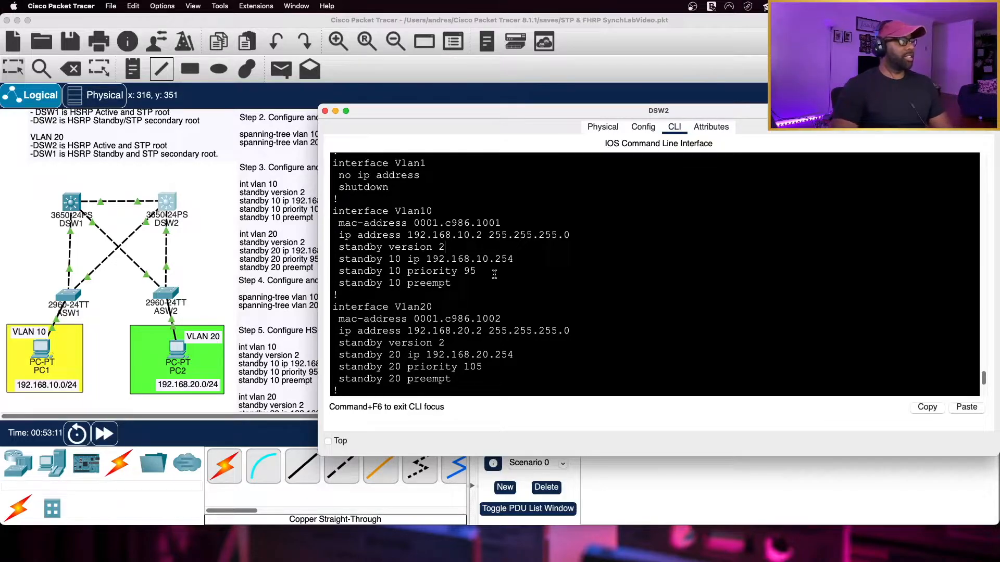
scroll(469, 276, down, 5)
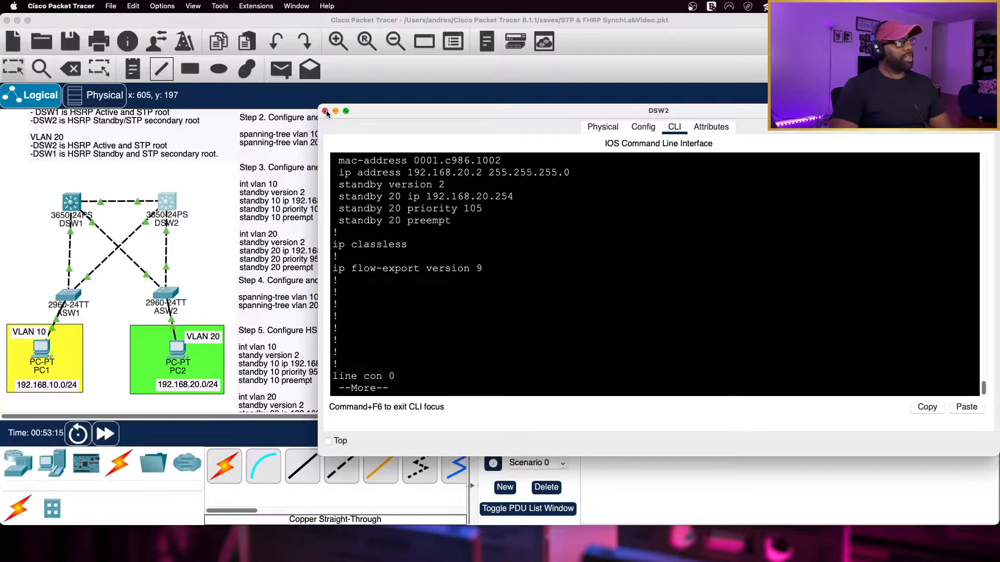
scroll(469, 277, up, 2)
scroll(469, 277, up, 3)
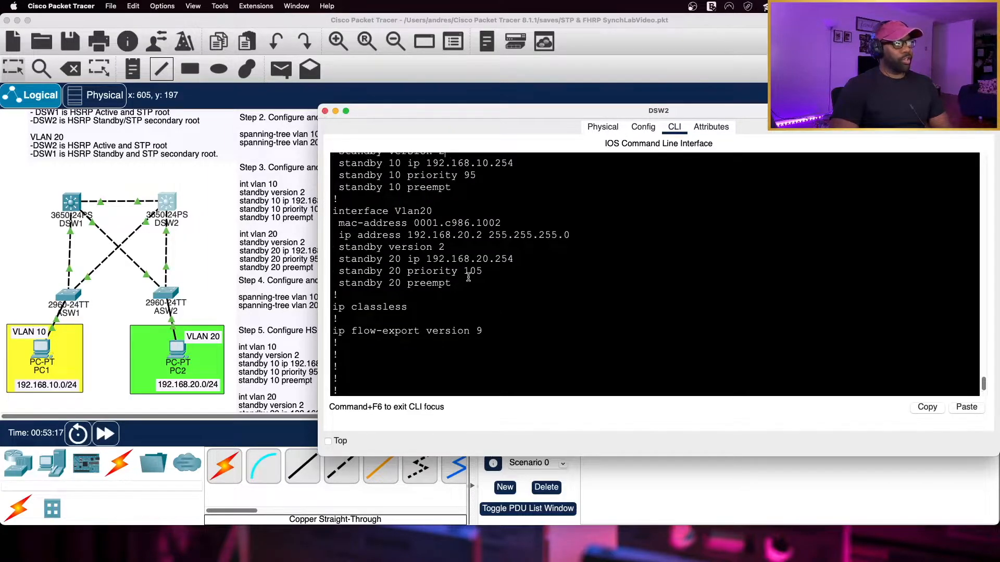
scroll(468, 277, up, 2)
scroll(469, 278, down, 5)
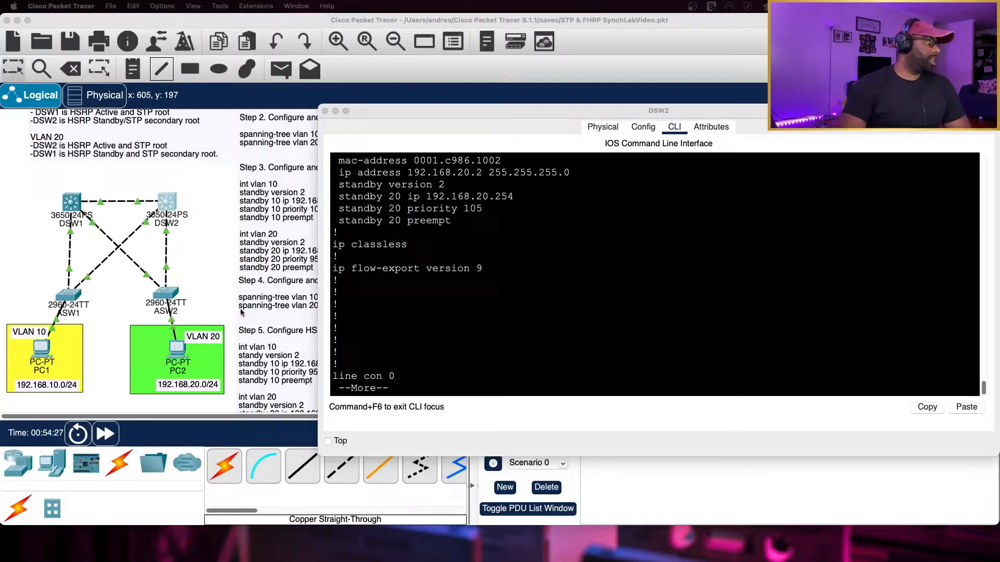
drag(448, 113, 370, 106)
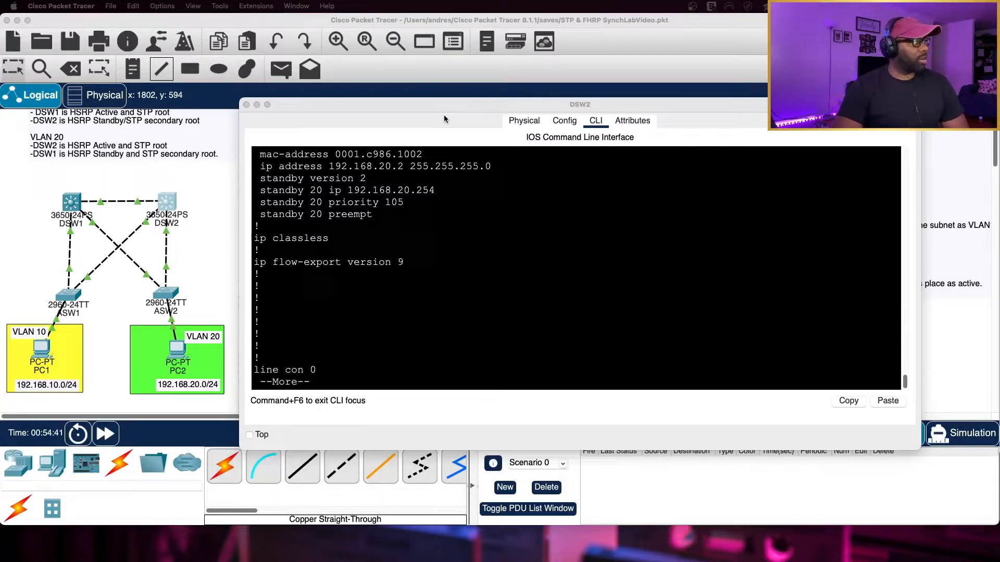
drag(462, 103, 395, 114)
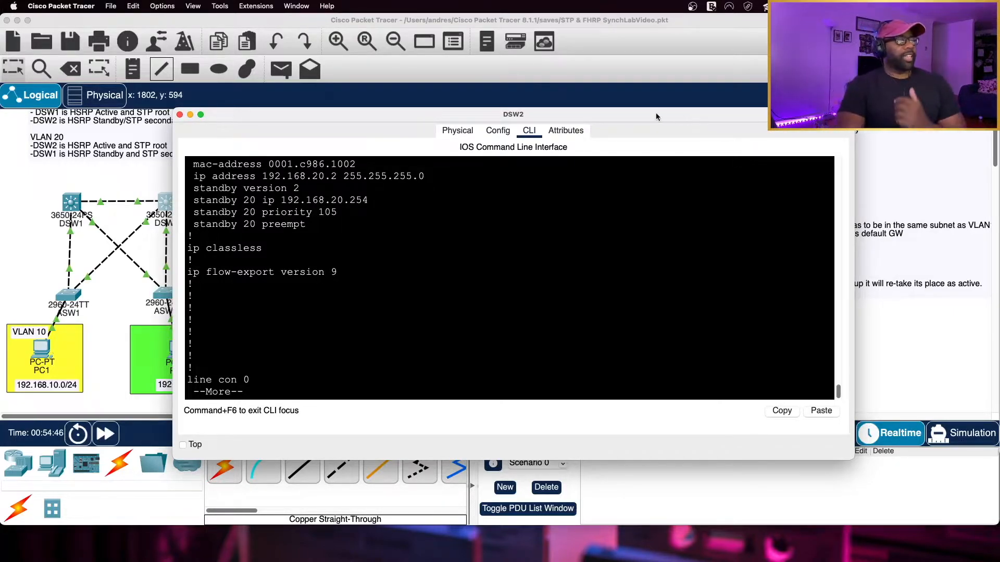
drag(400, 119, 393, 109)
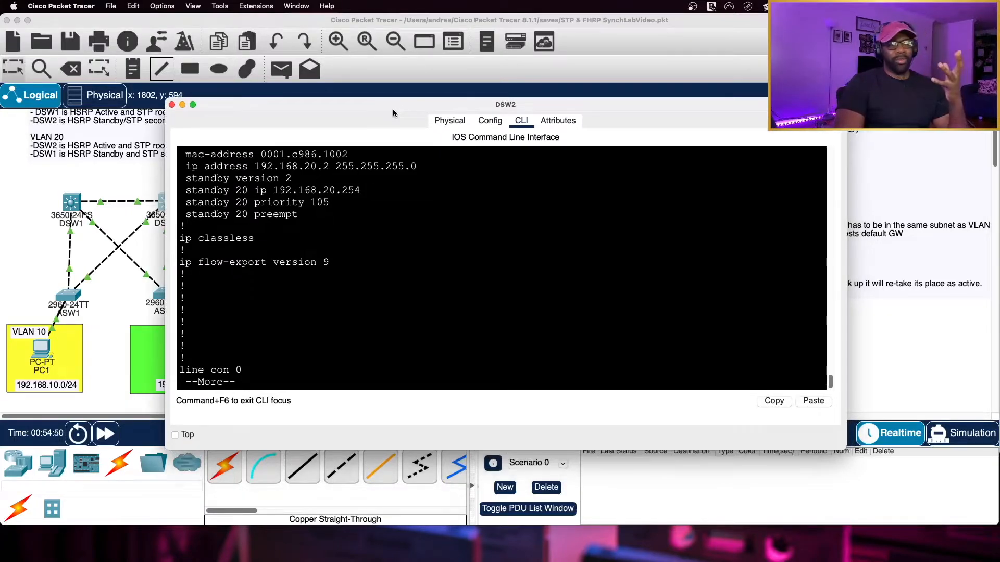
drag(393, 108, 428, 159)
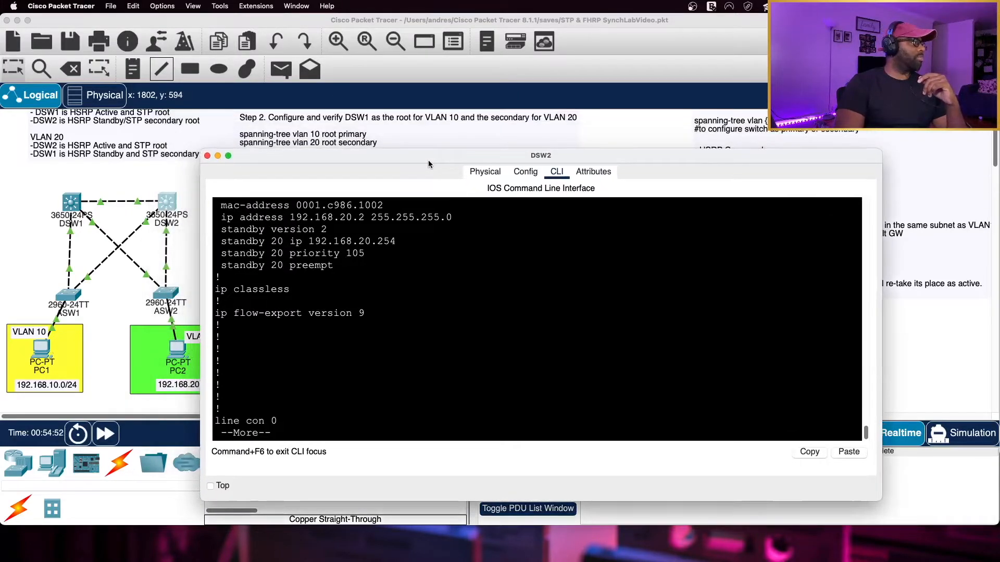
Step: Close DSW2's console and save the finished lab file
click(206, 158)
scroll(504, 295, up, 3)
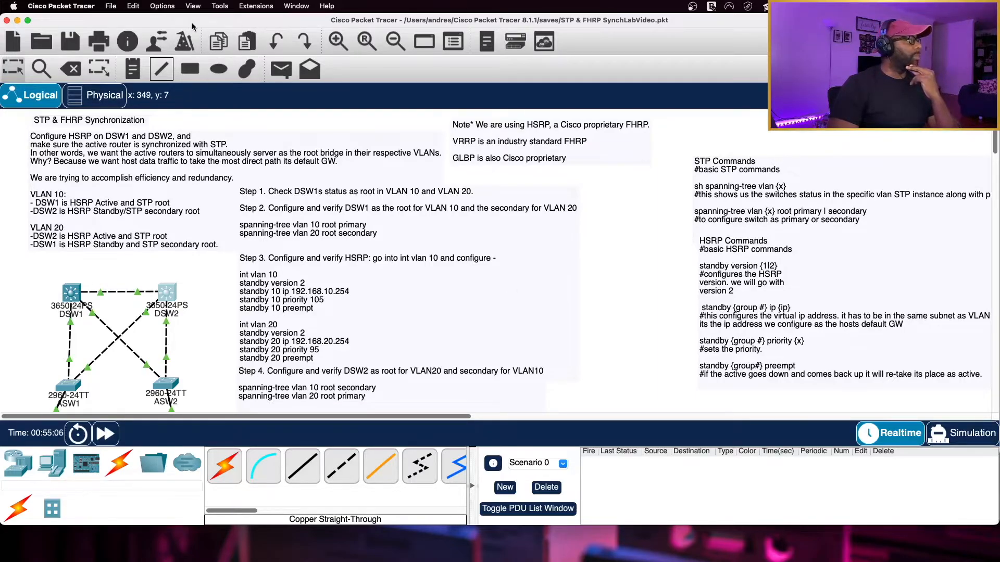
click(111, 7)
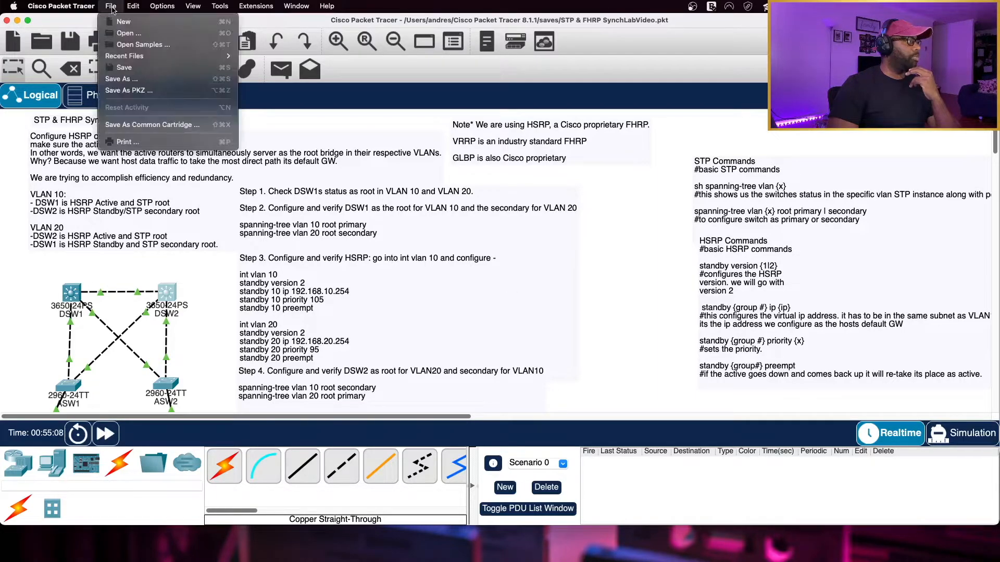
click(125, 71)
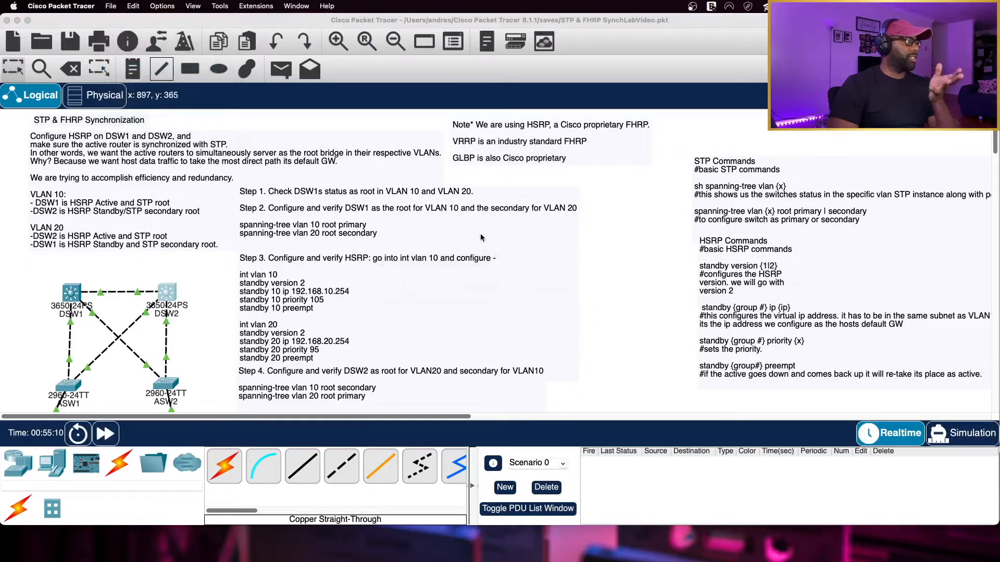
scroll(438, 309, down, 5)
scroll(520, 299, down, 3)
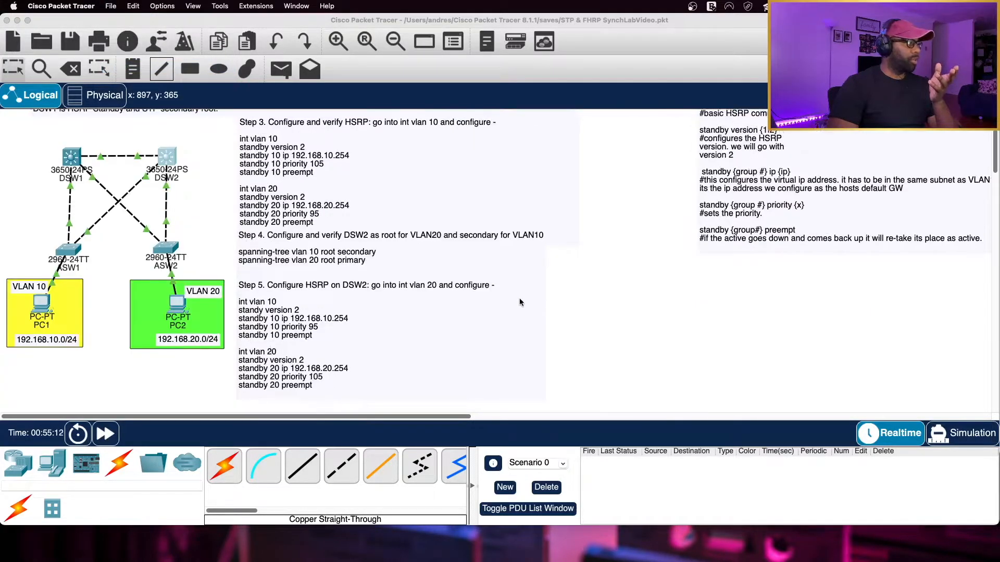
scroll(520, 299, up, 5)
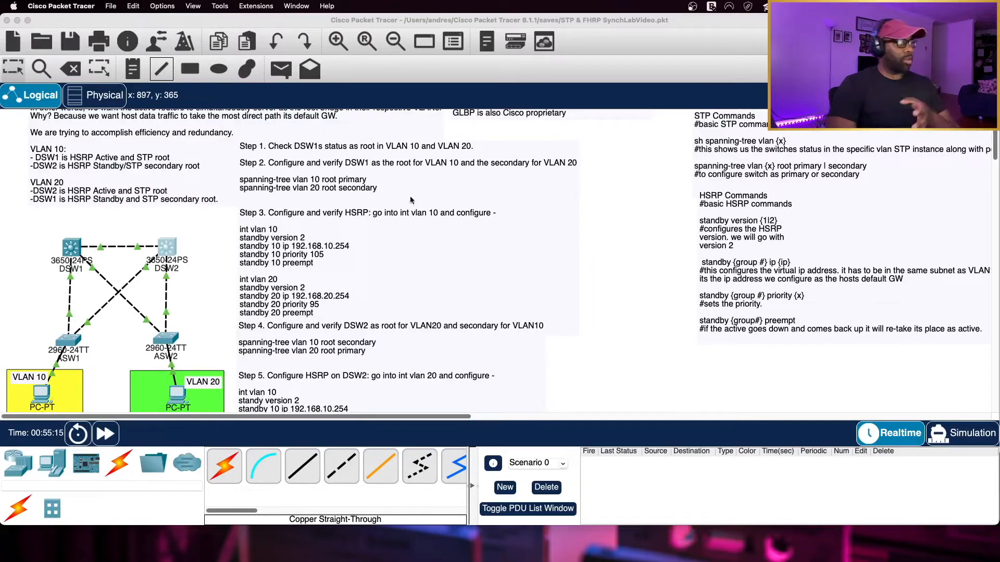
Step: Review the lab notes from the synchronization objectives through the STP and HSRP configuration steps for DSW1 and DSW2, alongside the topology
scroll(489, 199, up, 3)
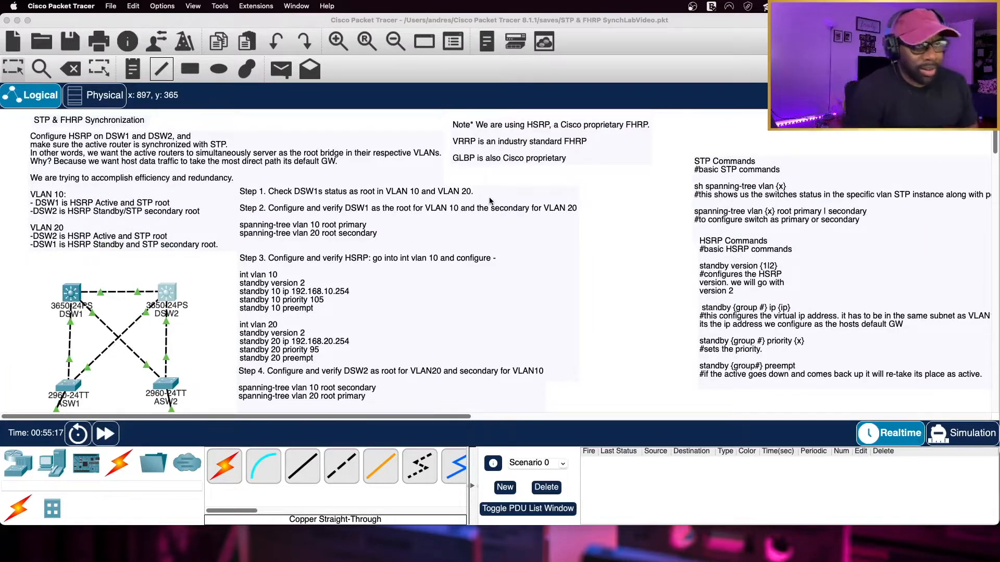
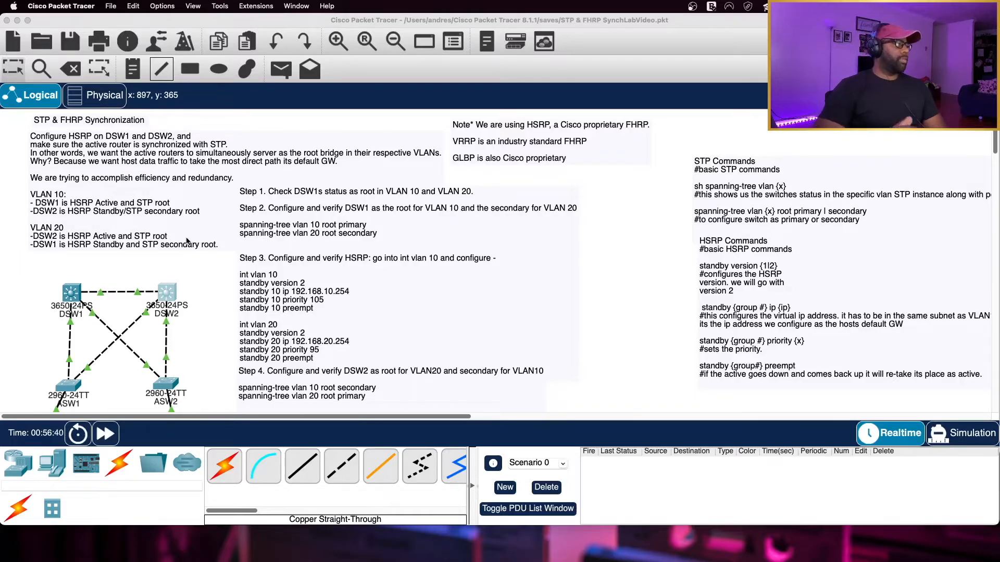
scroll(647, 310, down, 4)
scroll(648, 311, up, 4)
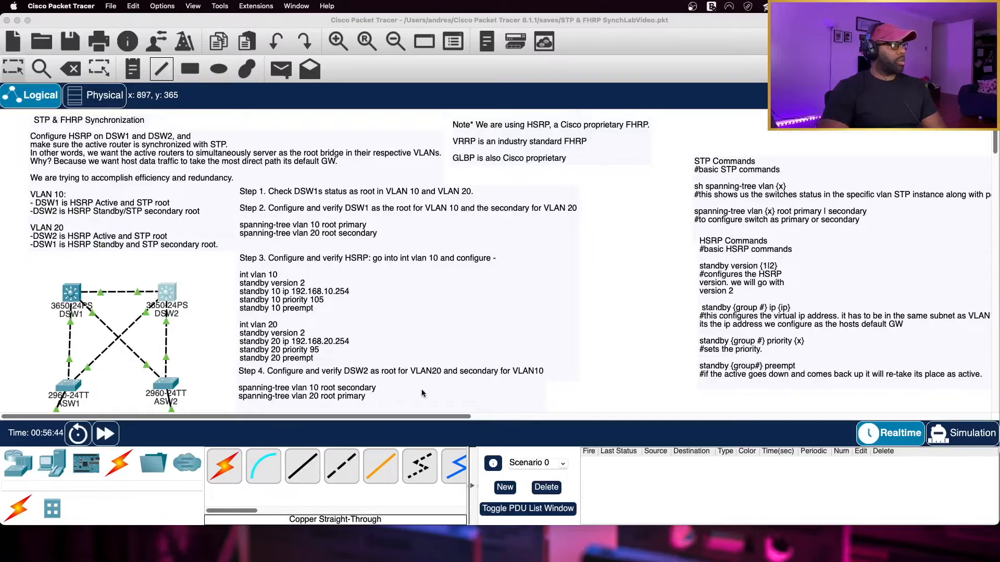
scroll(578, 263, down, 4)
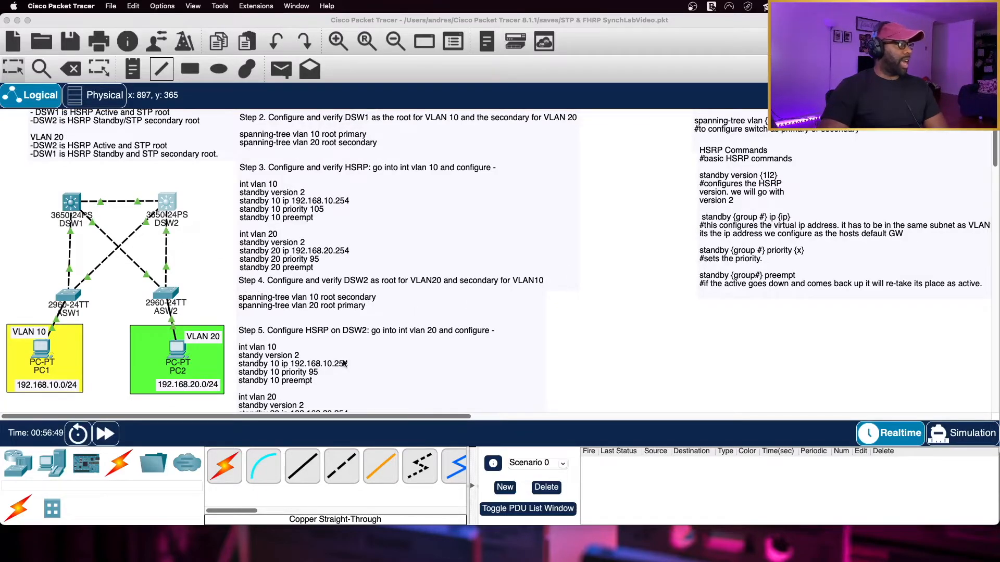
scroll(576, 296, up, 5)
scroll(577, 297, down, 3)
scroll(555, 349, up, 3)
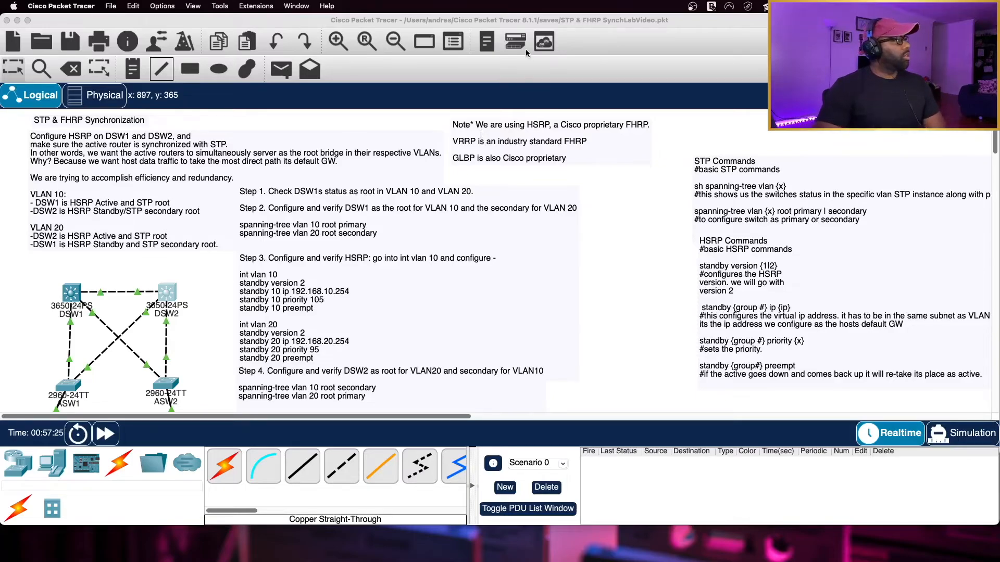
click(756, 23)
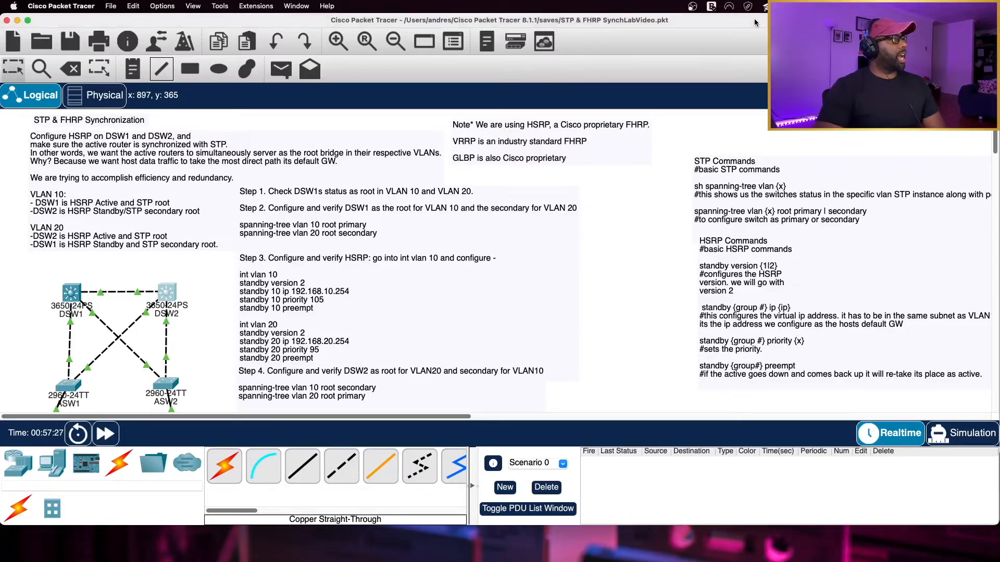